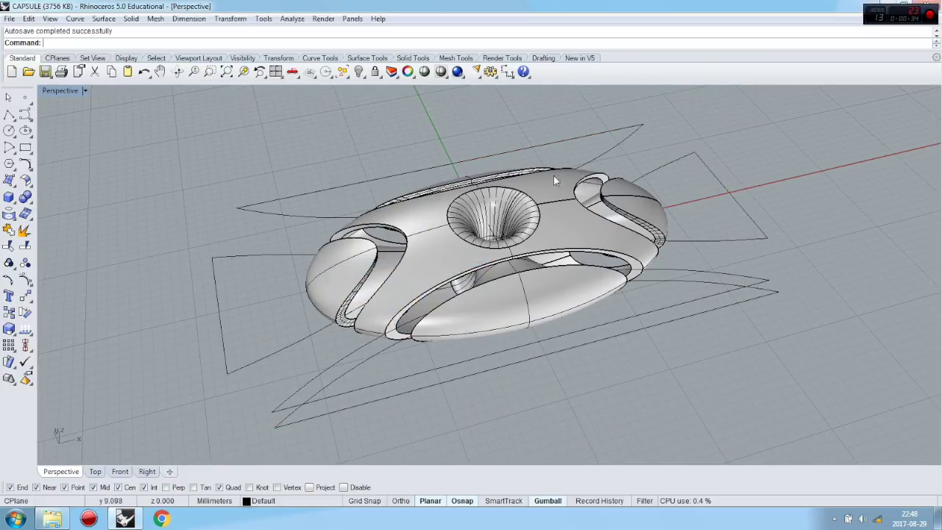
Step: Save the CAPSULE file and start a new model from the Small Objects - Millimeters template
right_drag(573, 320, 285, 324)
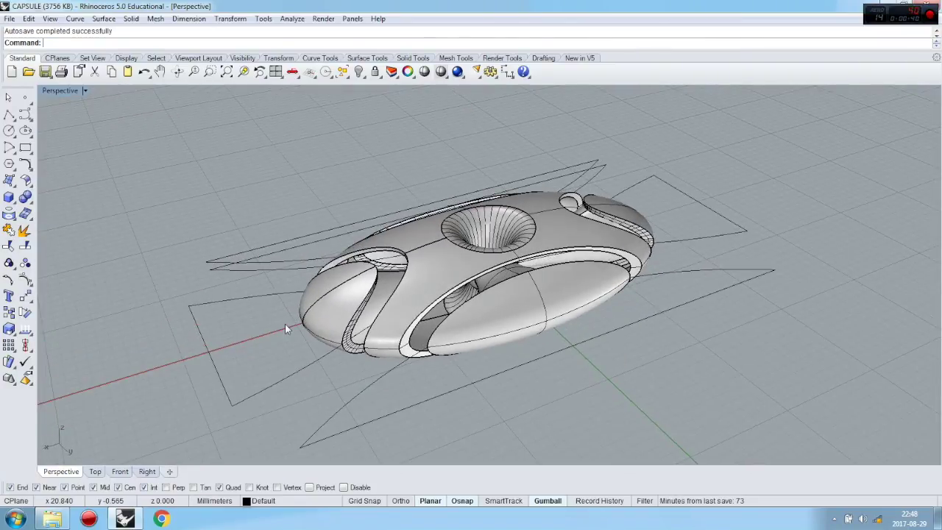
click(9, 18)
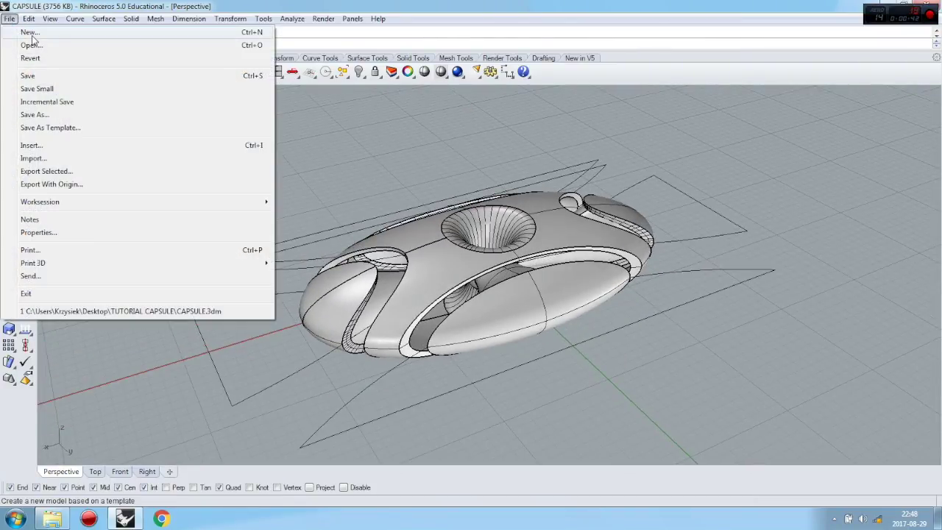
click(29, 33)
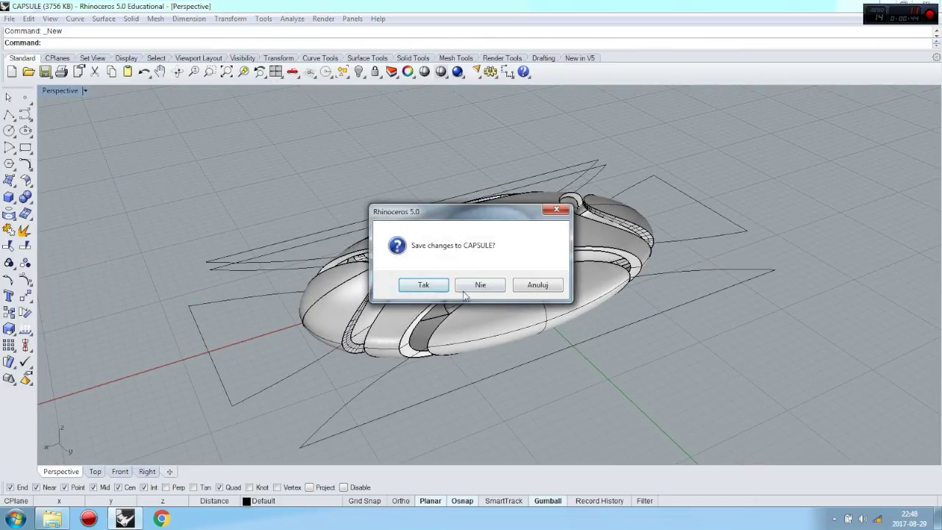
click(423, 284)
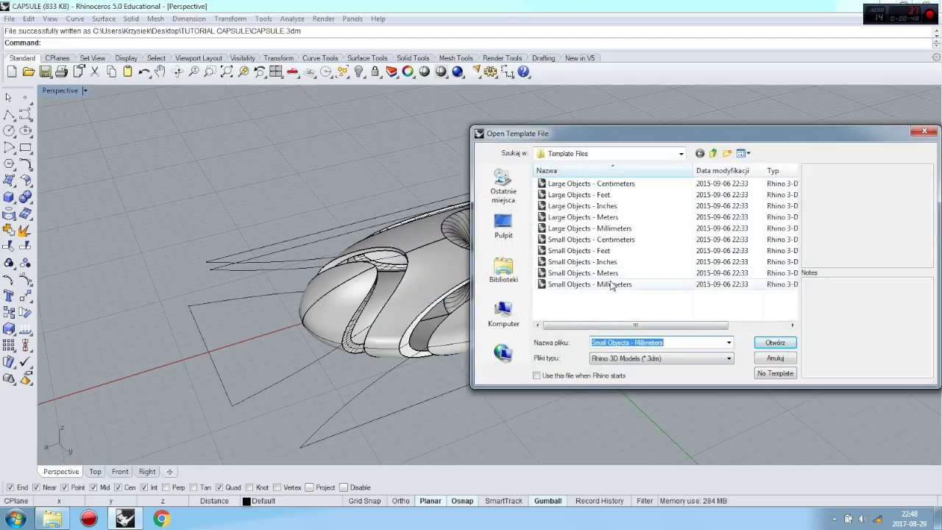
drag(631, 134, 434, 104)
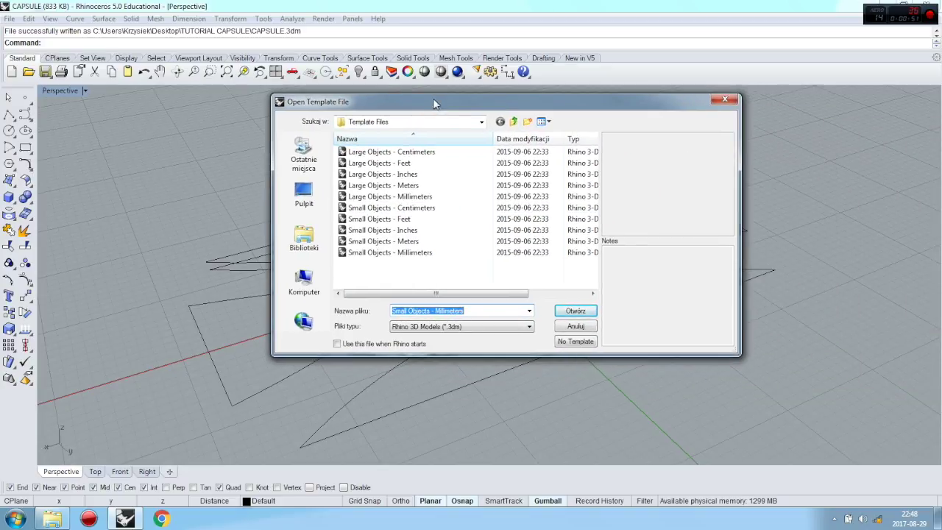
double_click(409, 253)
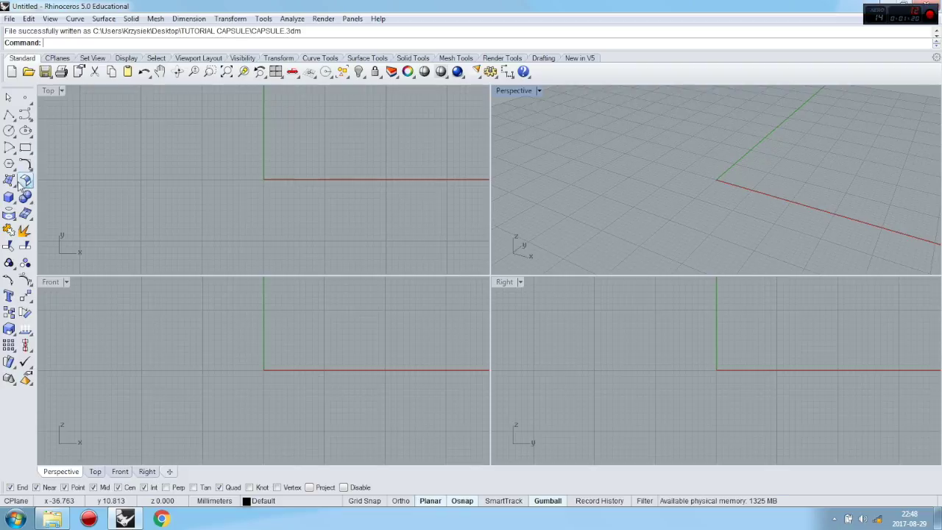
Step: Create a solid sphere centred at the origin in the Top view, with a radius of about 20 mm
click(11, 201)
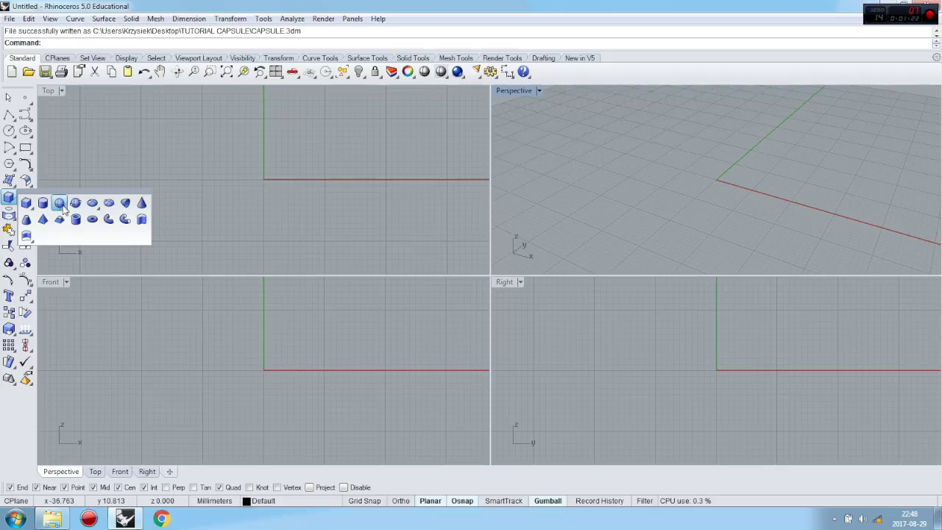
click(59, 204)
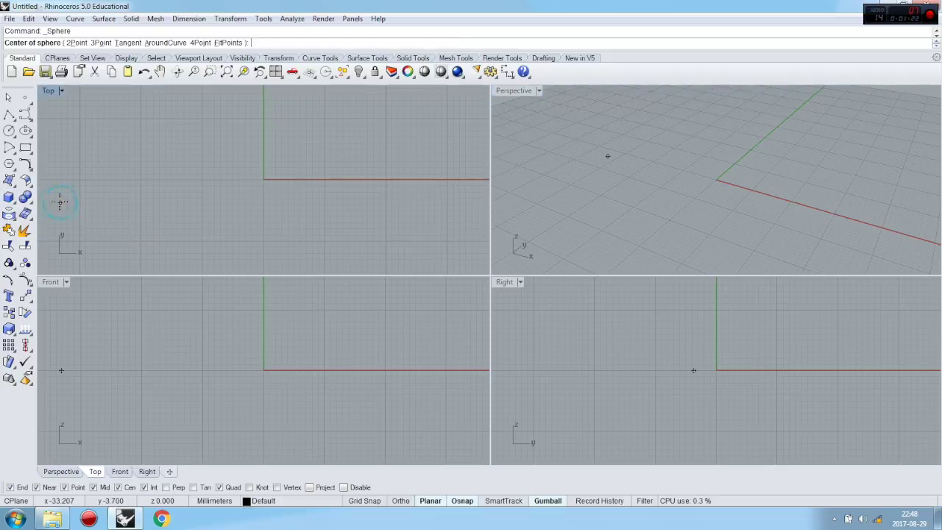
double_click(48, 91)
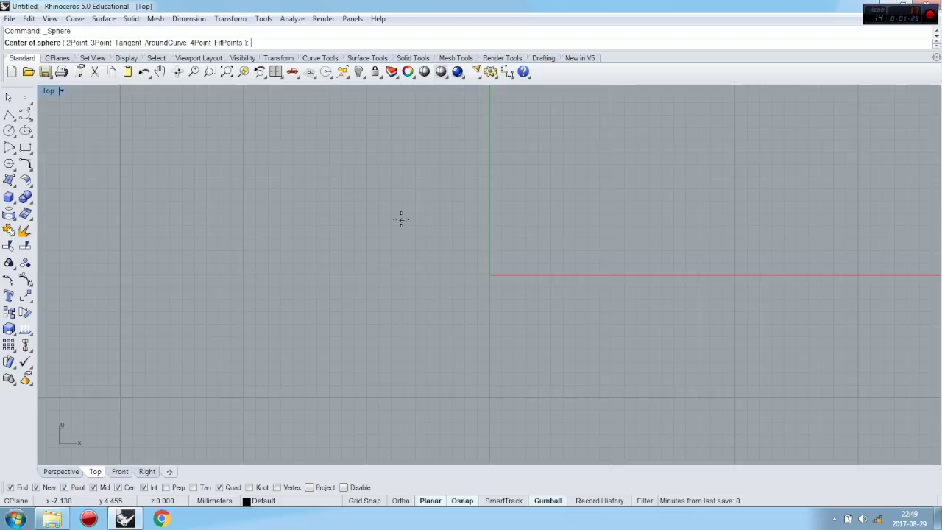
text(~0)
key(Return)
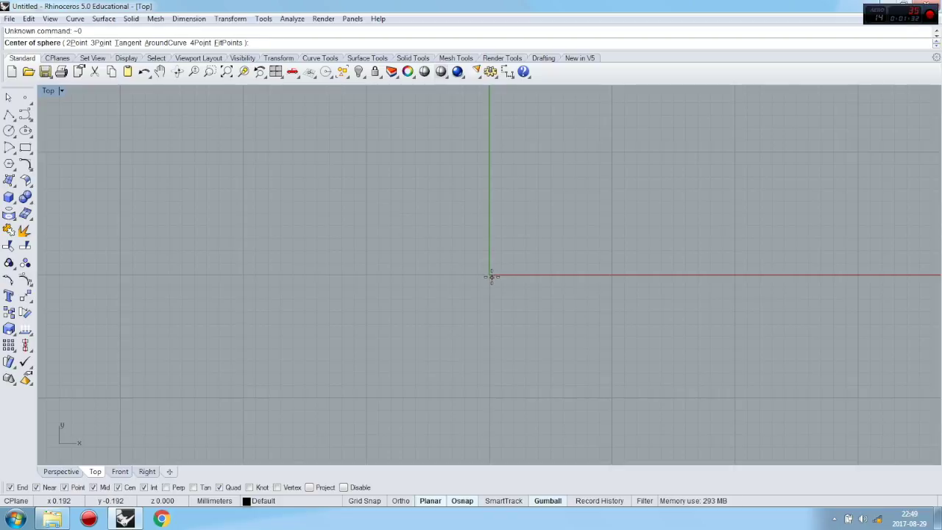
text(0)
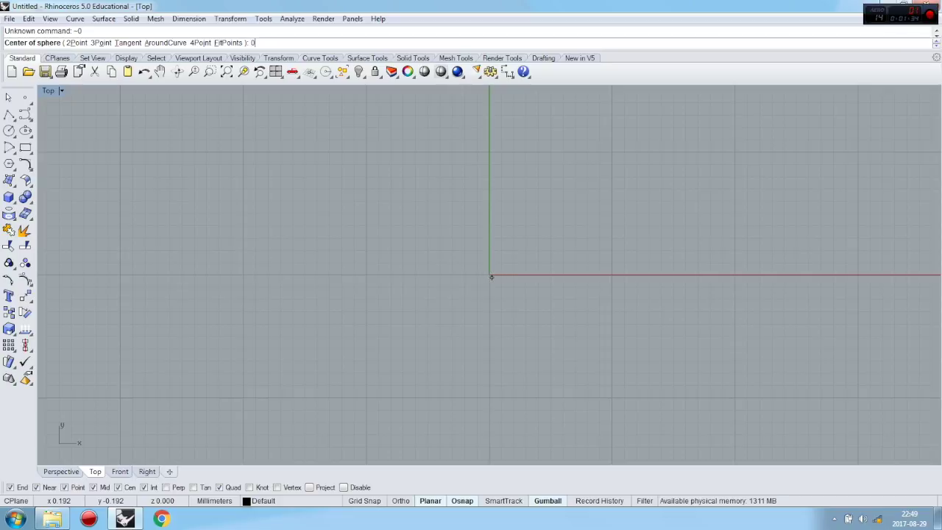
key(Return)
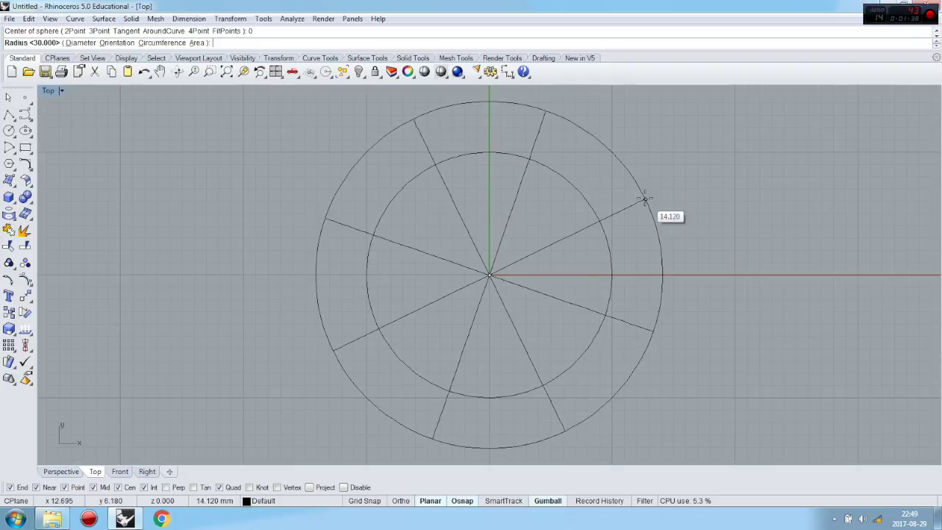
click(741, 283)
Step: Set the Perspective view to Shaded display and maximize it to show the sphere
double_click(47, 91)
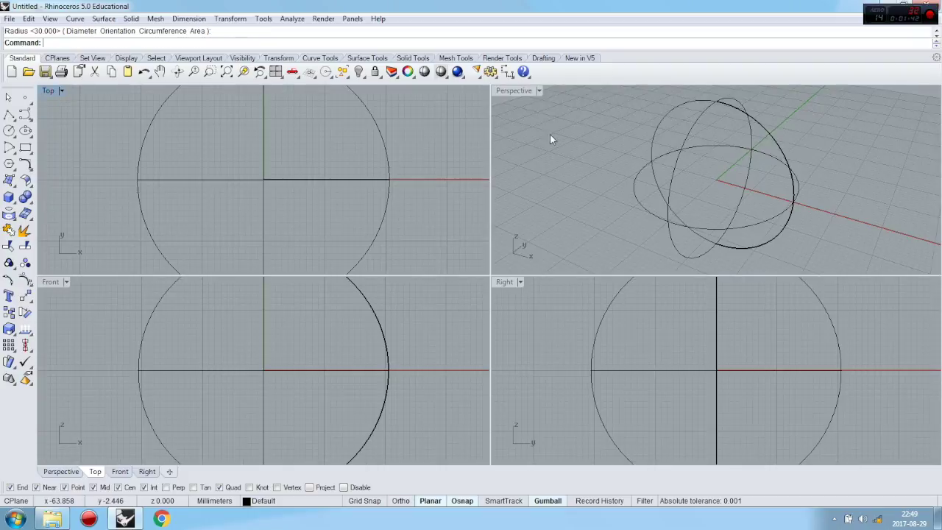
right_drag(538, 132, 744, 173)
click(513, 91)
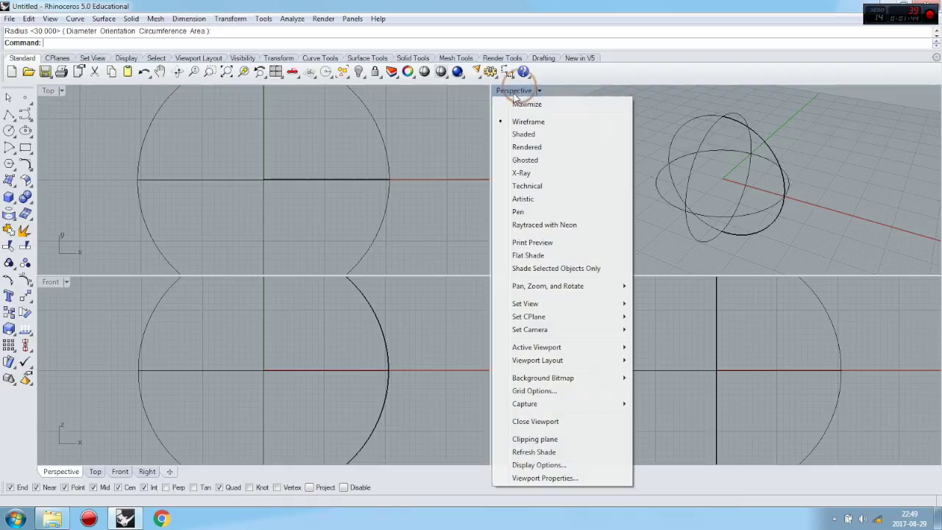
click(525, 134)
right_drag(785, 136, 692, 139)
double_click(524, 91)
right_drag(451, 192, 692, 231)
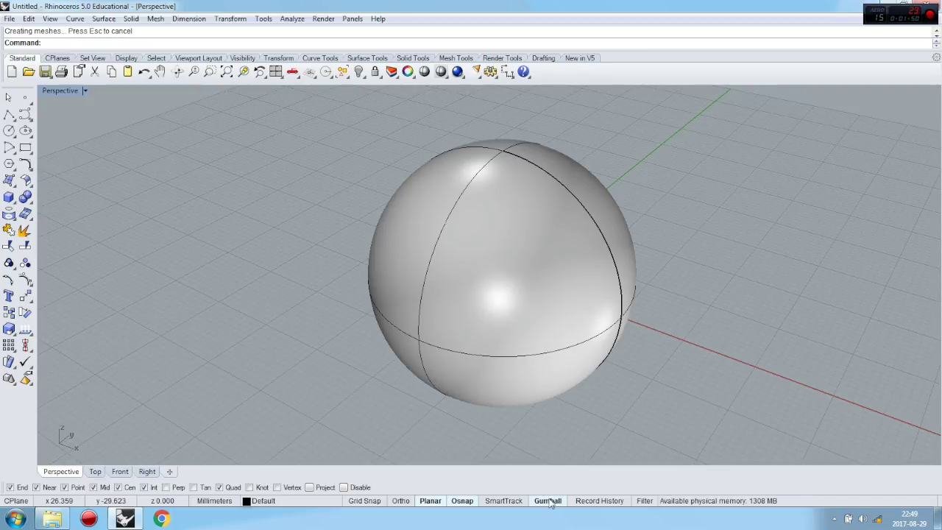
Step: Scale the sphere with the gumball to roughly half its width along X and a third of its height along Z
click(502, 374)
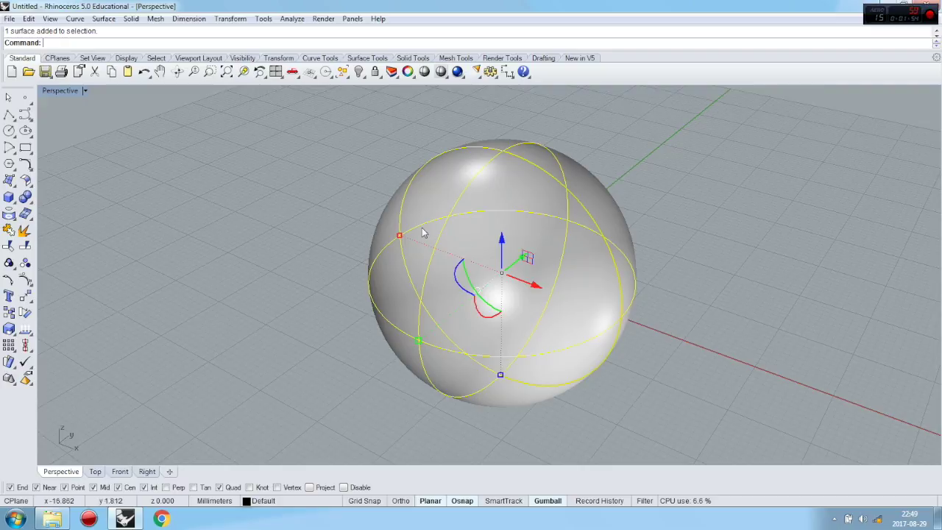
click(549, 502)
click(549, 501)
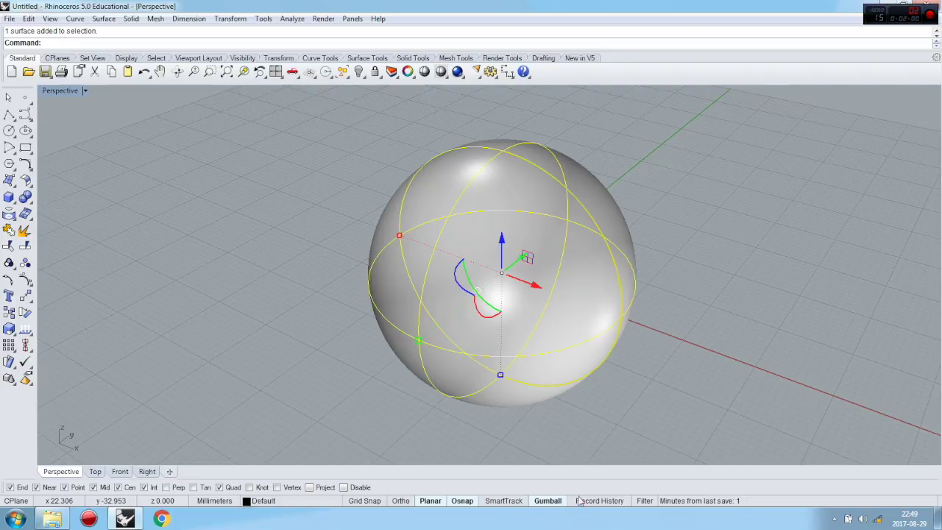
click(551, 502)
click(550, 502)
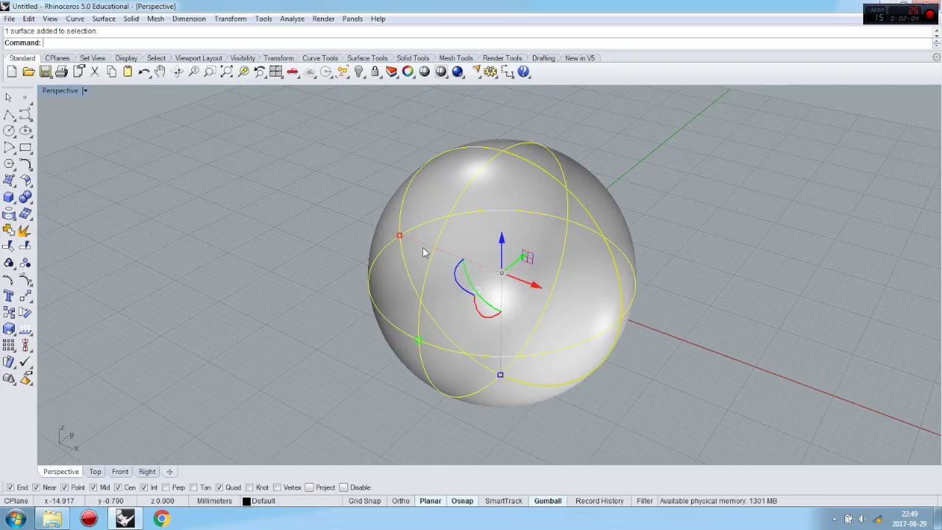
drag(399, 237, 454, 255)
drag(500, 376, 503, 304)
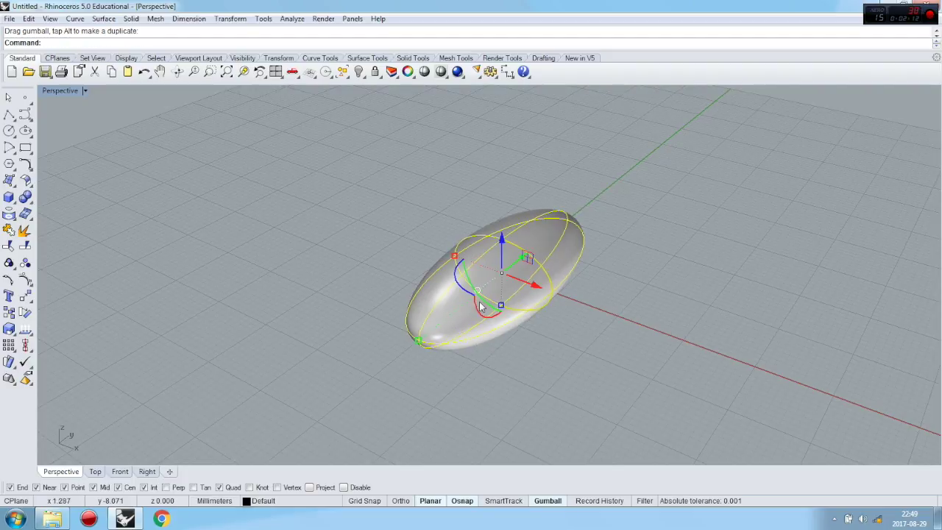
Step: Enlarge the ellipsoid uniformly to about twice its size and fine-tune its height along Z into a flattened capsule
drag(502, 304, 507, 334)
right_drag(604, 356, 582, 329)
drag(500, 343, 508, 318)
mouse_move(507, 318)
right_down()
mouse_move(536, 343)
mouse_move(596, 330)
mouse_move(561, 326)
mouse_move(489, 373)
mouse_move(499, 315)
right_up()
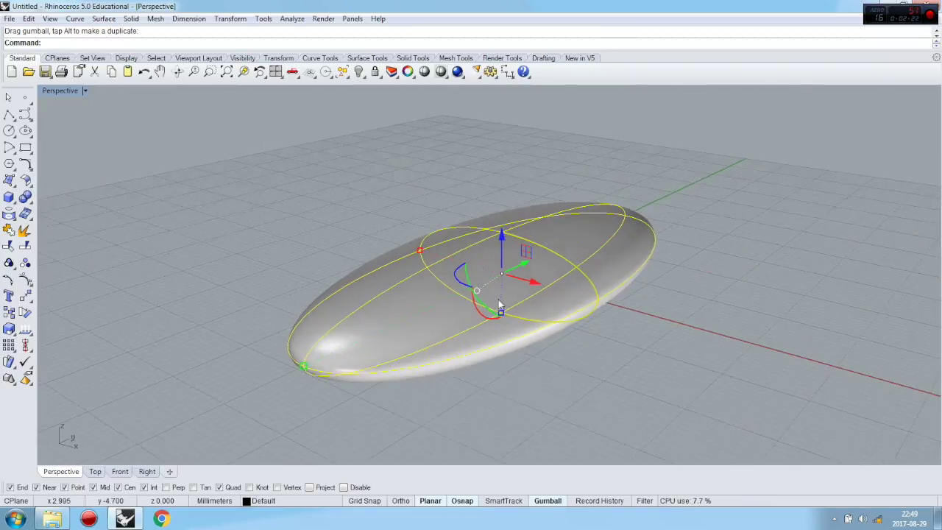
drag(499, 313, 501, 324)
click(587, 360)
right_drag(587, 360, 417, 310)
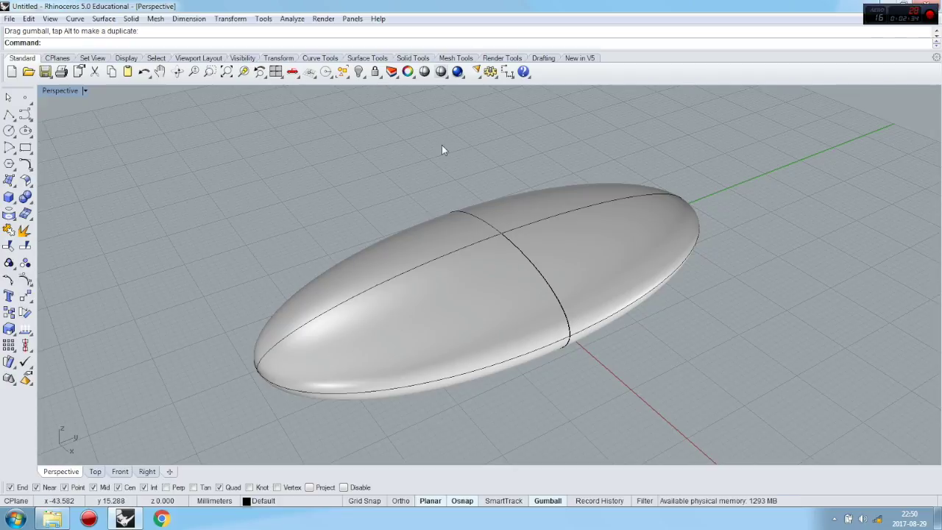
Step: Duplicate the ellipsoid in place by copying and pasting it, and clear the selection
click(465, 278)
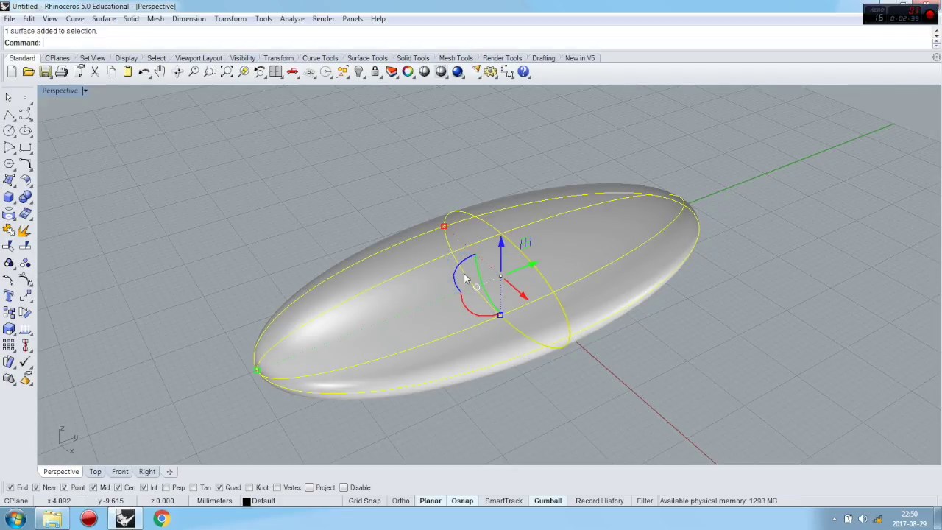
key(ctrl+c)
key(ctrl+v)
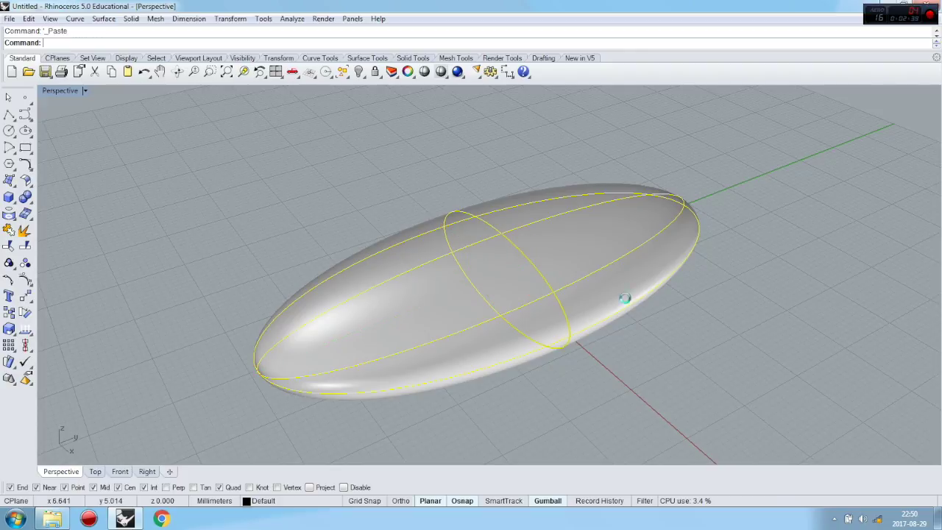
click(680, 351)
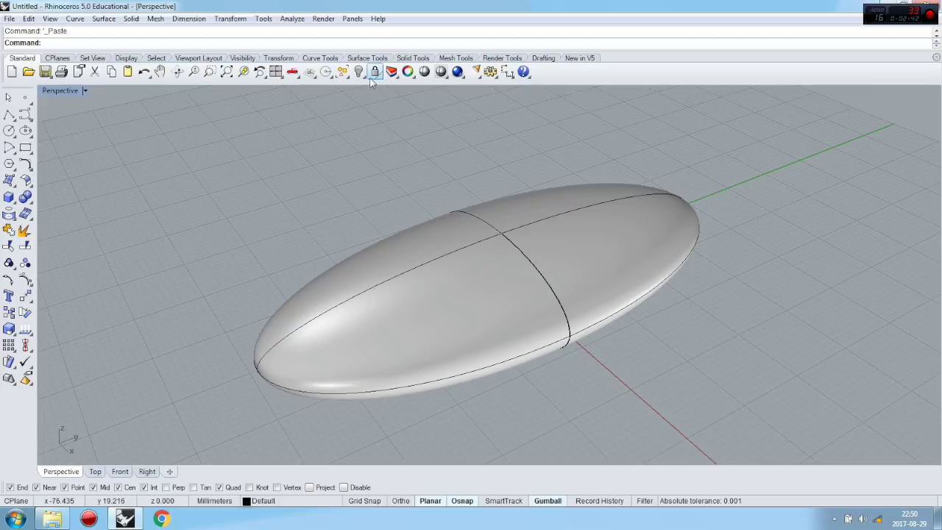
Step: Hide one of the two coincident ellipsoid surfaces and check that a single surface can be selected
click(438, 241)
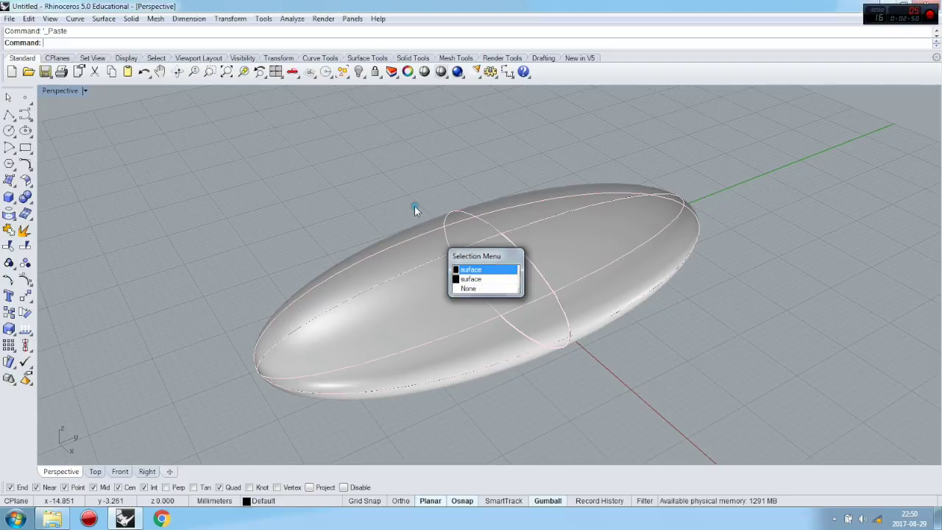
click(414, 210)
click(481, 280)
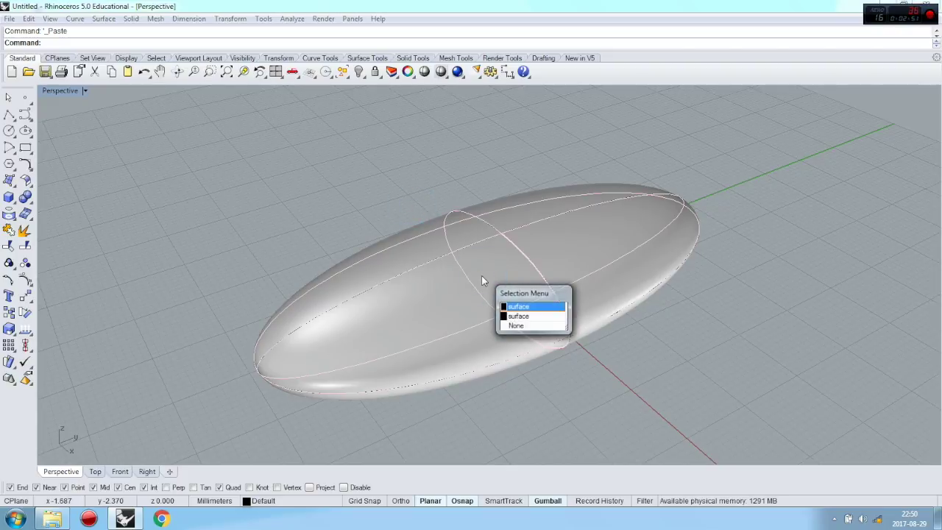
click(528, 308)
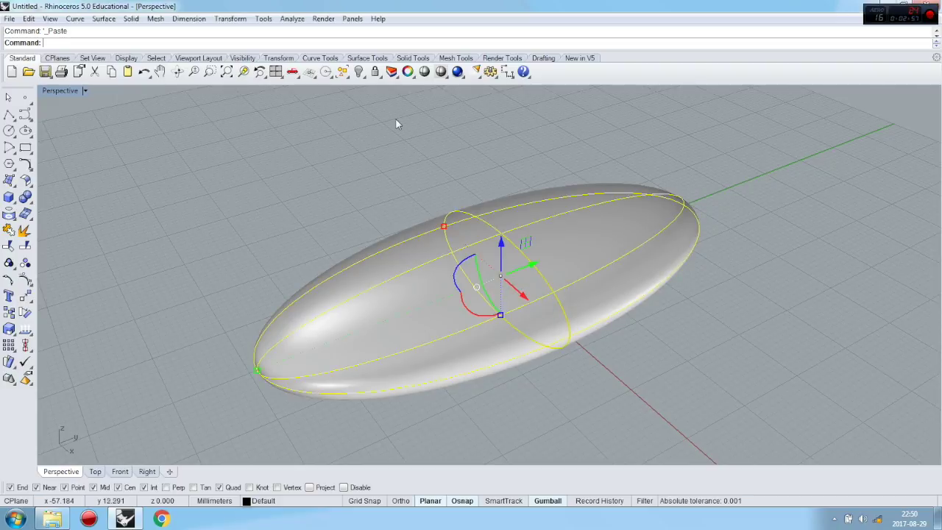
click(359, 72)
click(578, 323)
click(467, 147)
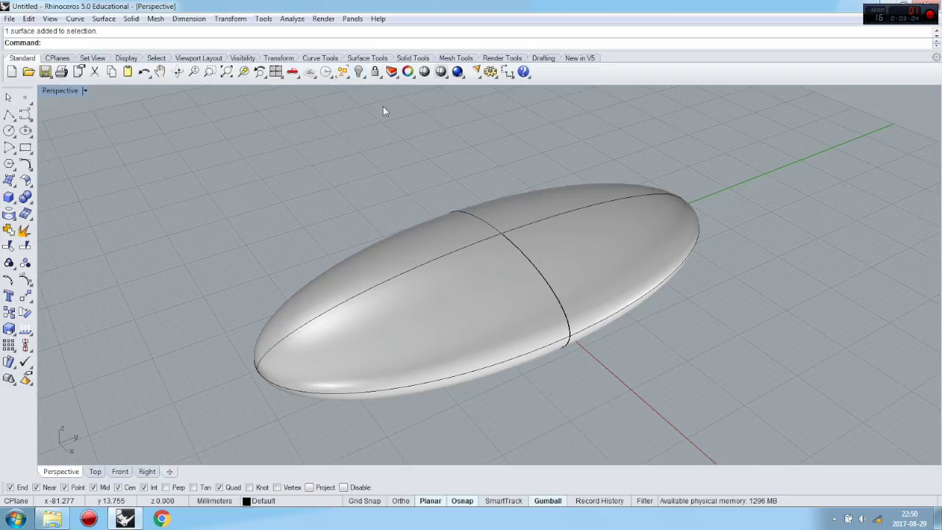
Step: In the Top view, draw a start-end-point arc on the negative X side of the ellipsoid, bulging toward it
right_drag(395, 234, 351, 280)
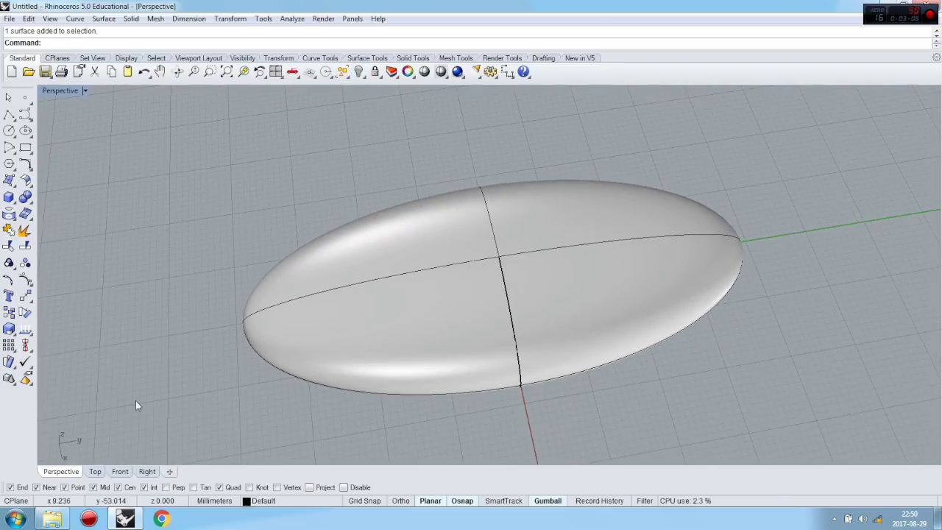
click(95, 471)
scroll(206, 397, down, 6)
right_drag(287, 330, 322, 270)
scroll(321, 270, up, 4)
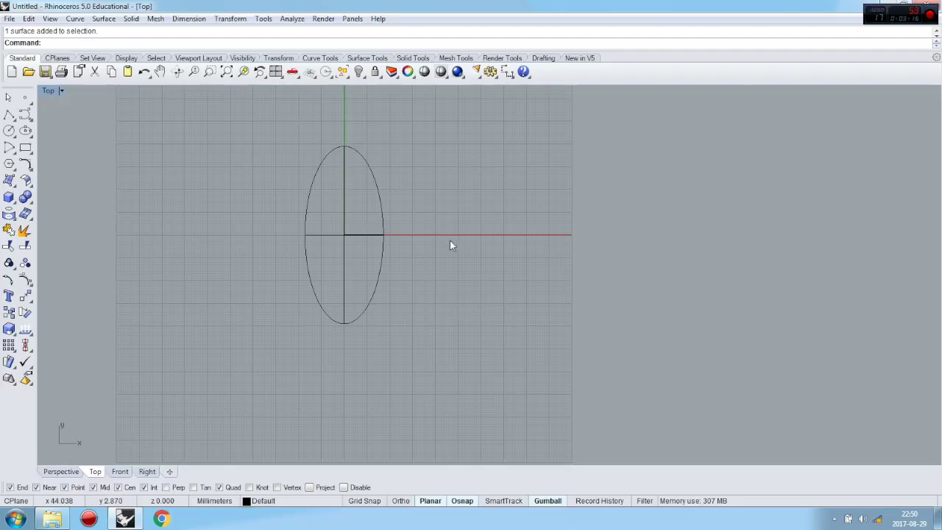
scroll(348, 218, up, 3)
click(12, 151)
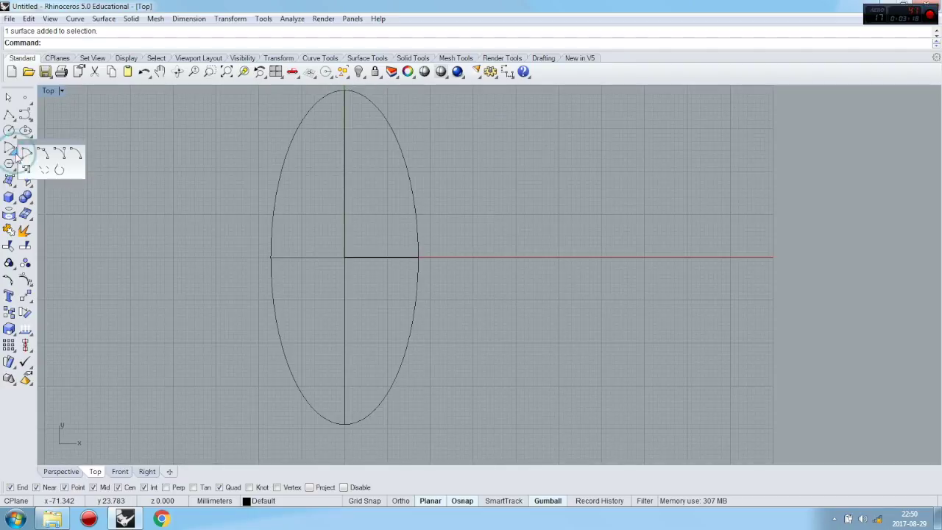
click(43, 153)
click(171, 118)
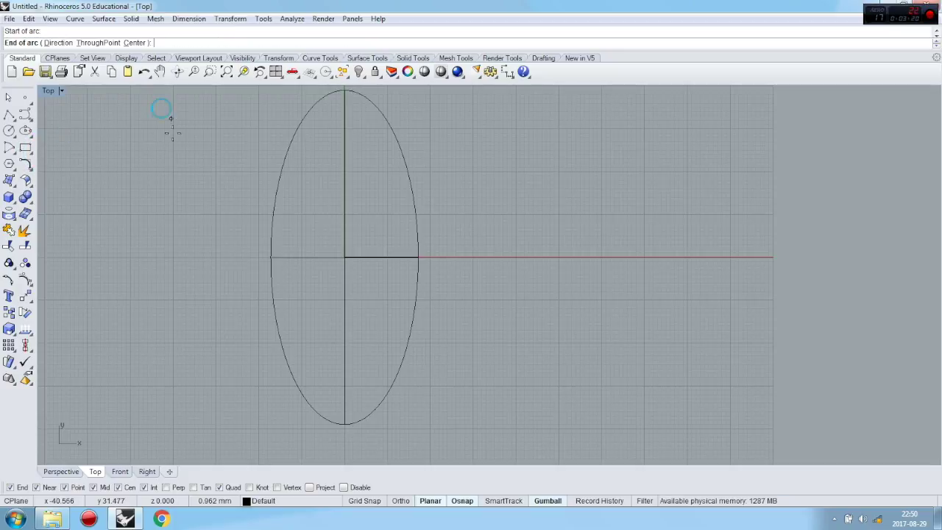
click(171, 420)
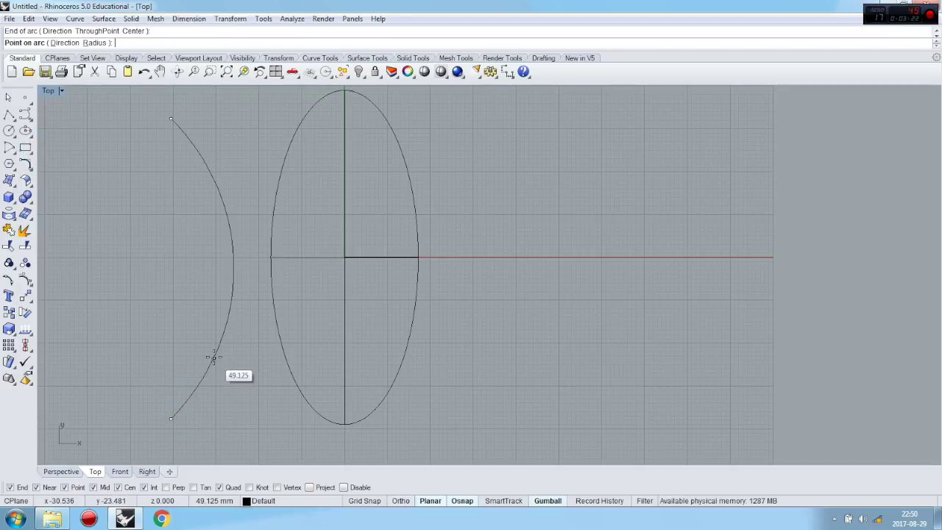
click(213, 361)
Step: Finish the arc and move it by its midpoint along Y to 0, aligning it with the X axis
click(234, 305)
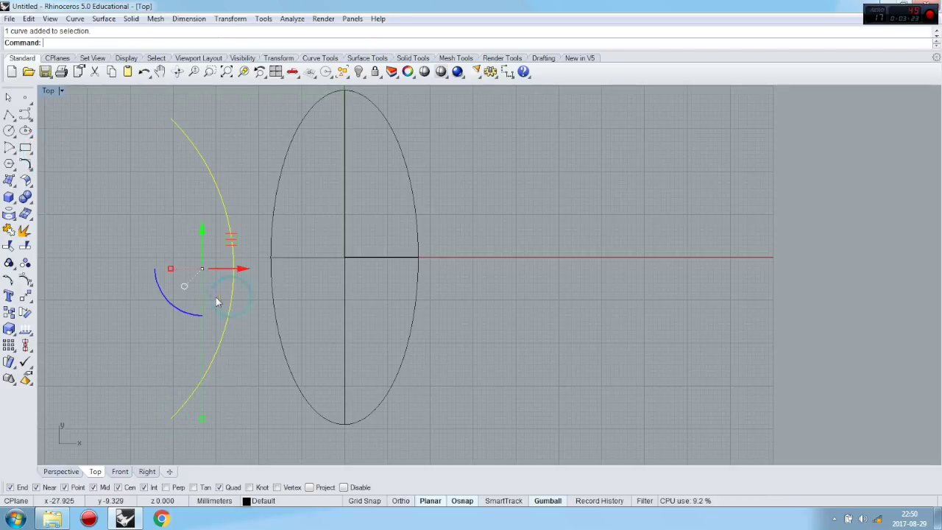
click(25, 297)
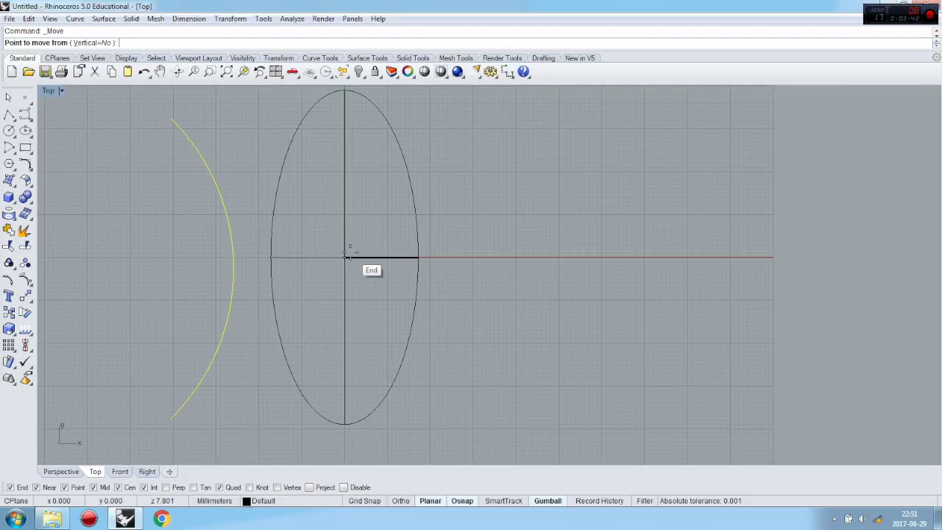
click(233, 272)
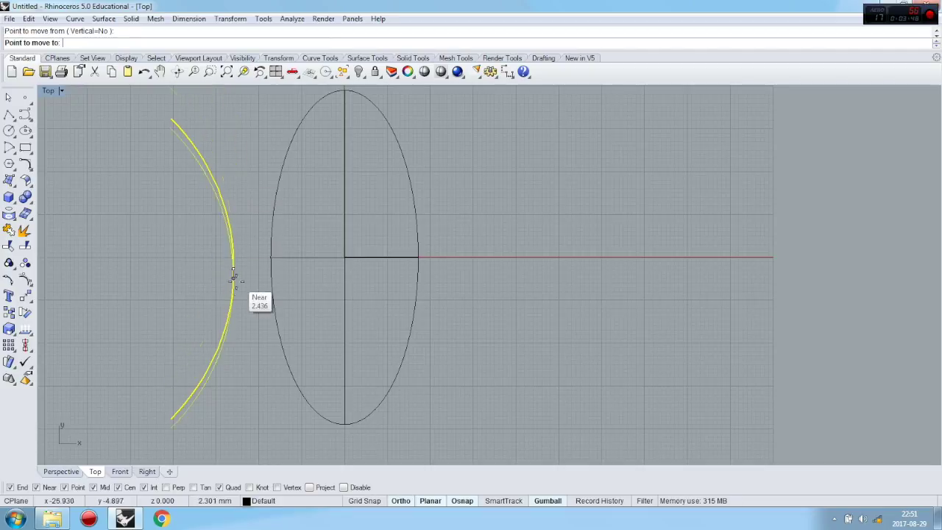
key(shift)
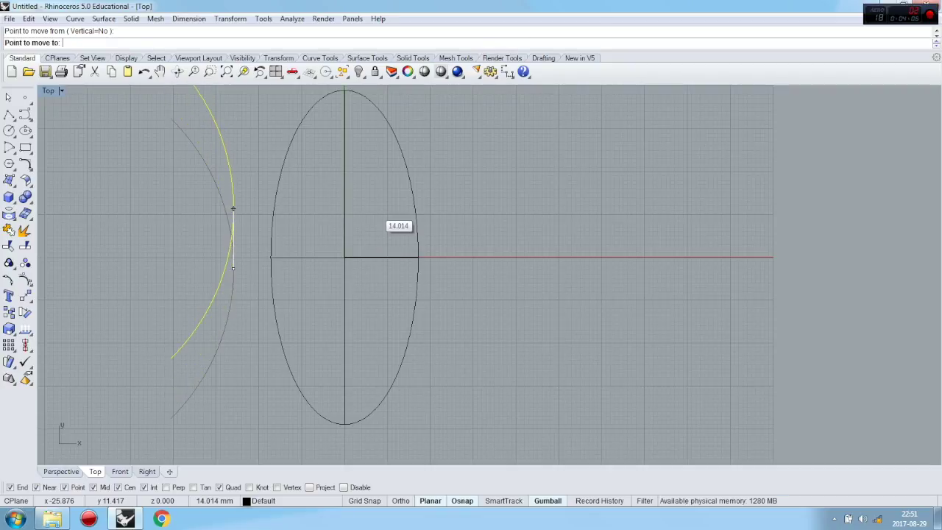
key(Return)
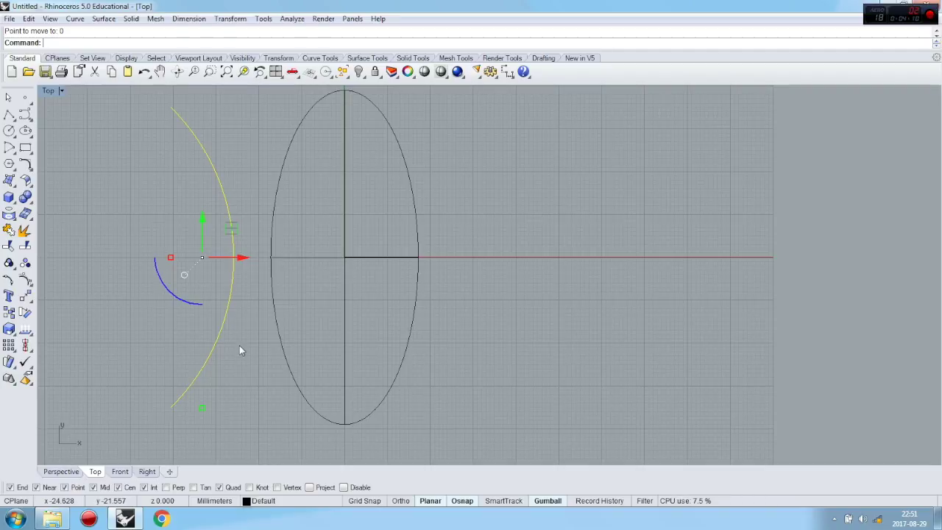
Step: Shift the arc along X so it cuts into the ellipsoid's negative X side, and stretch it slightly along Y
drag(243, 262, 320, 258)
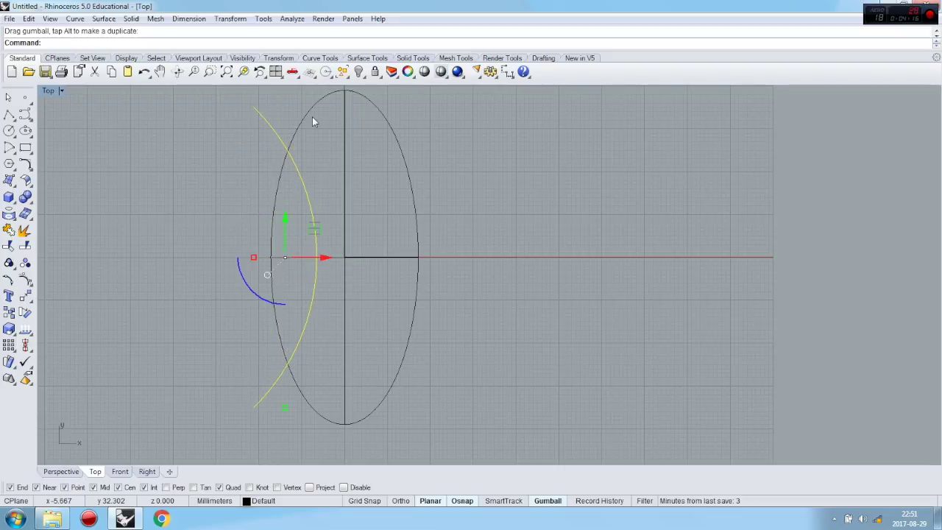
scroll(375, 296, down, 3)
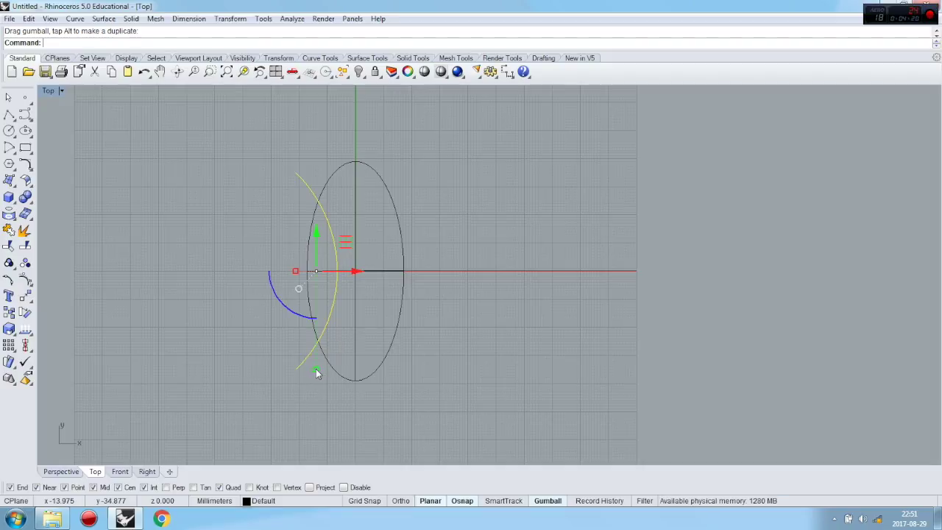
drag(317, 373, 317, 388)
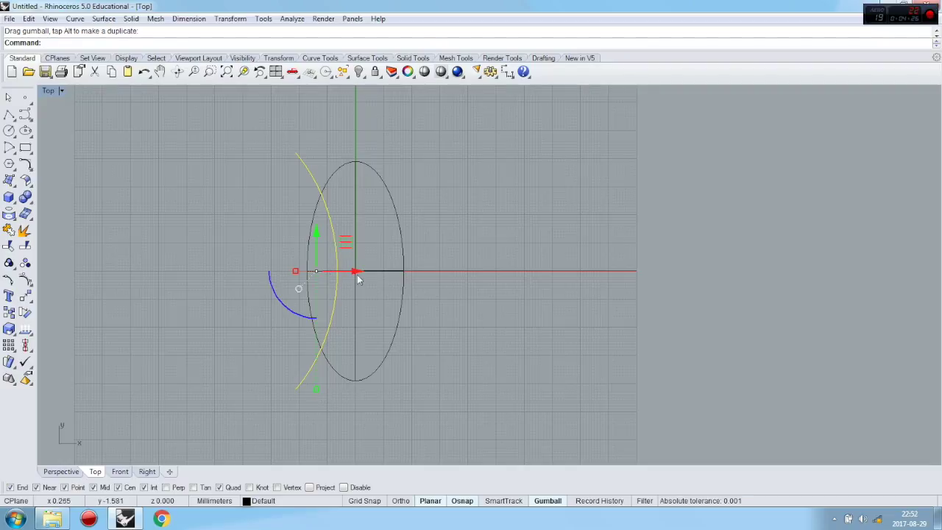
drag(357, 271, 349, 272)
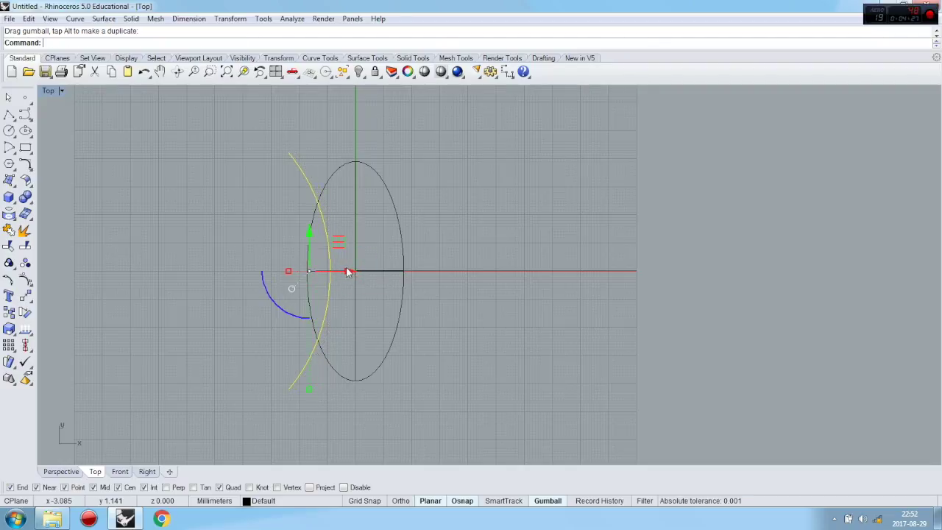
Step: Mirror a copy of the arc across the Y axis, starting the mirror plane at the origin with Ortho on
click(27, 298)
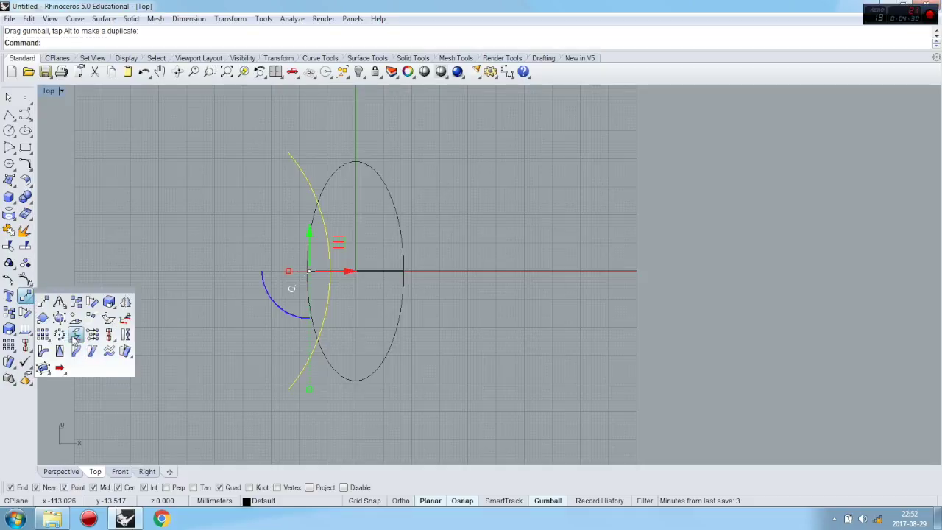
click(126, 301)
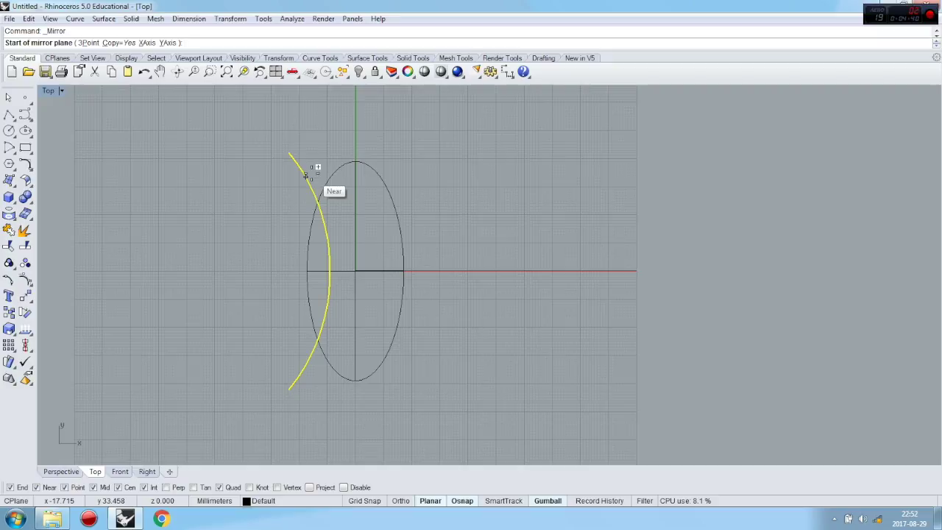
key(Return)
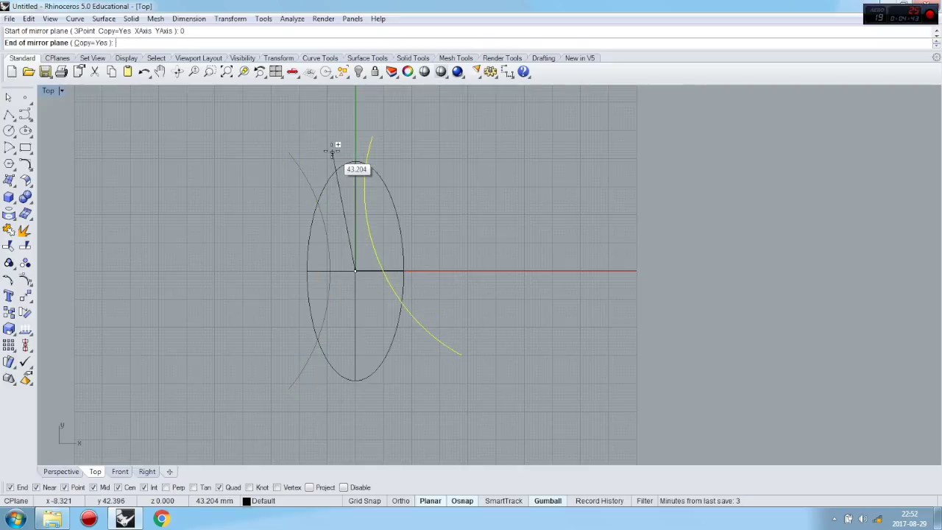
key(F8)
shift+click(355, 120)
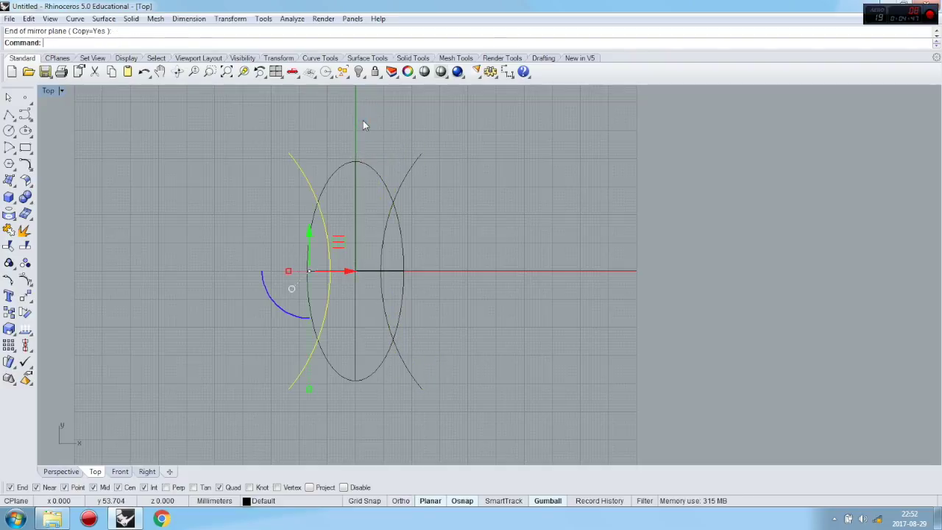
Step: Copy and paste both arcs in place and rotate the pasted pair by 90 degrees
click(402, 185)
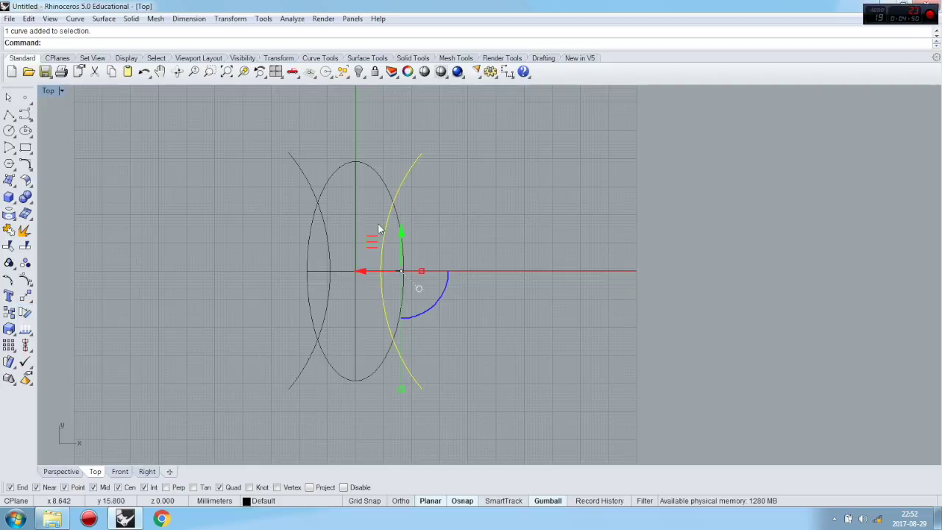
shift+click(305, 184)
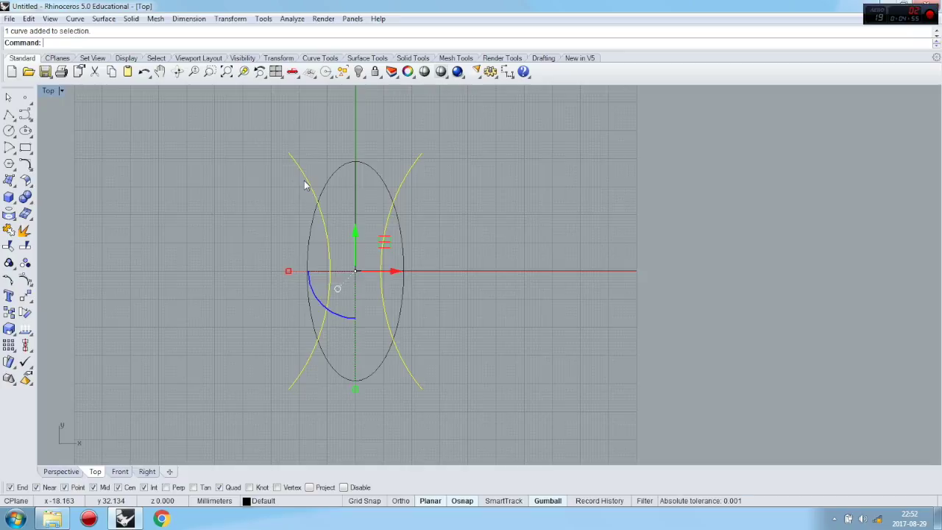
key(ctrl+c)
key(ctrl+v)
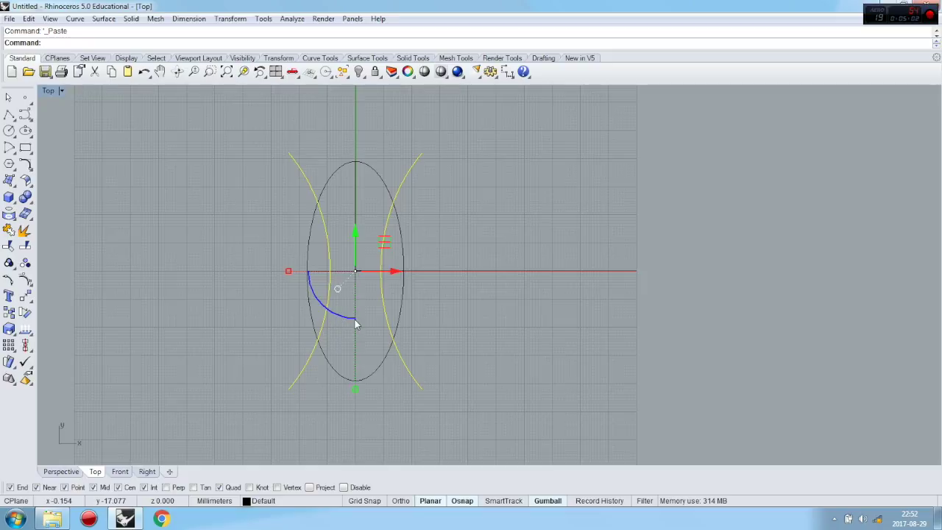
drag(342, 315, 341, 318)
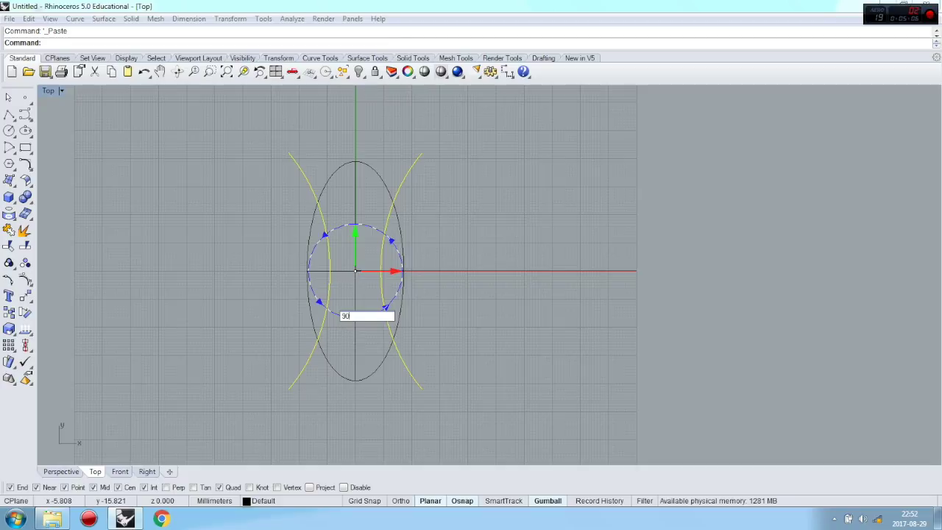
key(Return)
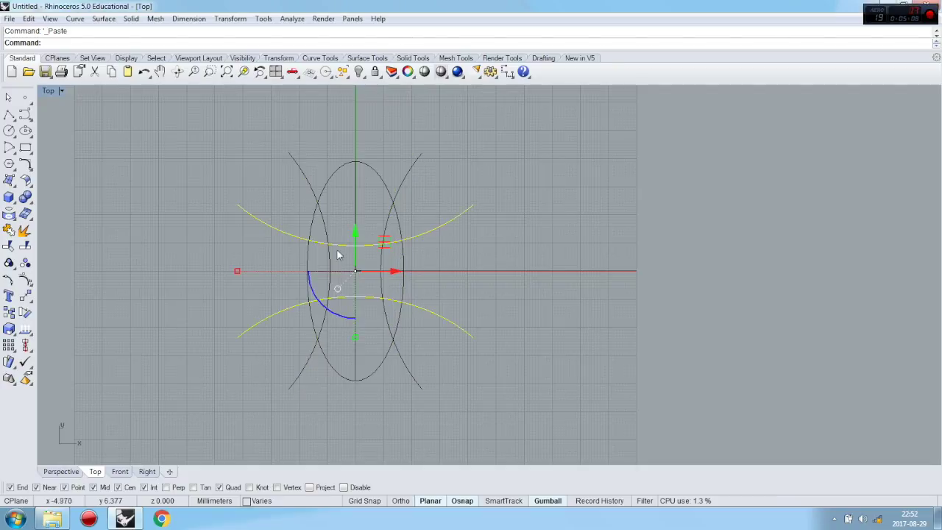
Step: Scale the rotated arc pair down to about 28 mm along X and up to about 114 mm overall along Y
drag(237, 273, 315, 272)
scroll(357, 329, down, 3)
drag(356, 335, 358, 399)
Step: In the Perspective view, draw a straight polyline between the two endpoints of the arc on the negative X side
click(61, 472)
right_drag(151, 454, 158, 141)
click(158, 140)
right_drag(400, 221, 416, 185)
scroll(417, 186, up, 3)
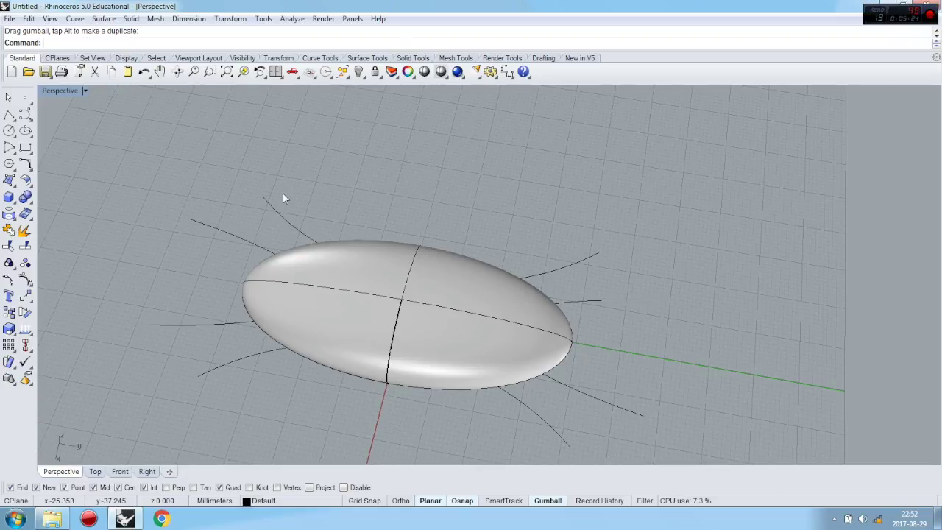
click(9, 116)
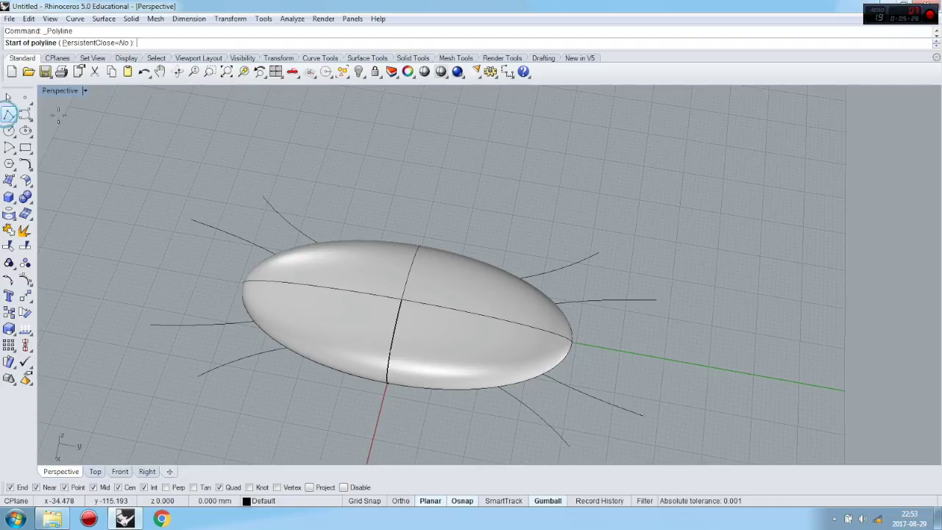
click(258, 188)
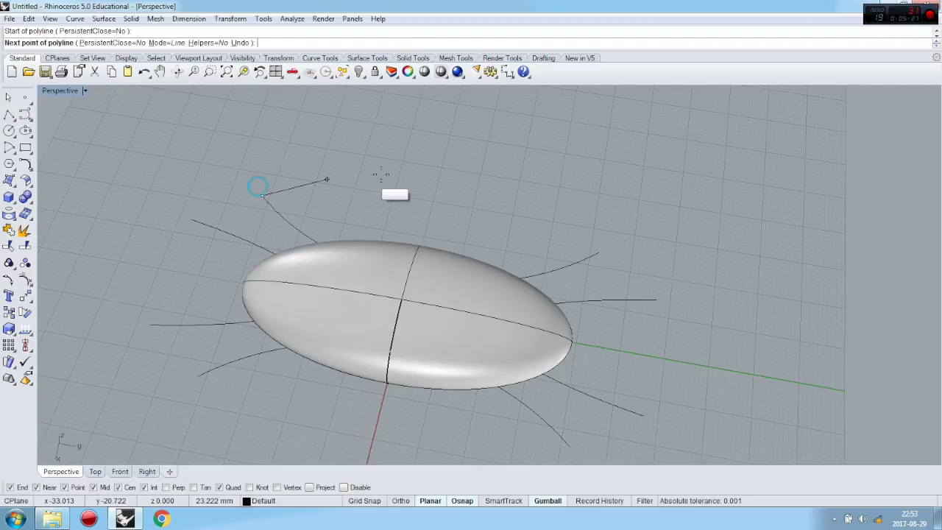
click(595, 248)
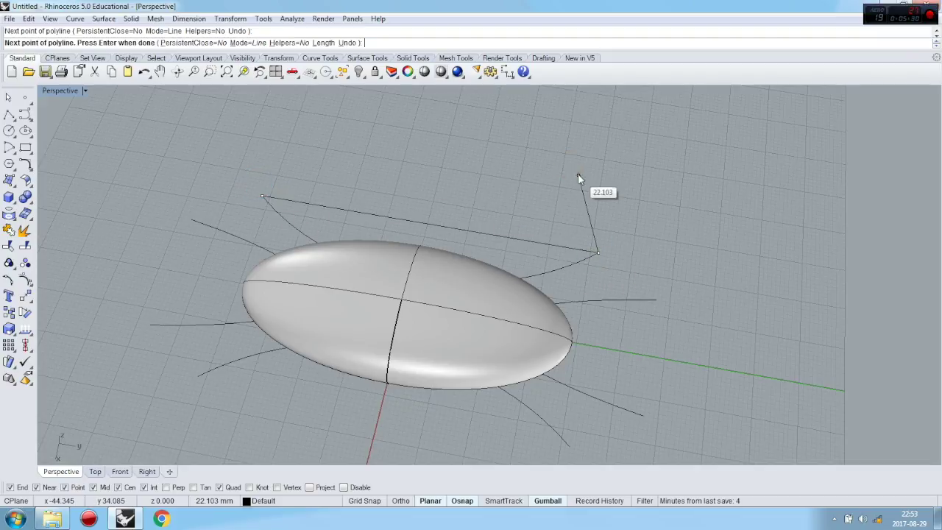
key(Return)
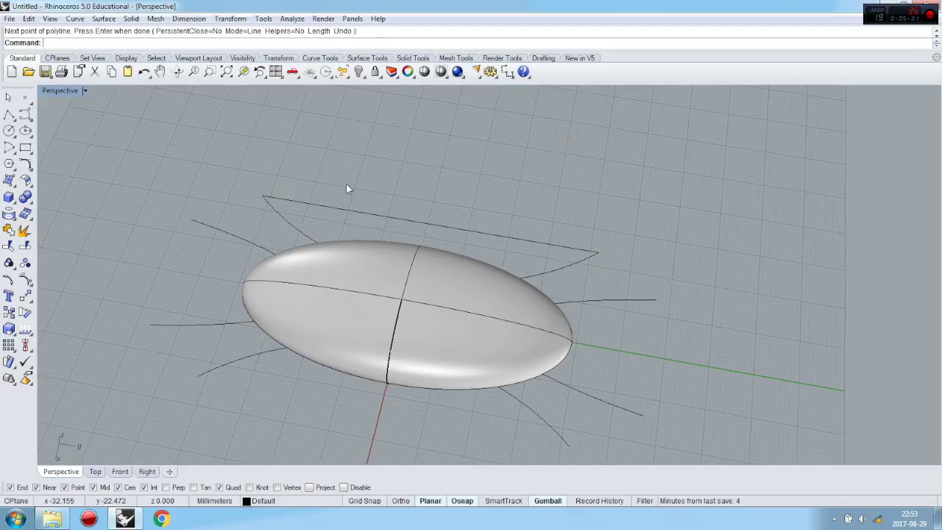
Step: Close off the arc on the negative Y side with a straight polyline between its endpoints
click(10, 488)
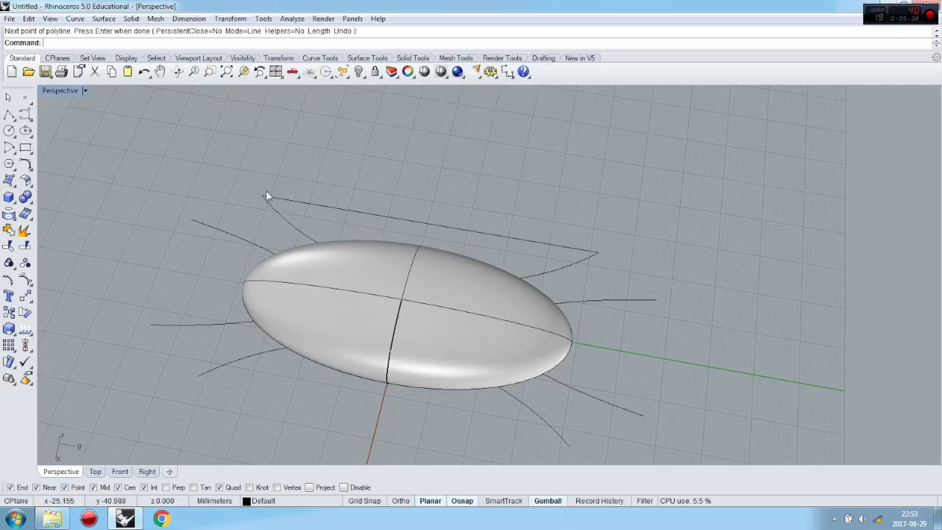
click(9, 115)
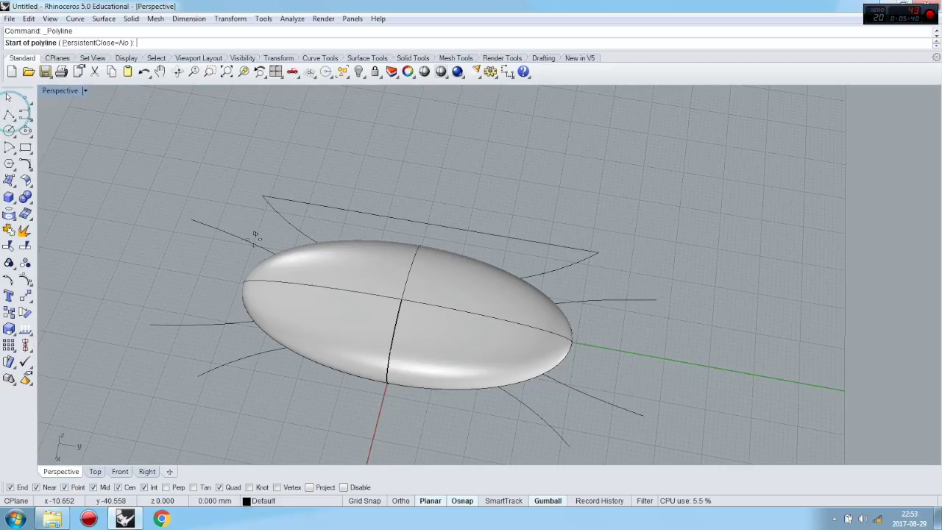
click(192, 220)
click(150, 323)
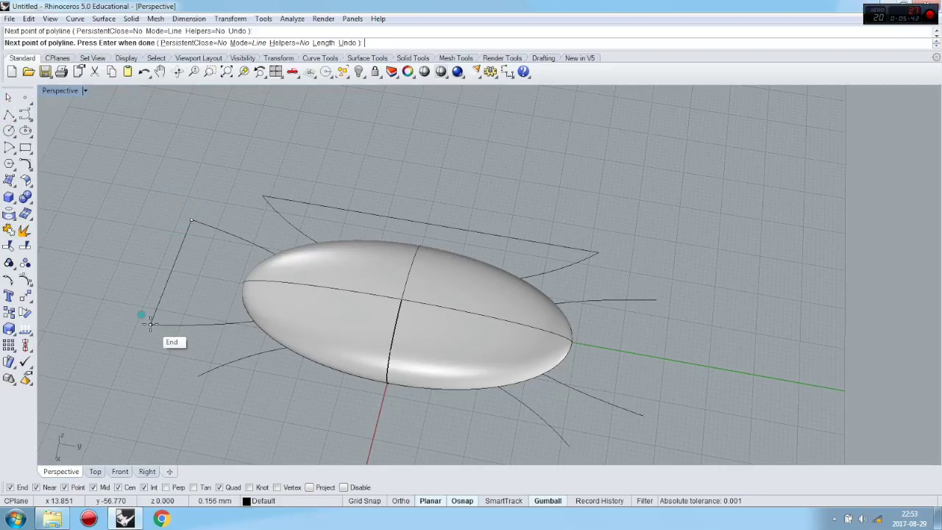
key(Return)
Step: Close off the arc on the positive X side with a straight polyline between its endpoints
right_click(193, 372)
click(194, 373)
scroll(231, 269, down, 3)
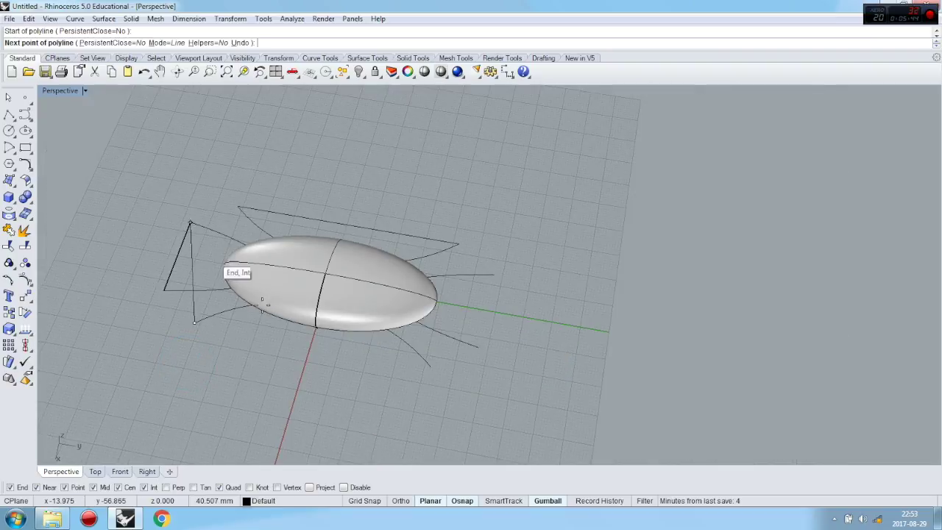
click(426, 367)
key(Return)
Step: Close off the arc on the positive Y side with a straight polyline between its endpoints
right_click(481, 352)
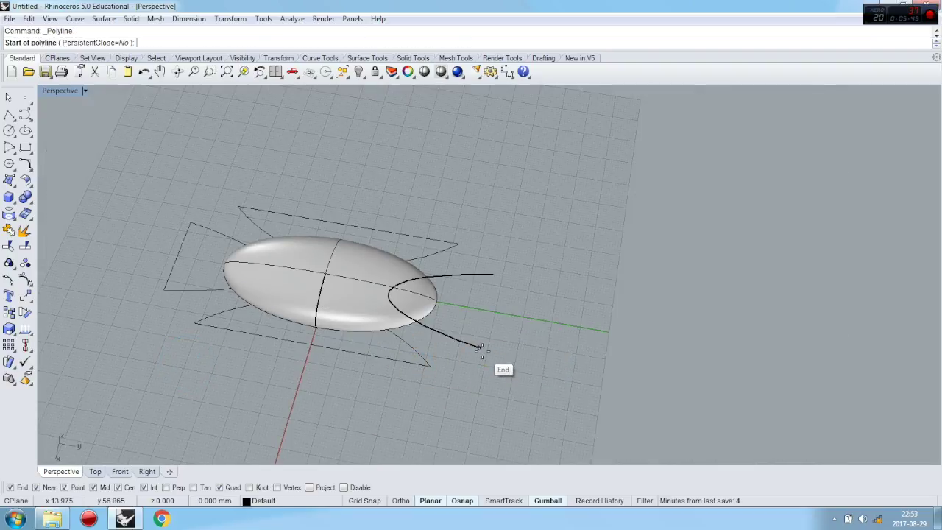
click(479, 346)
click(499, 276)
key(Return)
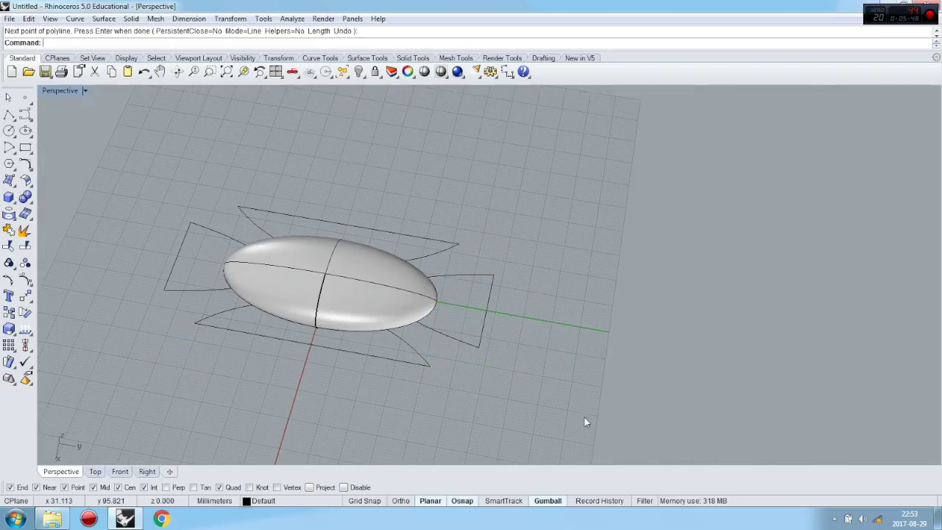
Step: Select the cutout curves one by one to check whether the arcs and their closing lines are separate, and clear the selection
drag(121, 170, 121, 170)
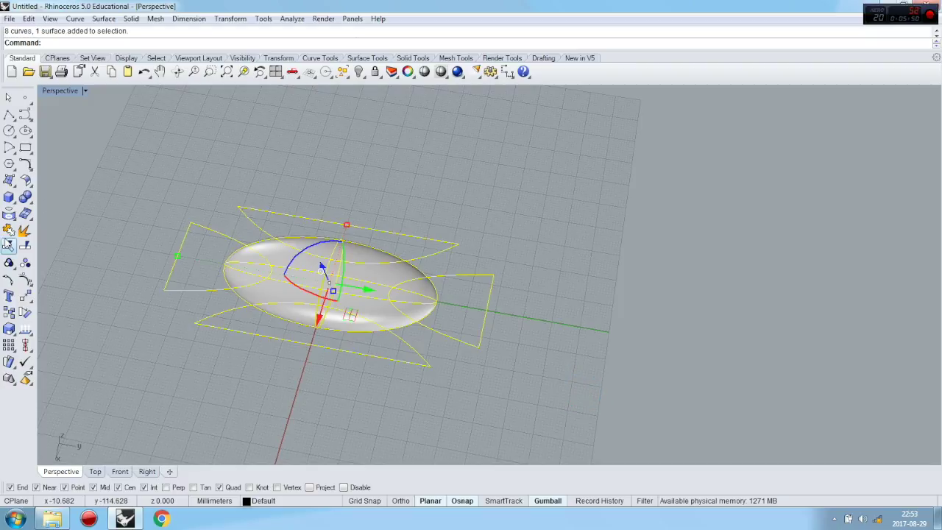
key(Escape)
click(343, 225)
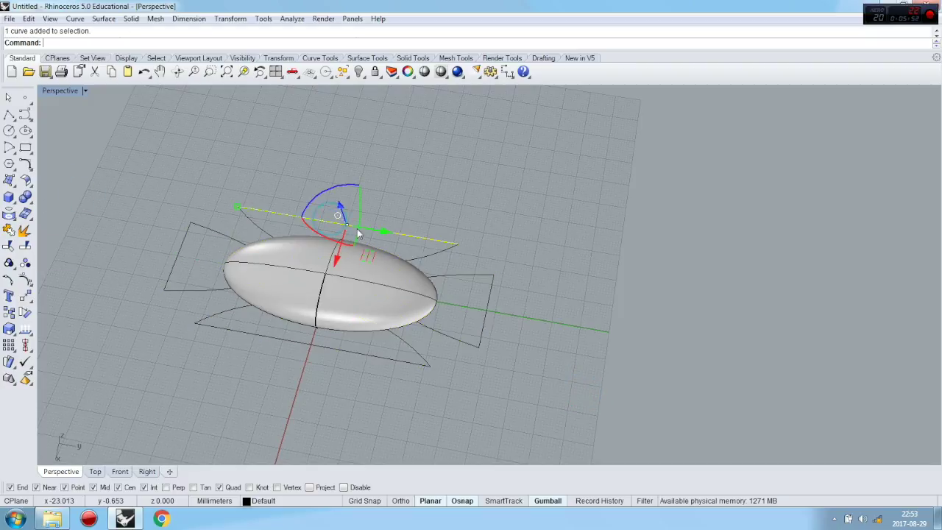
click(490, 296)
click(410, 350)
click(398, 359)
click(180, 236)
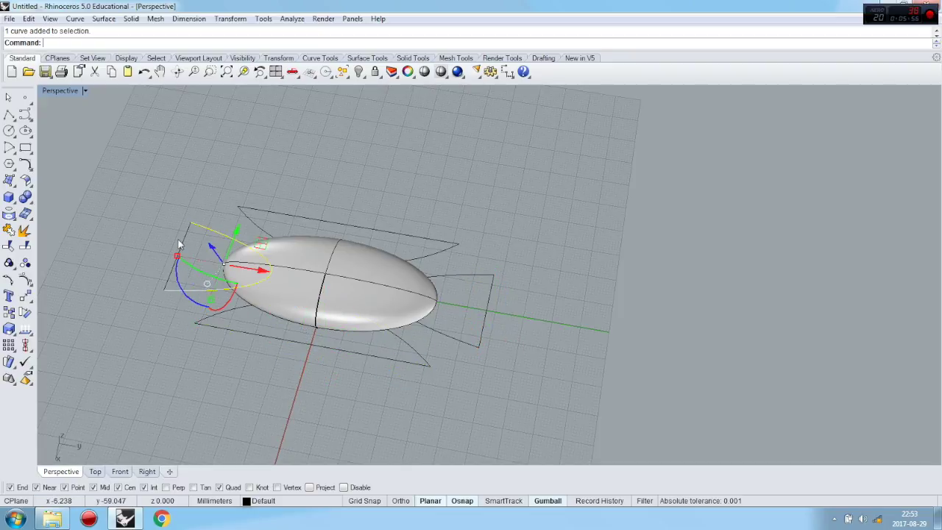
key(Escape)
Step: Join the four arcs with their closing lines into closed cutout curves and clear the selection
drag(80, 146, 508, 373)
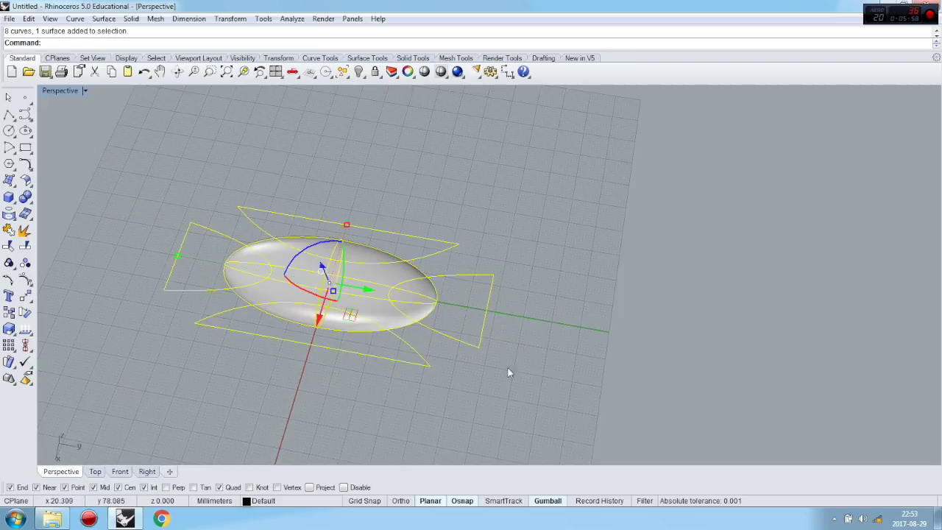
click(8, 231)
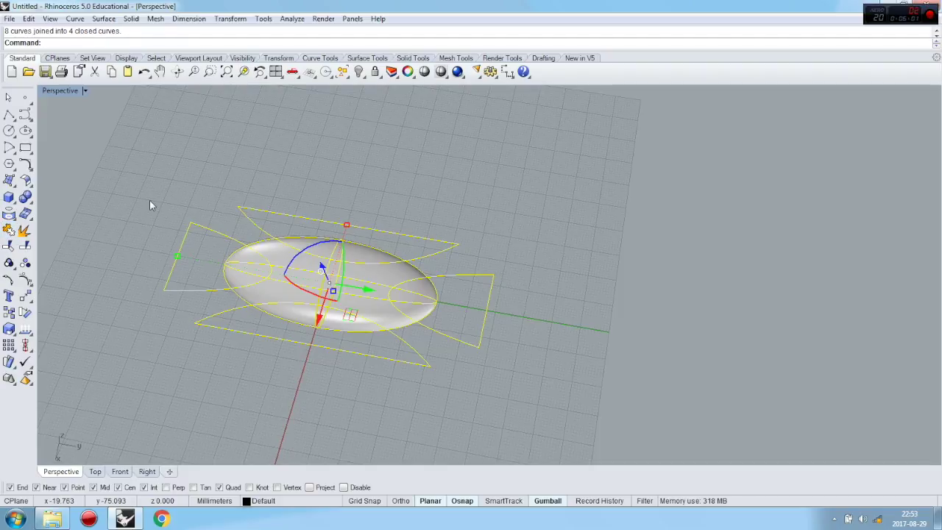
click(150, 230)
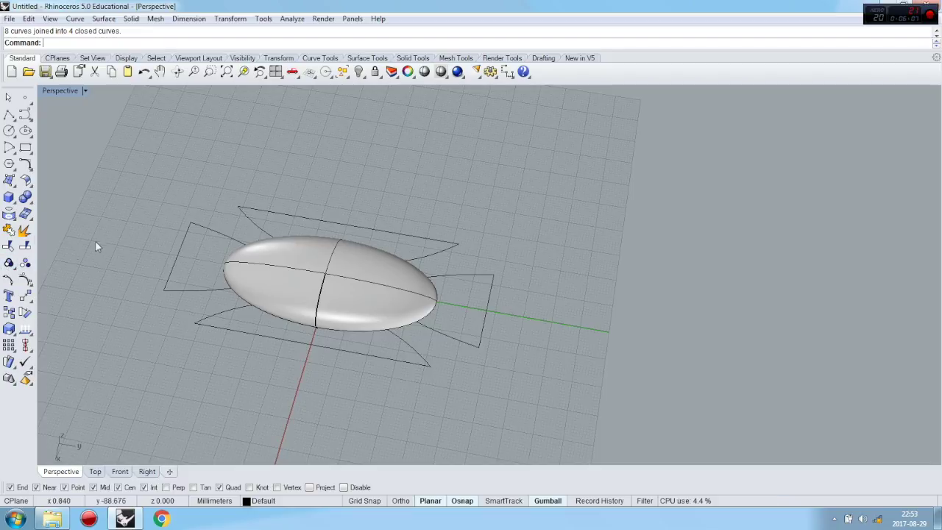
Step: Extrude the four closed cutout curves into solids on both sides of the plane, using the default 10 mm distance
click(203, 232)
click(280, 189)
click(218, 231)
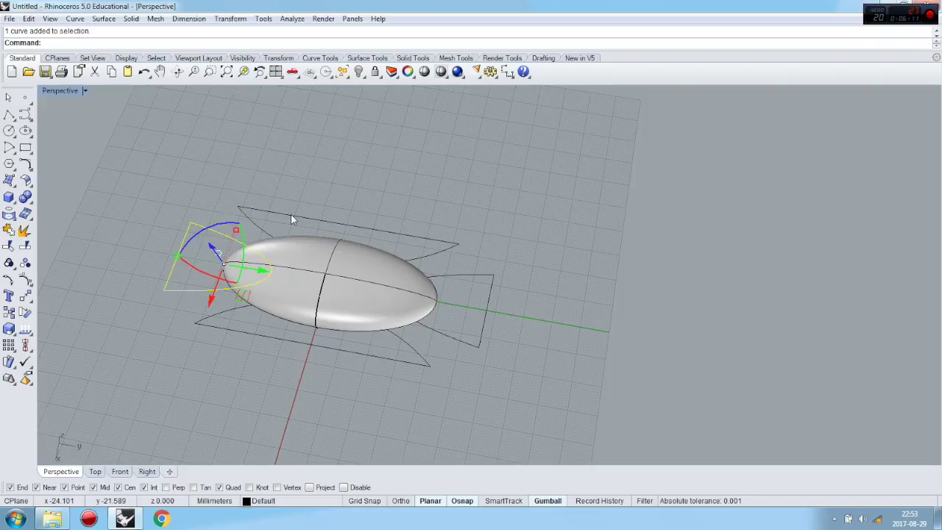
shift+click(291, 220)
shift+click(475, 275)
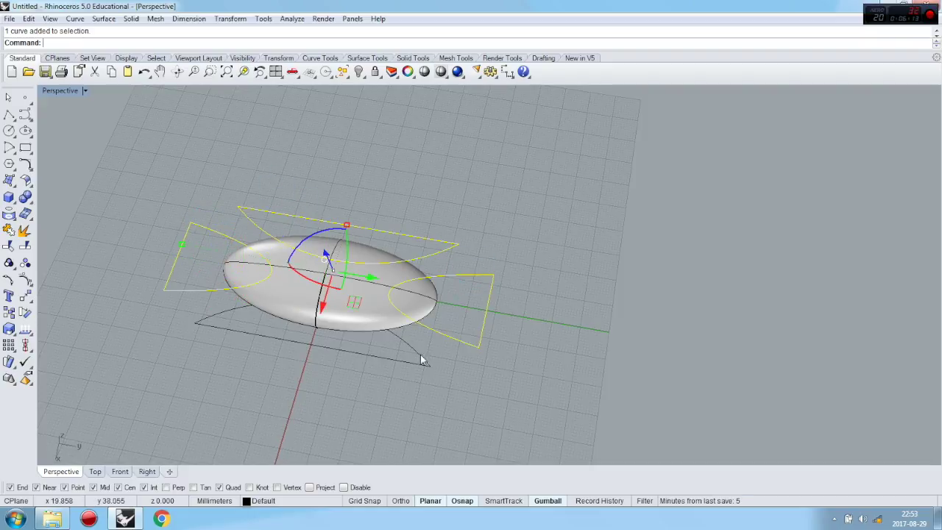
right_drag(336, 378, 604, 295)
scroll(603, 296, down, 3)
scroll(441, 295, up, 4)
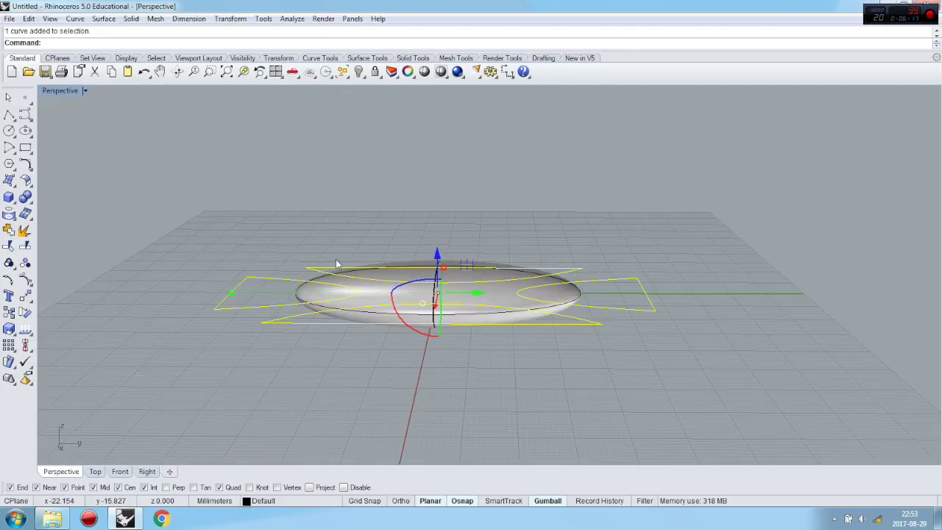
click(31, 209)
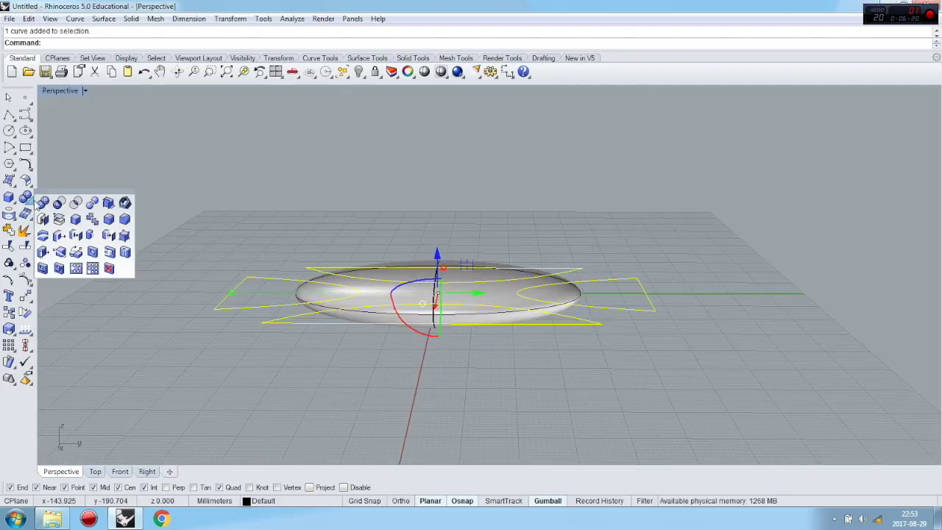
click(12, 205)
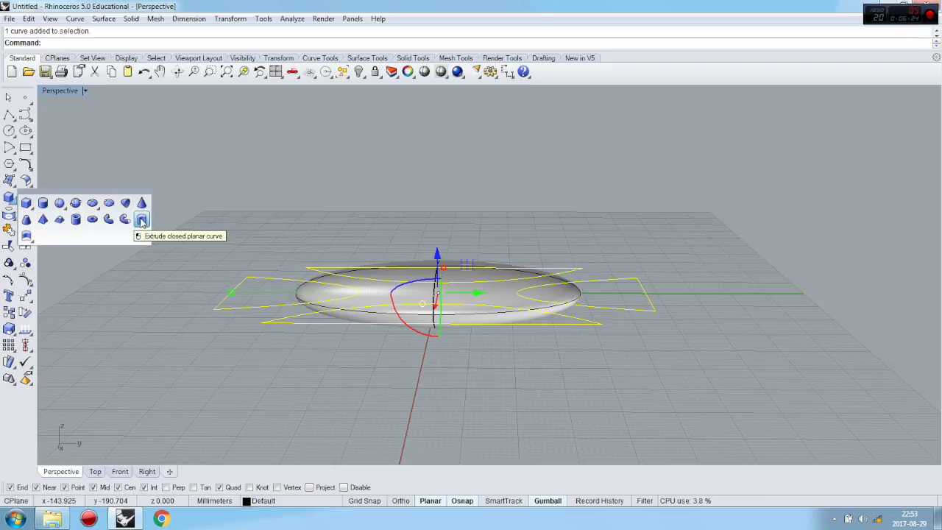
click(142, 220)
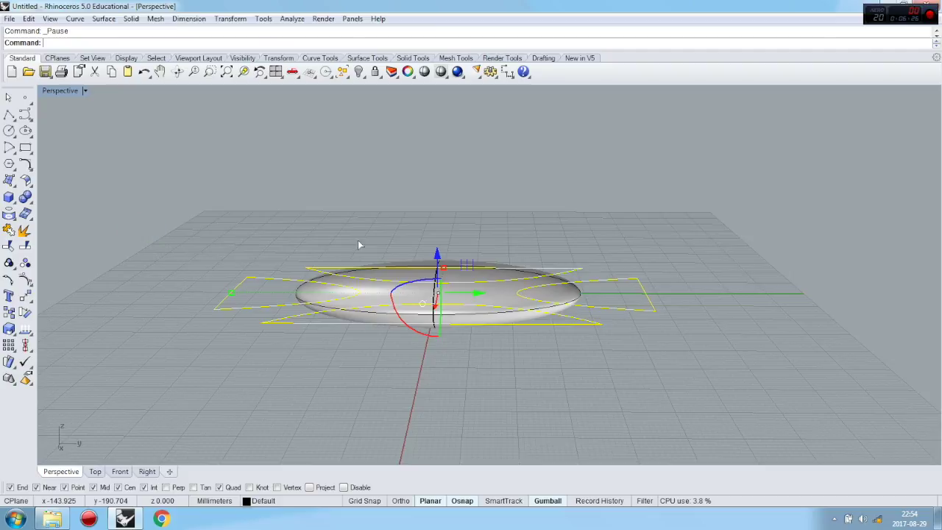
right_drag(397, 193, 273, 162)
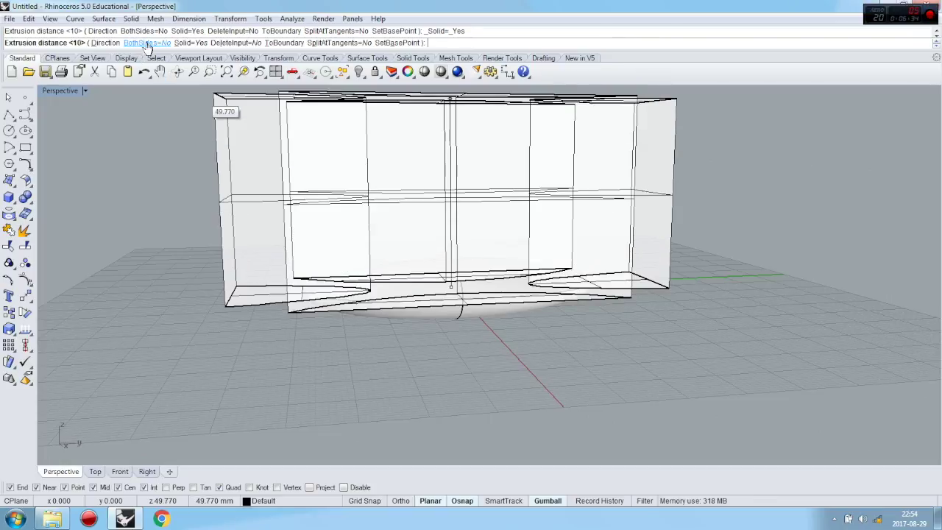
click(165, 43)
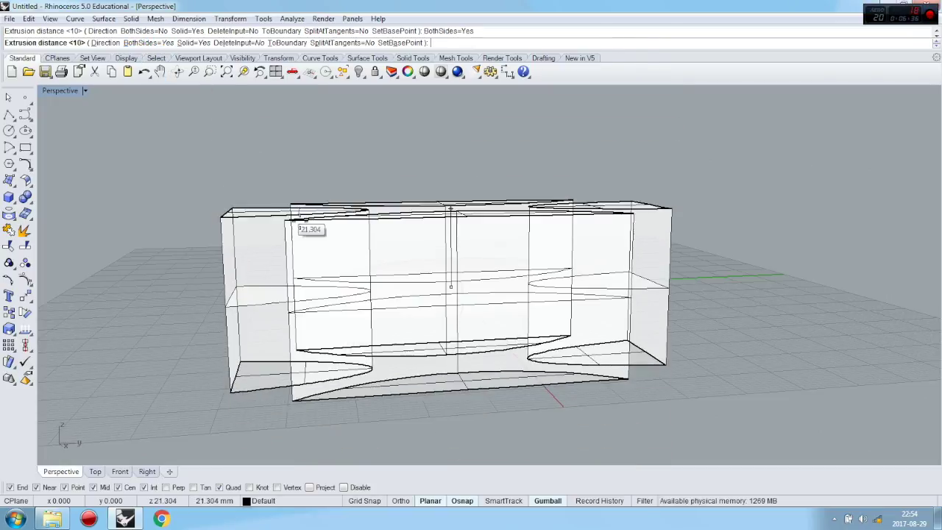
right_drag(338, 256, 385, 283)
key(Return)
right_drag(361, 235, 431, 273)
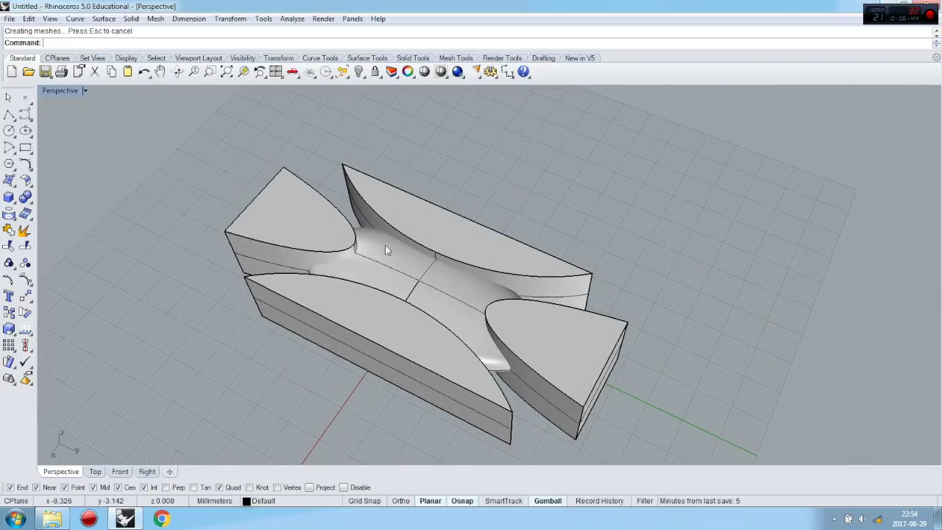
right_drag(280, 147, 302, 218)
click(303, 218)
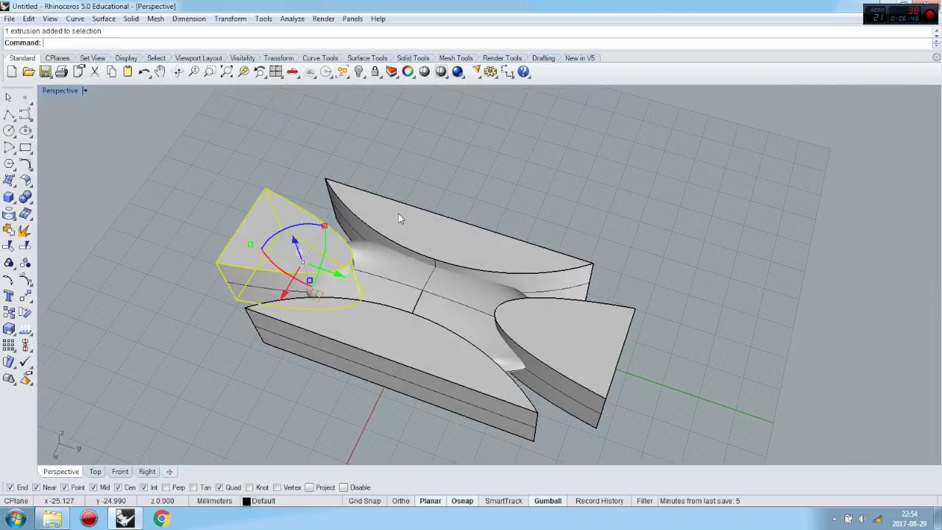
click(145, 203)
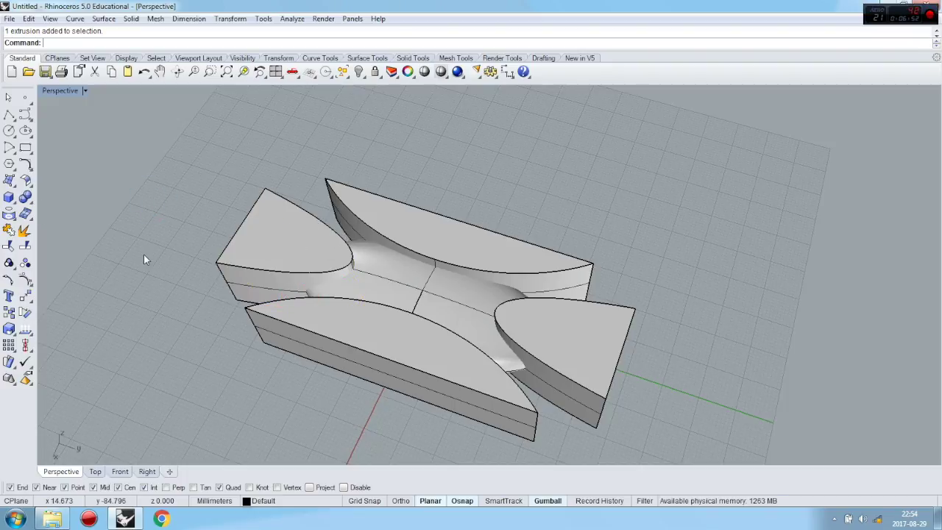
Step: Subtract the four extruded cutout solids from the ellipsoid with a Boolean difference
click(26, 198)
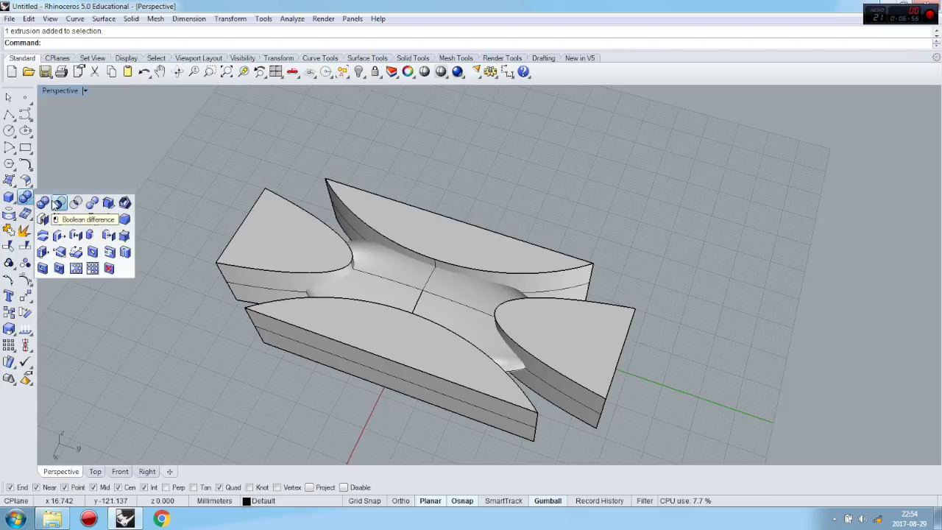
click(58, 203)
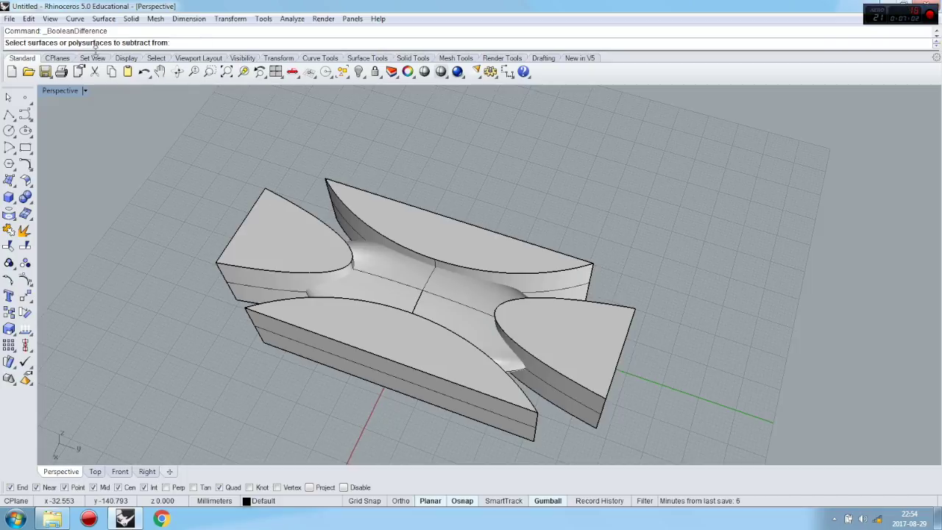
click(375, 272)
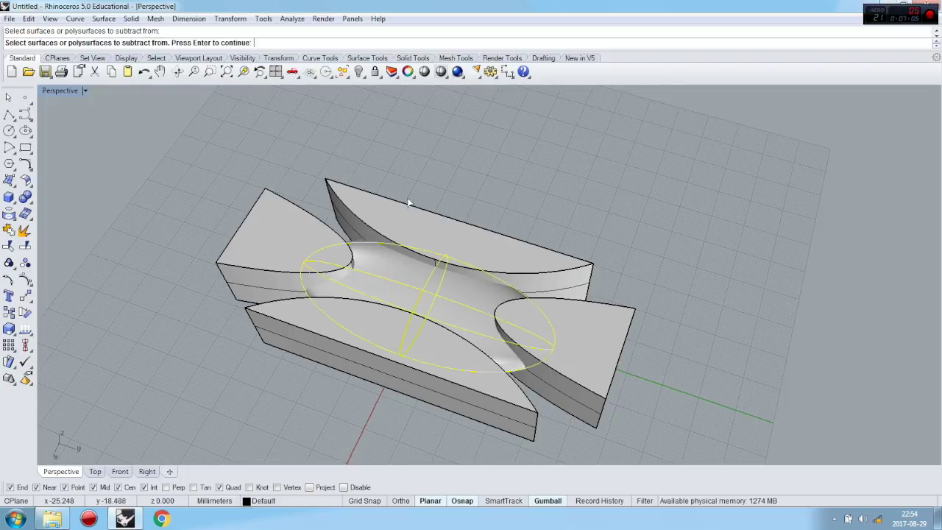
right_click(424, 146)
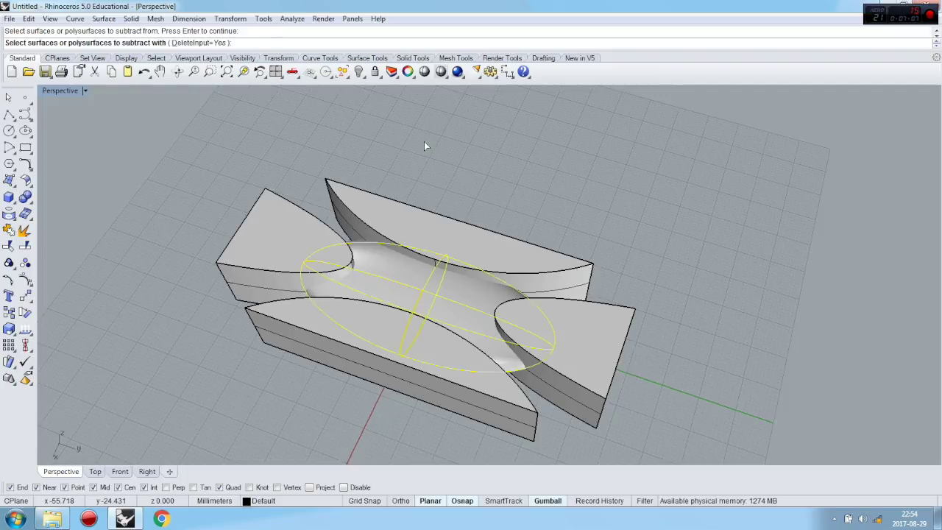
click(301, 220)
click(378, 202)
click(608, 320)
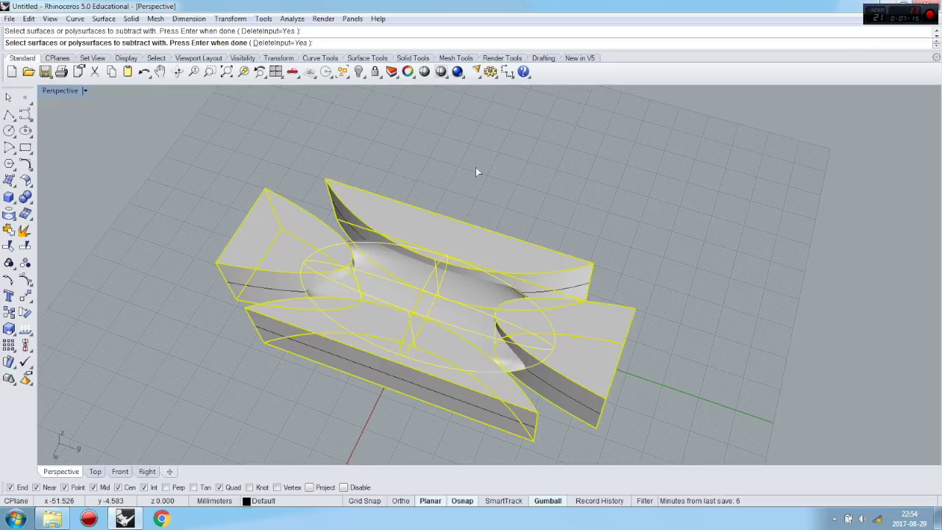
key(Return)
right_drag(539, 261, 477, 250)
scroll(477, 250, up, 8)
right_drag(477, 279, 441, 267)
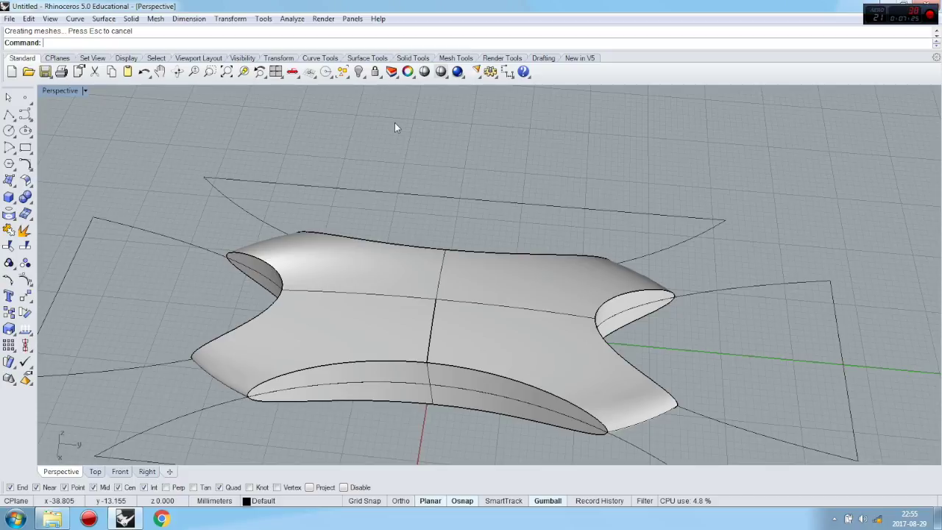
Step: Show the hidden ellipsoid, copy and paste it in place, and clear the selection
click(363, 77)
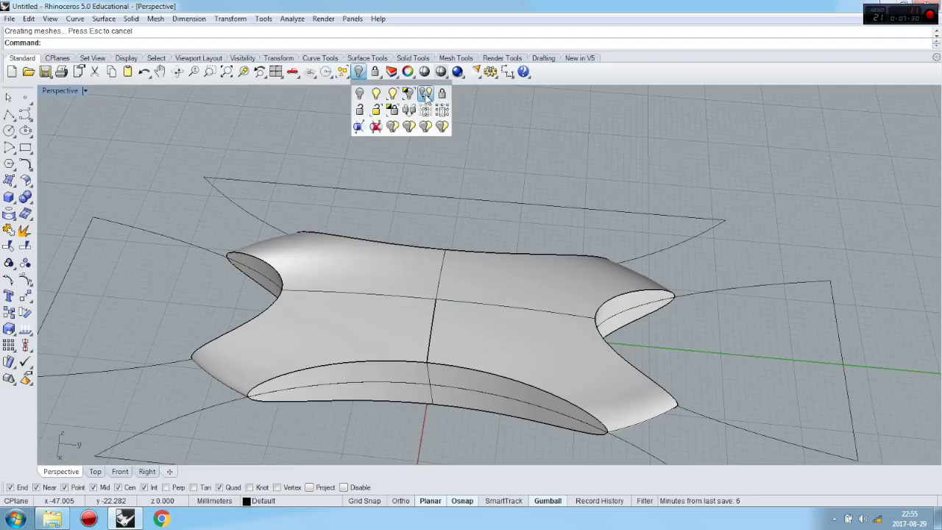
right_click(360, 96)
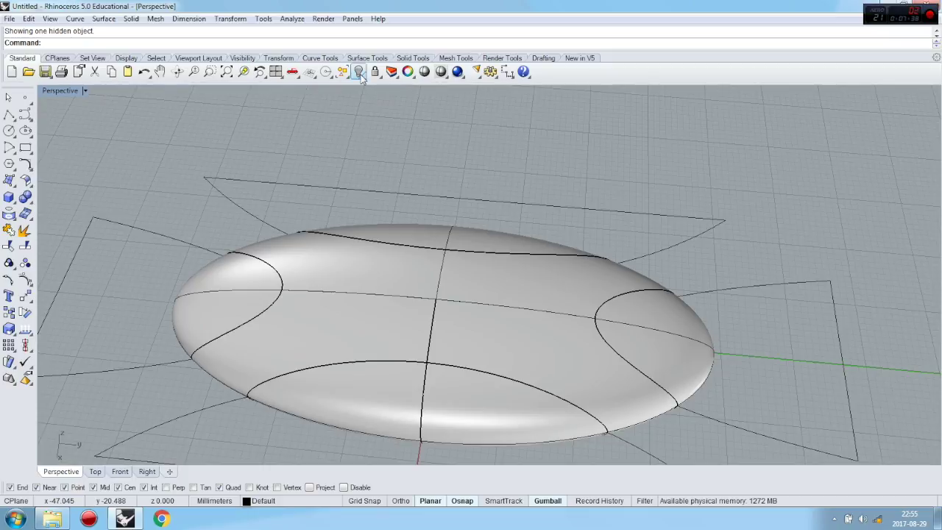
click(235, 280)
mouse_move(236, 280)
right_down()
mouse_move(257, 330)
mouse_move(277, 294)
mouse_move(221, 273)
right_up()
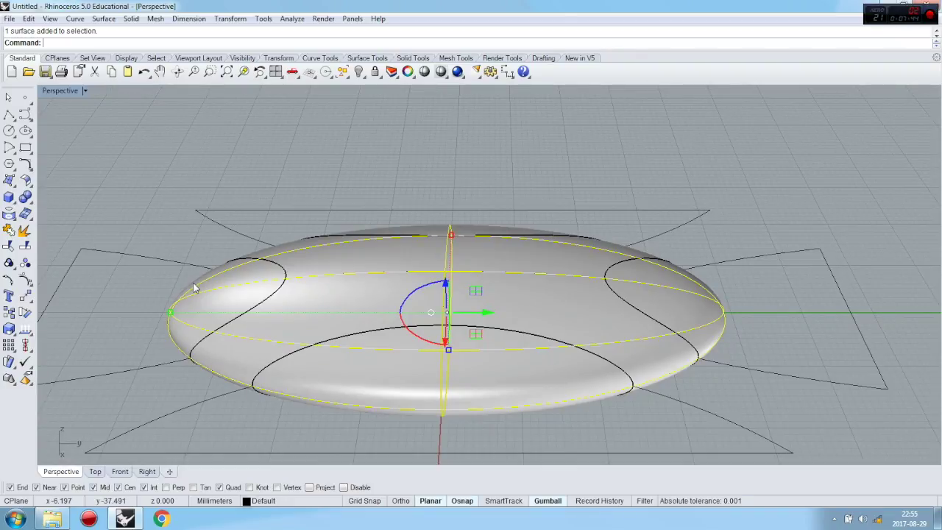
key(ctrl+c)
key(ctrl+v)
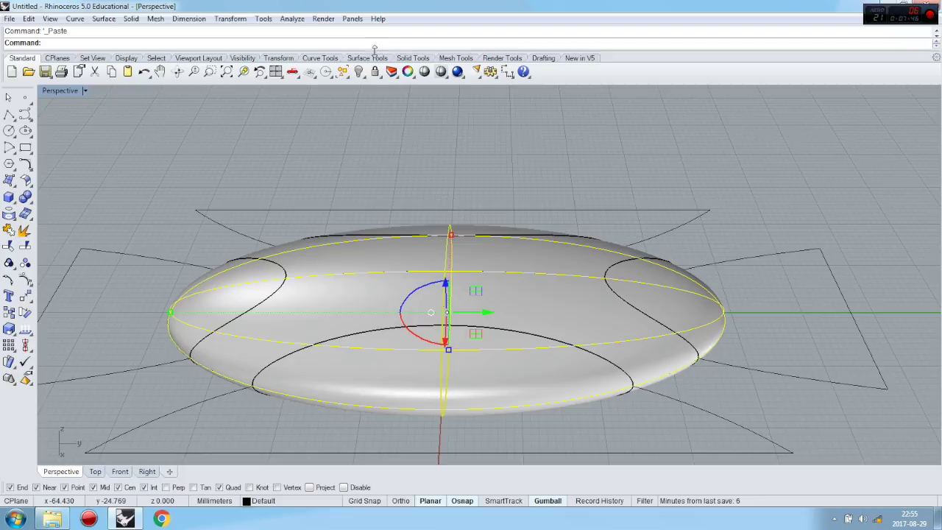
key(Escape)
Step: Shrink one of the full ellipsoids slightly along Z and X so it fits inside the cut body, and deselect it
click(246, 284)
right_drag(324, 180, 526, 179)
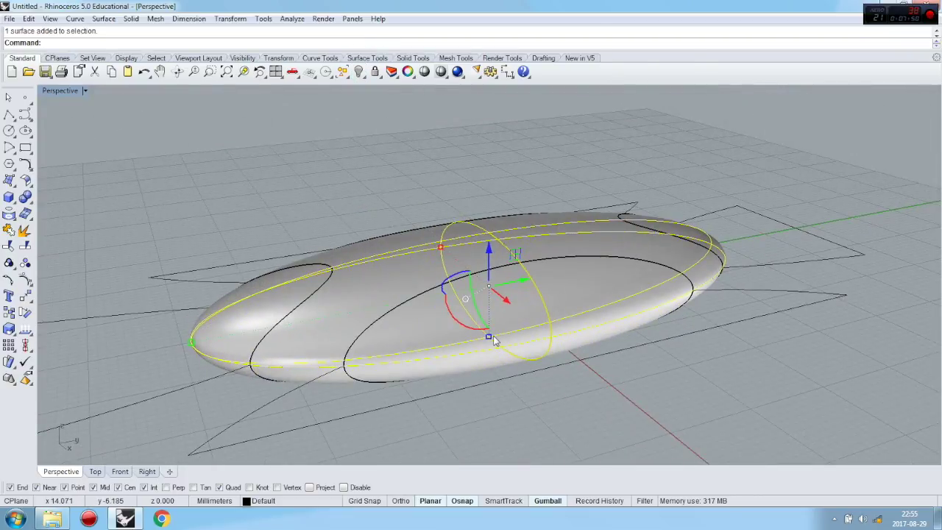
drag(489, 336, 489, 328)
right_drag(349, 230, 422, 239)
drag(445, 266, 453, 265)
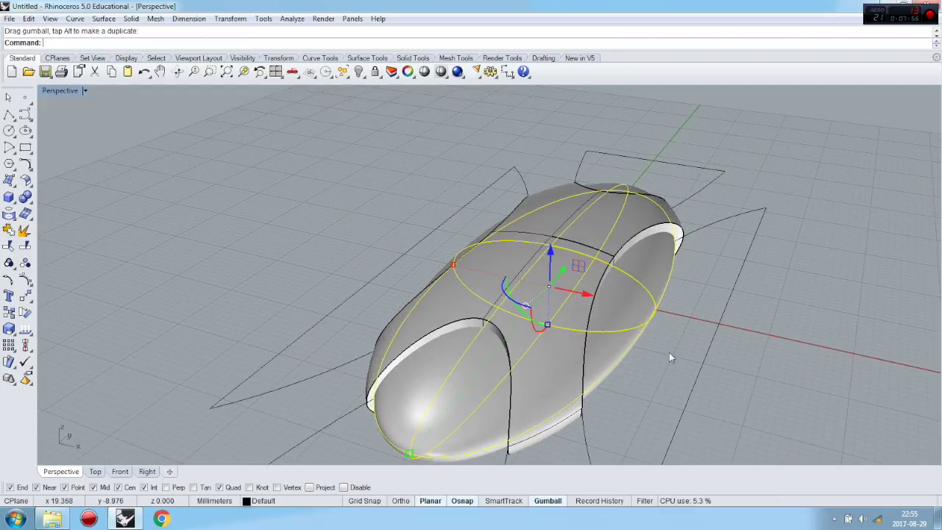
click(667, 392)
right_drag(667, 392, 453, 376)
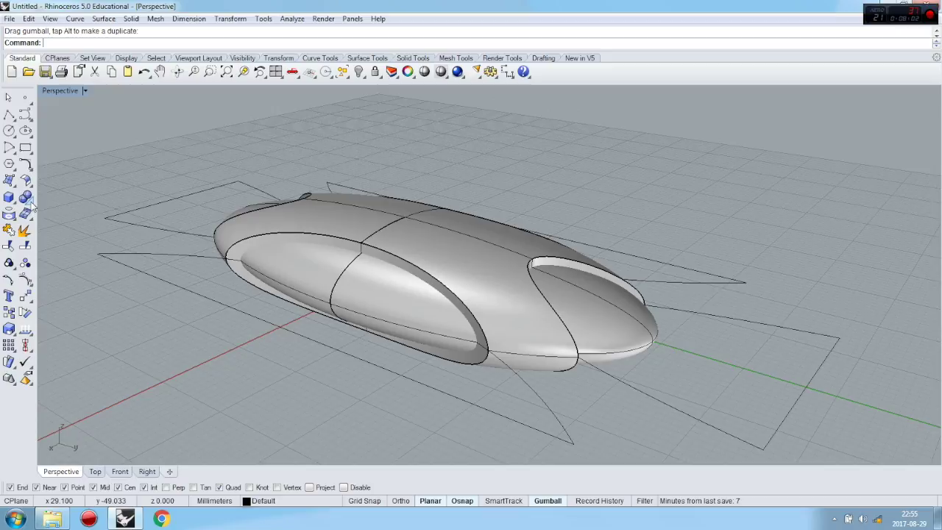
Step: Hollow out the cut body by subtracting the shrunken ellipsoid from it with a Boolean difference
click(31, 203)
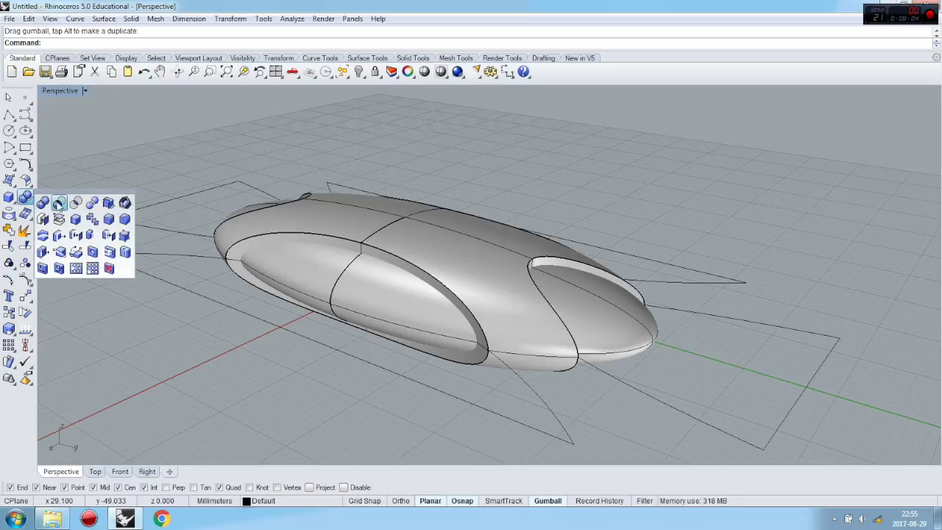
click(59, 203)
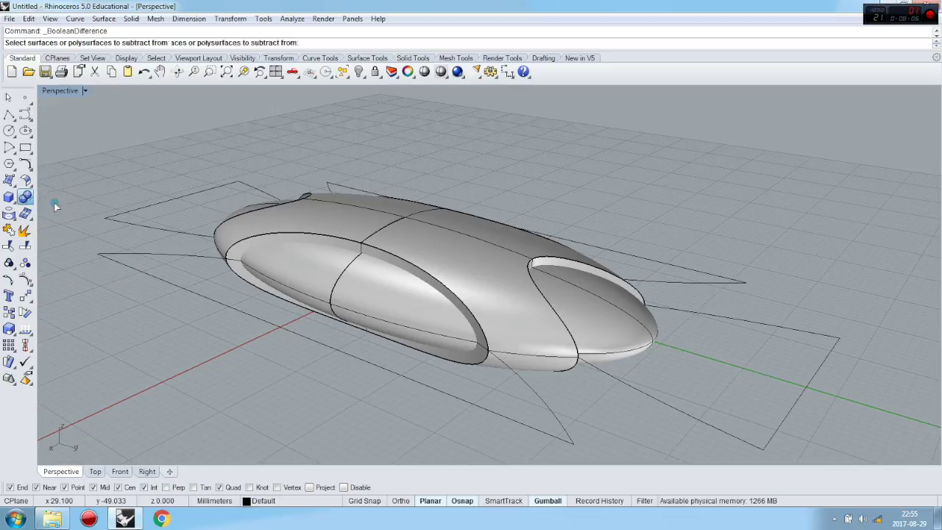
click(399, 236)
key(Return)
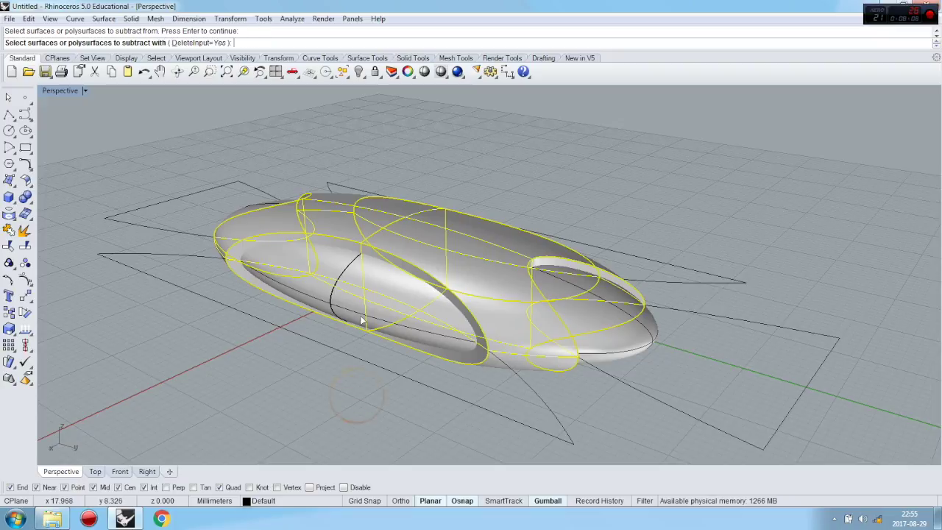
click(346, 303)
right_click(343, 300)
right_drag(320, 337, 384, 321)
right_drag(377, 214, 393, 150)
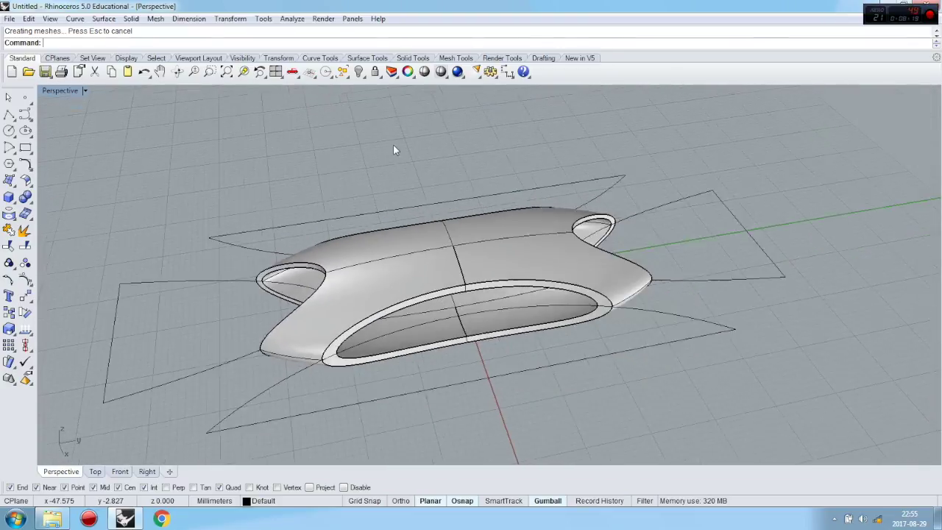
scroll(403, 239, up, 3)
right_drag(434, 246, 397, 279)
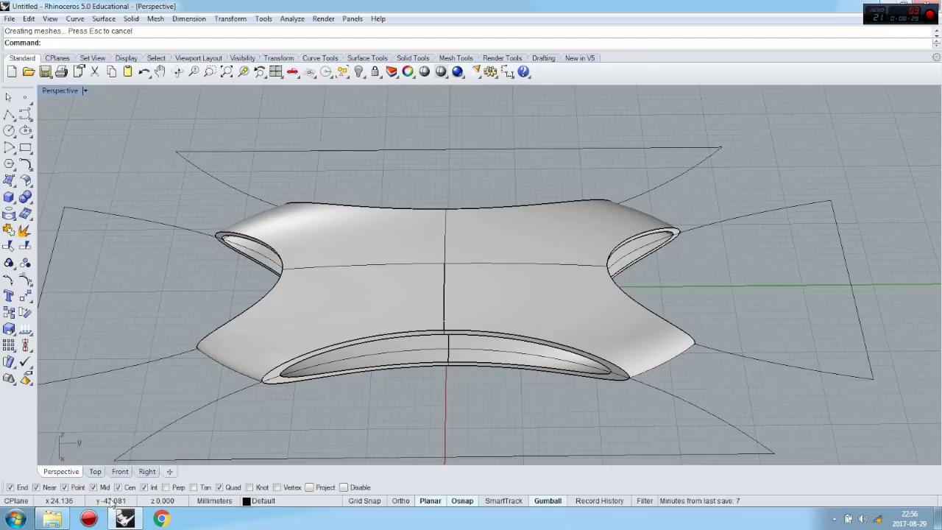
Step: Open the COSIK4 reference render from the TUTORIAL CAPSULE folder, examine the capsule's top recess, and return to the Rhinoceros model
click(52, 519)
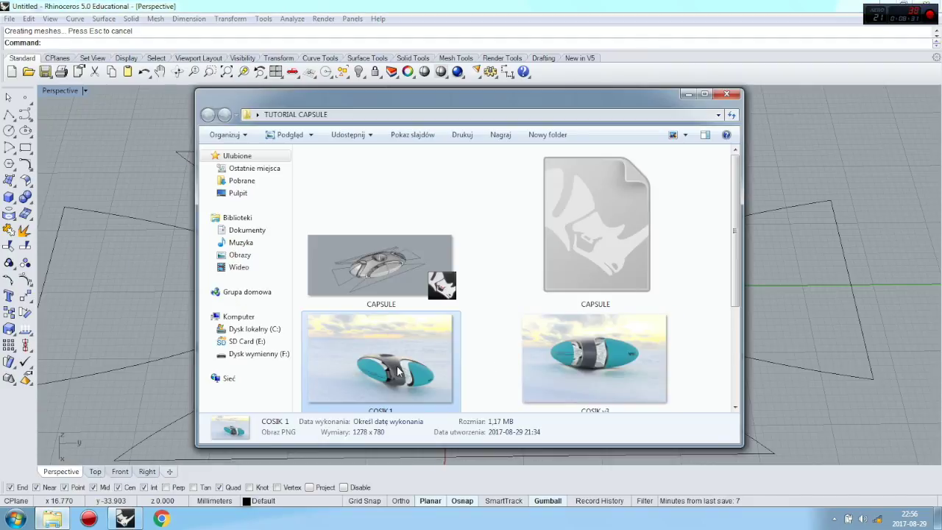
scroll(401, 374, down, 3)
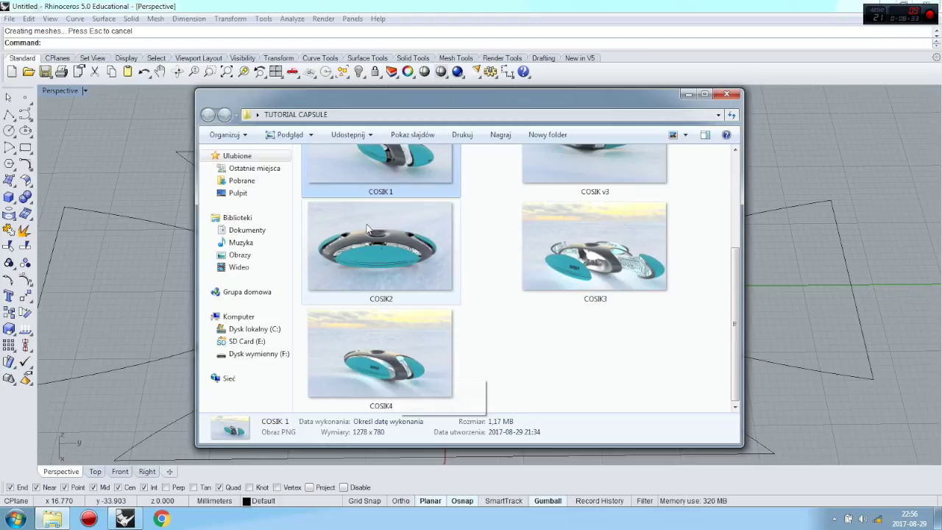
double_click(389, 357)
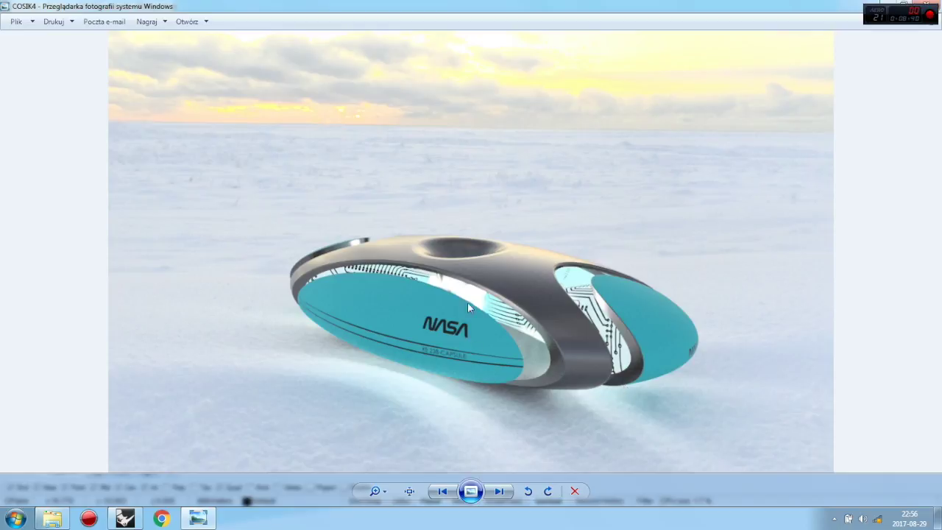
click(926, 6)
click(139, 170)
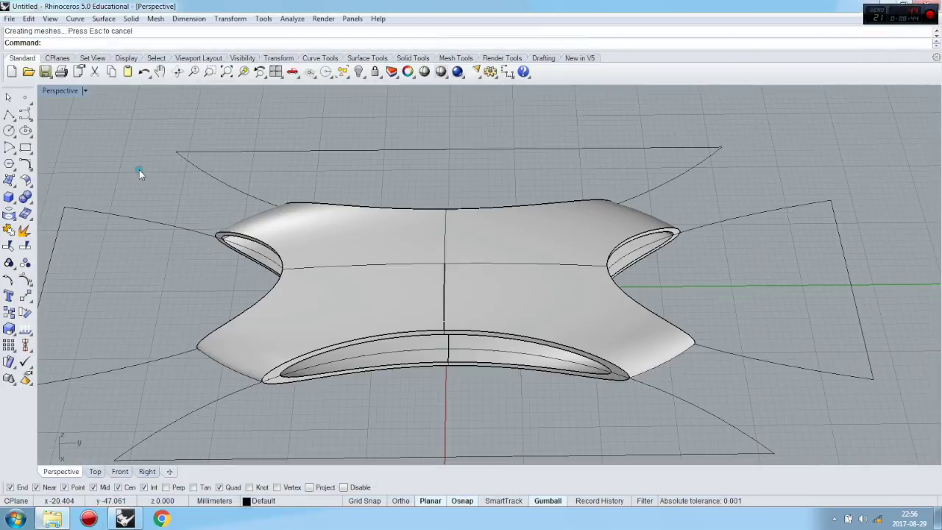
Step: Create a vertical solid cylinder about 10 mm in diameter centred on the origin, rising above the capsule
click(95, 471)
scroll(357, 292, up, 8)
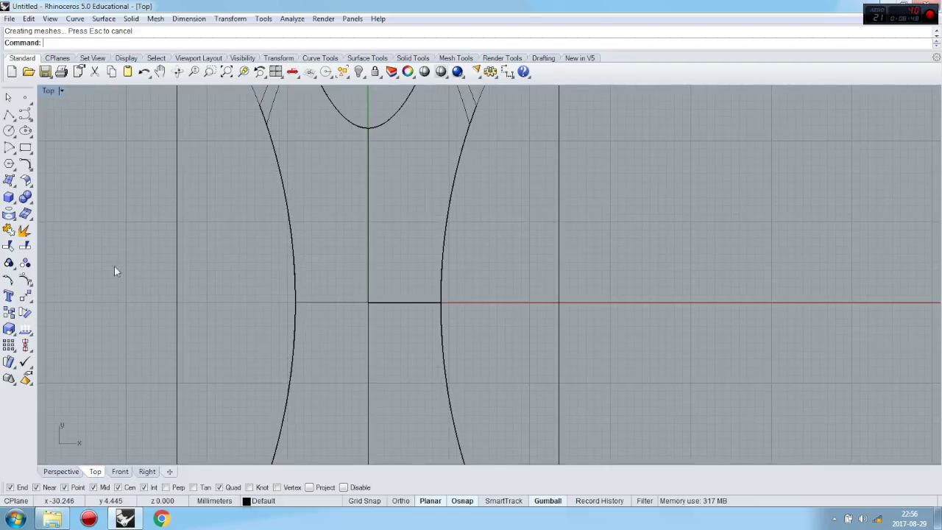
click(14, 206)
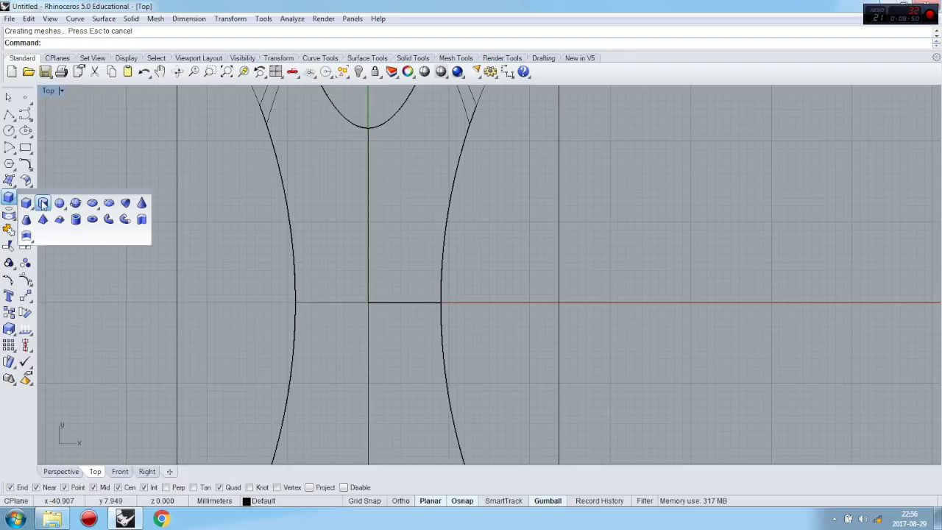
click(42, 203)
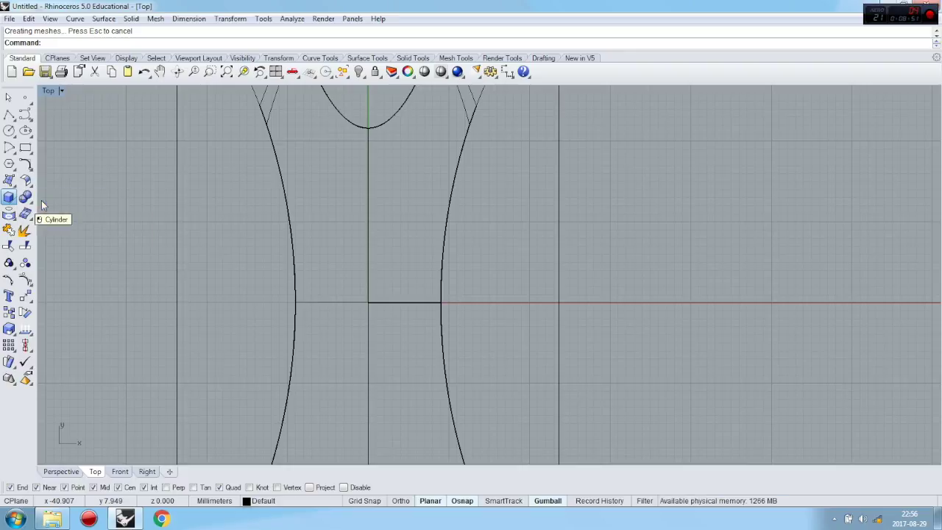
click(367, 301)
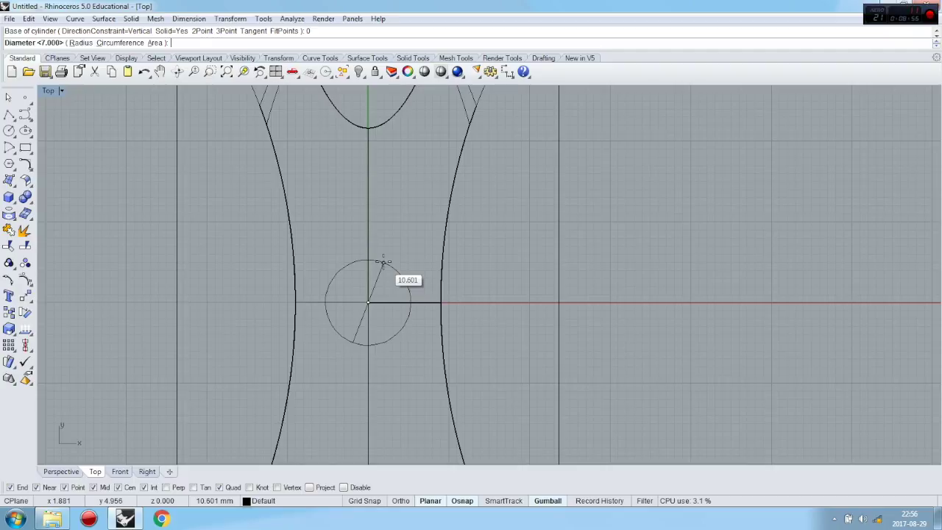
click(380, 259)
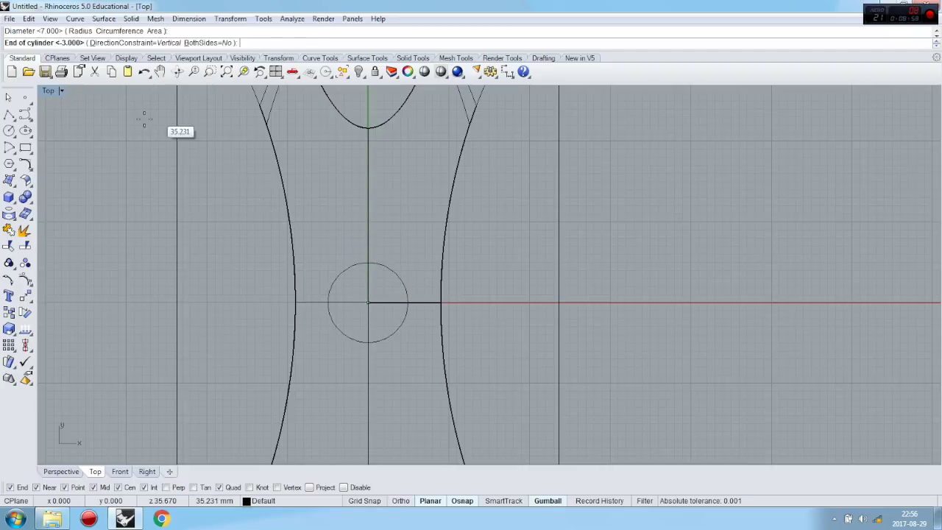
click(61, 471)
right_drag(469, 335, 490, 121)
click(486, 120)
Step: Lower the cylinder along Z until it passes right through the top and underside of the hollow body, and deselect it
click(484, 122)
drag(472, 135, 471, 193)
right_drag(517, 148, 486, 163)
click(478, 373)
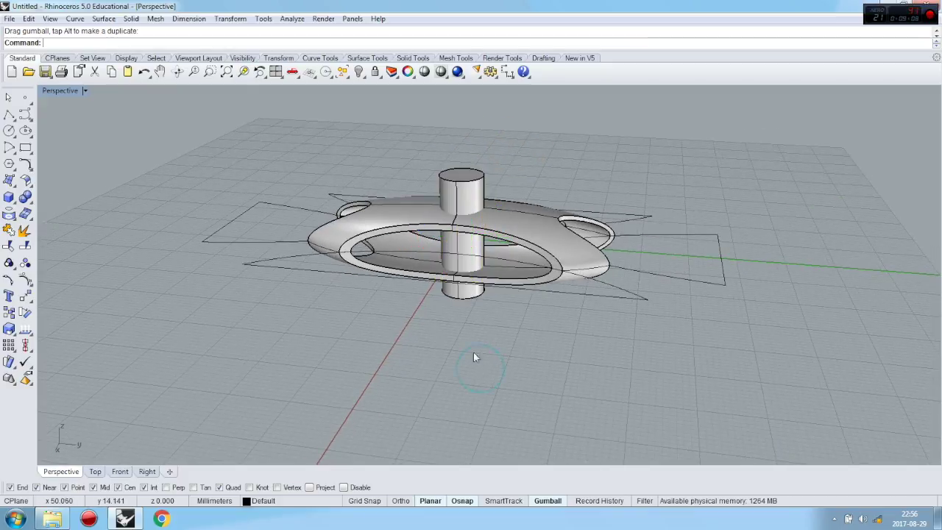
Step: Cut a round hole through the capsule's centre by subtracting the cylinder from the hollow body with a Boolean difference
scroll(455, 190, up, 3)
click(28, 199)
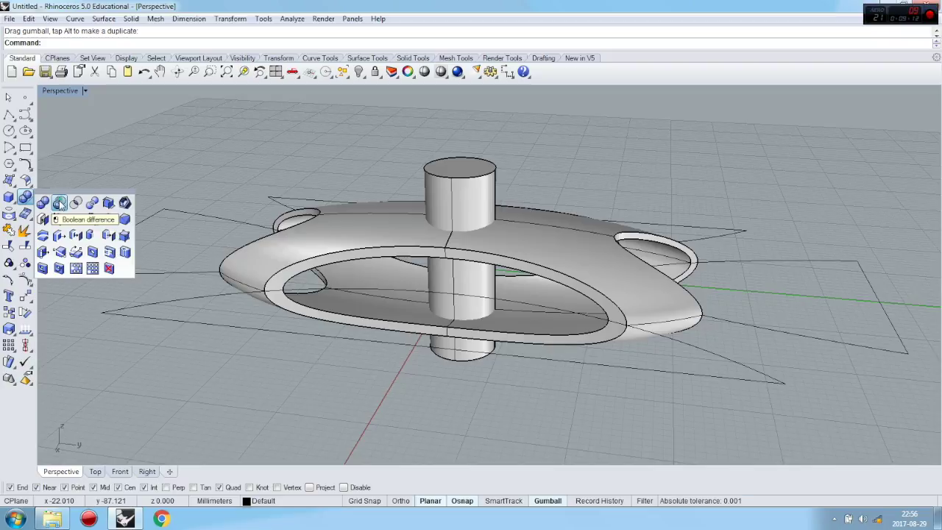
click(59, 202)
click(357, 234)
key(Return)
click(442, 170)
key(Return)
right_drag(419, 140, 454, 196)
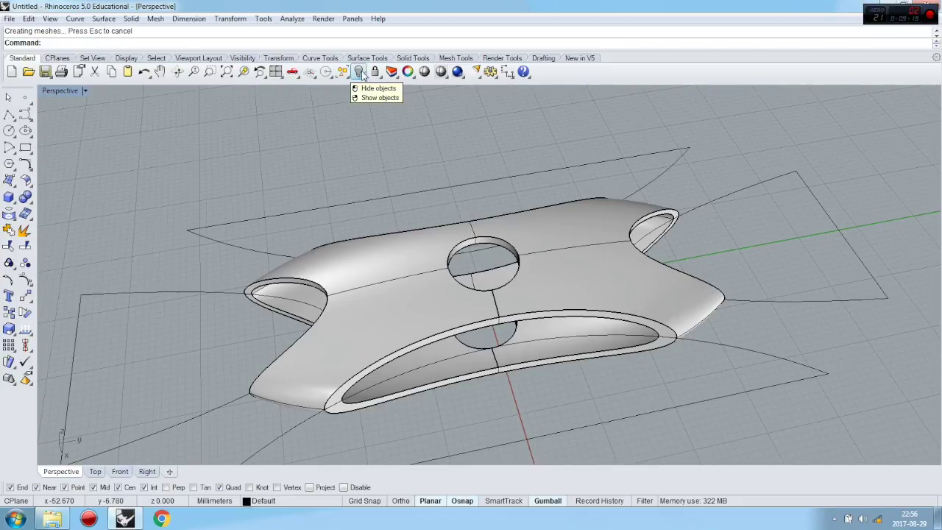
Step: Show the hidden full ellipsoid and check the reference render thumbnails in the TUTORIAL CAPSULE folder
right_click(360, 74)
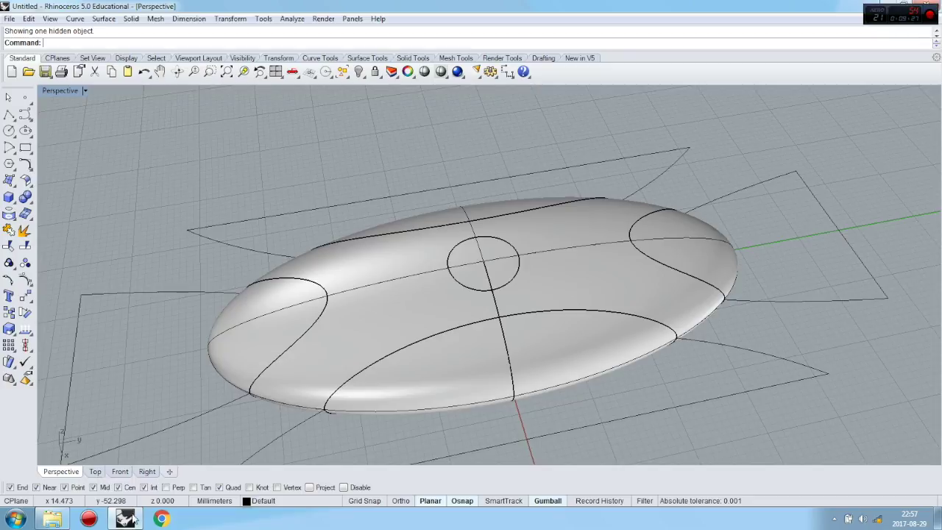
click(56, 520)
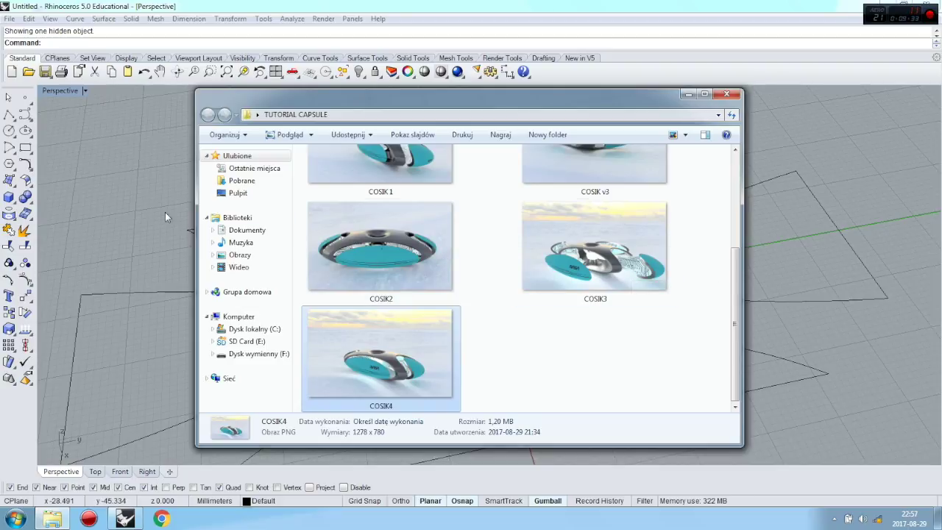
click(114, 203)
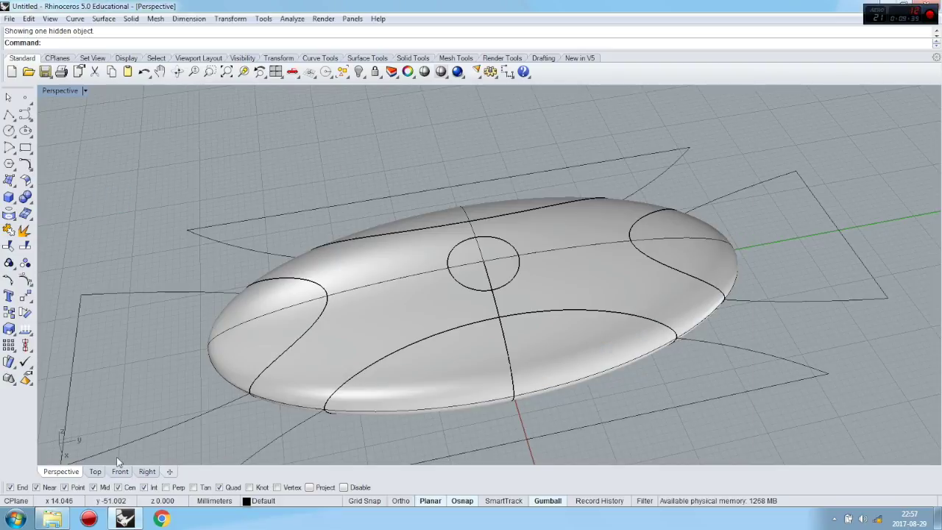
Step: In the Top view, move the cutout curve at the capsule's +Y end slightly outward along Y, and deselect it
click(95, 472)
scroll(305, 323, down, 5)
click(327, 186)
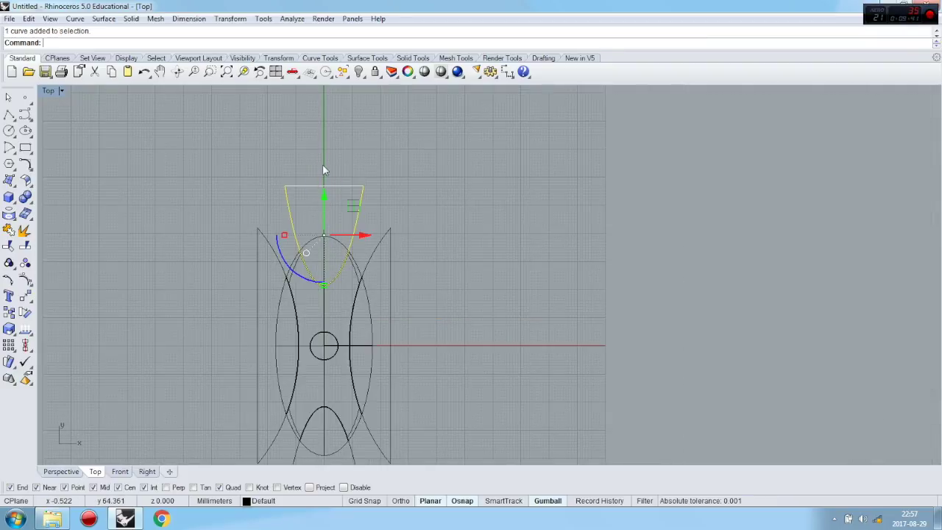
scroll(324, 206, up, 4)
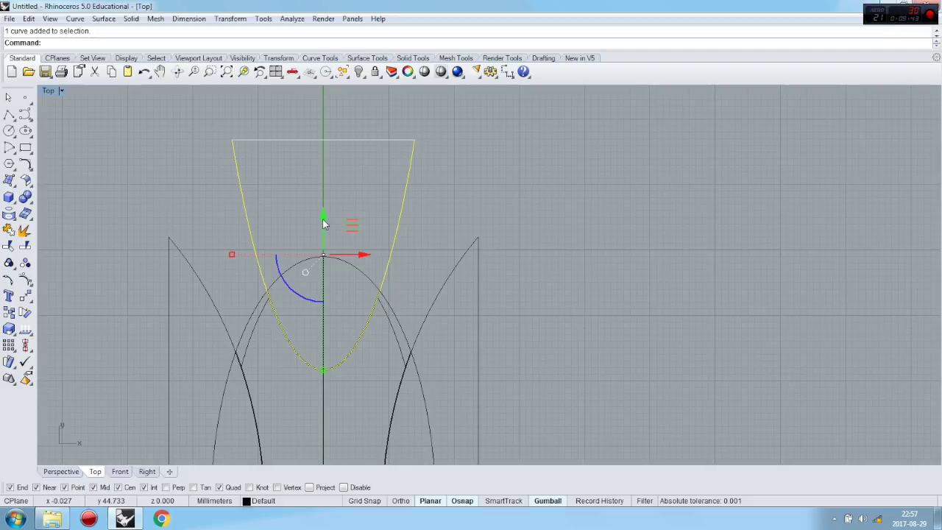
mouse_move(323, 223)
mouse_down()
mouse_move(331, 183)
mouse_move(331, 195)
mouse_up()
click(442, 173)
Step: Move the long cutout curve on the capsule's +X side slightly outward along X
scroll(374, 152, down, 4)
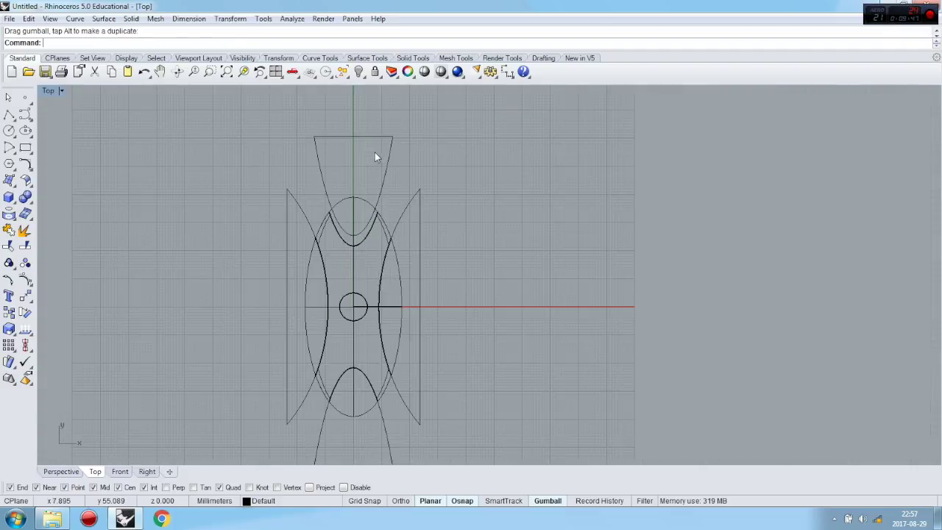
click(396, 218)
scroll(410, 317, up, 3)
drag(432, 301, 443, 302)
Step: Hide the original cutout curves on the capsule's -X side and -Y end
click(245, 155)
scroll(245, 155, down, 2)
shift+click(271, 416)
click(359, 72)
Step: Mirror a copy of the moved +X side curve across the Y axis, starting the mirror plane at 0
click(384, 147)
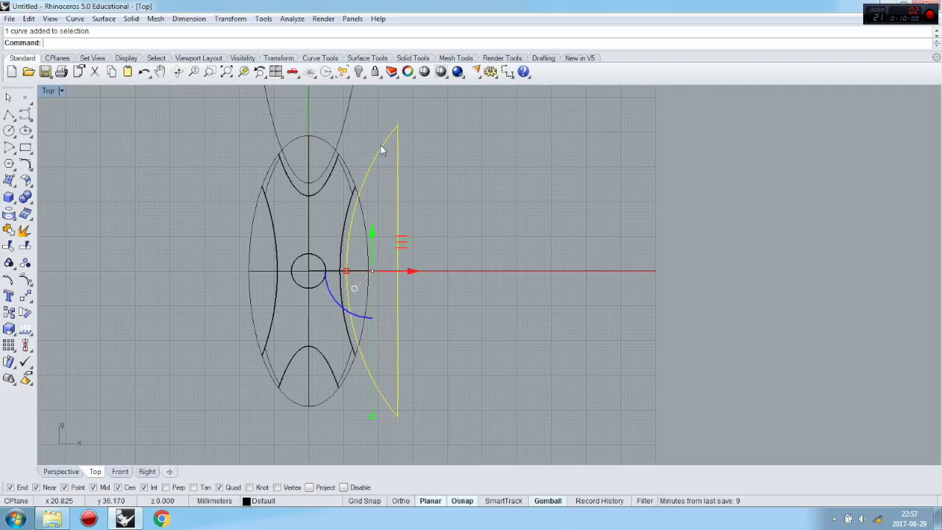
text(rror)
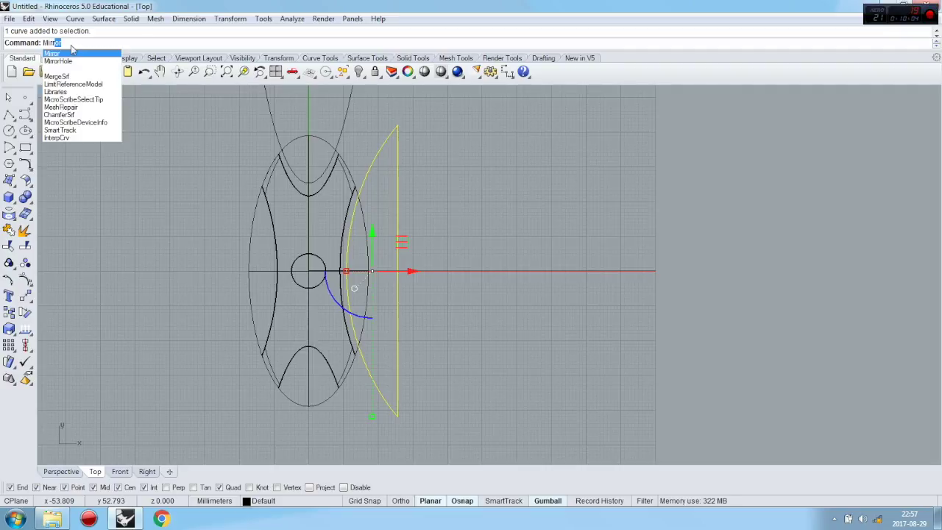
click(29, 302)
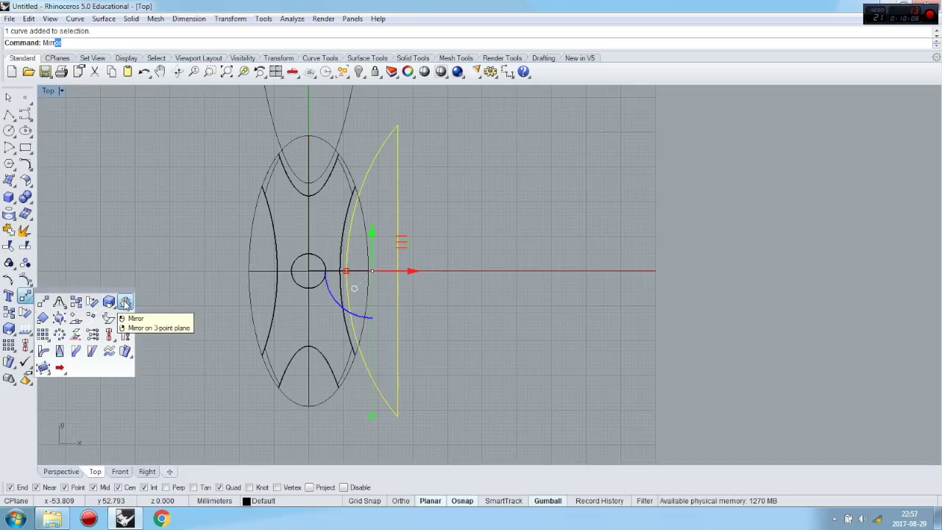
click(86, 147)
key(Return)
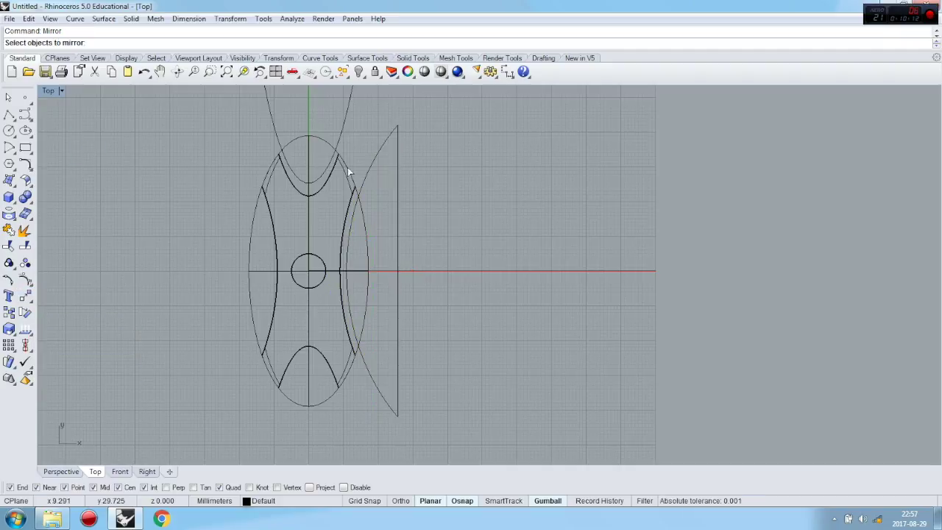
click(372, 172)
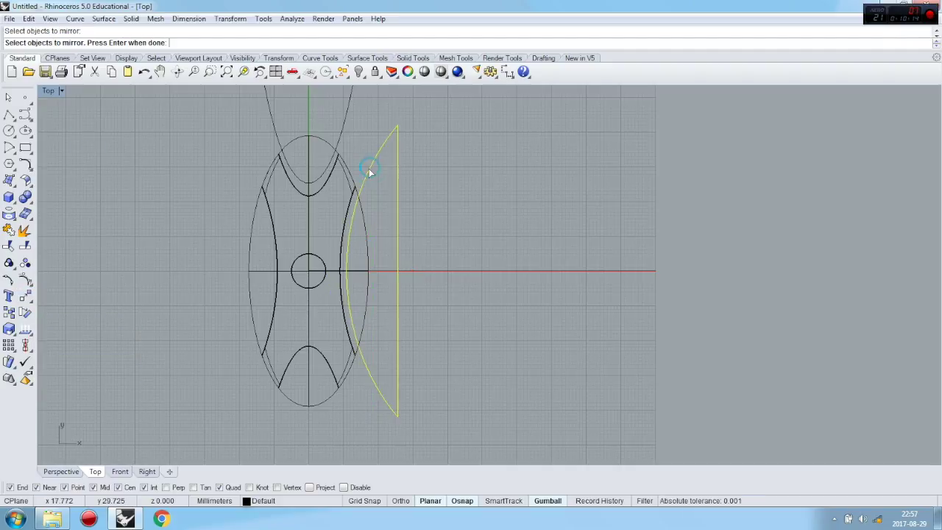
key(Return)
text(0)
key(Return)
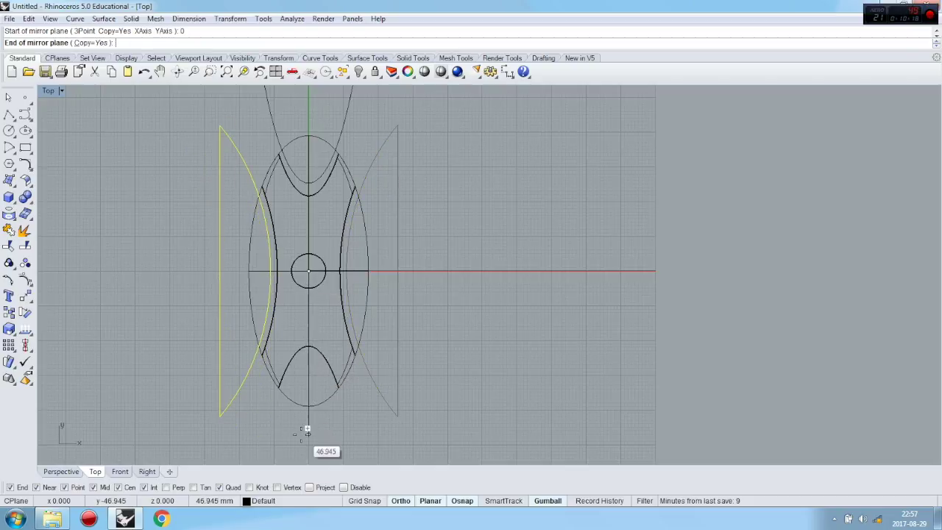
click(307, 433)
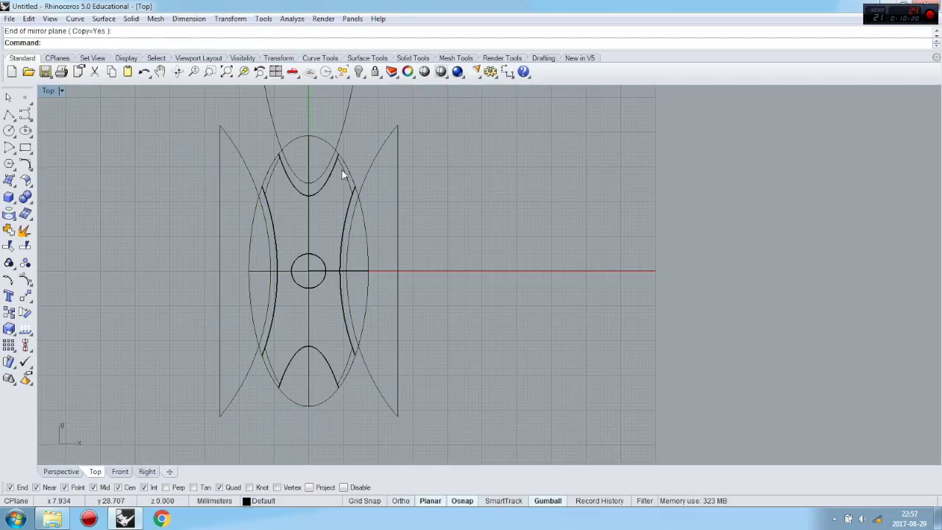
Step: Mirror a copy of the moved +Y end curve across the X axis, starting the mirror plane at 0
click(343, 122)
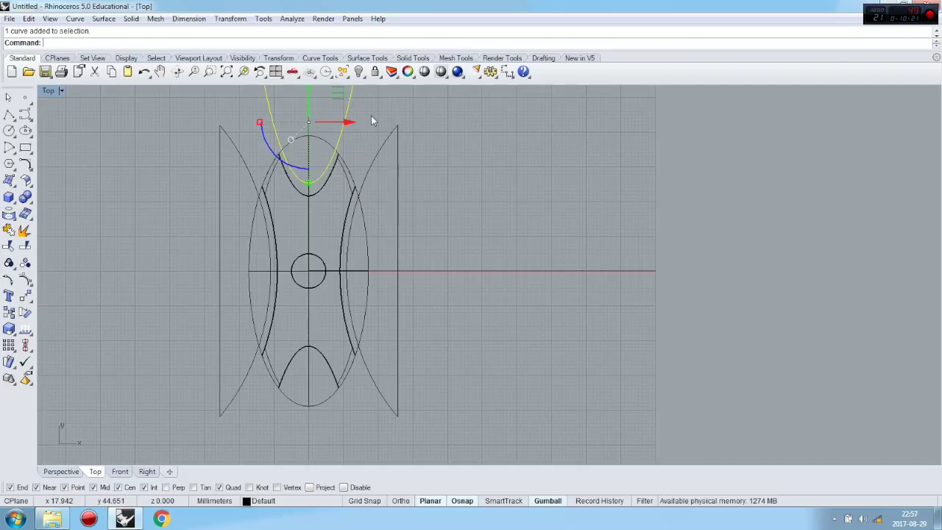
right_click(371, 120)
text(0)
key(Return)
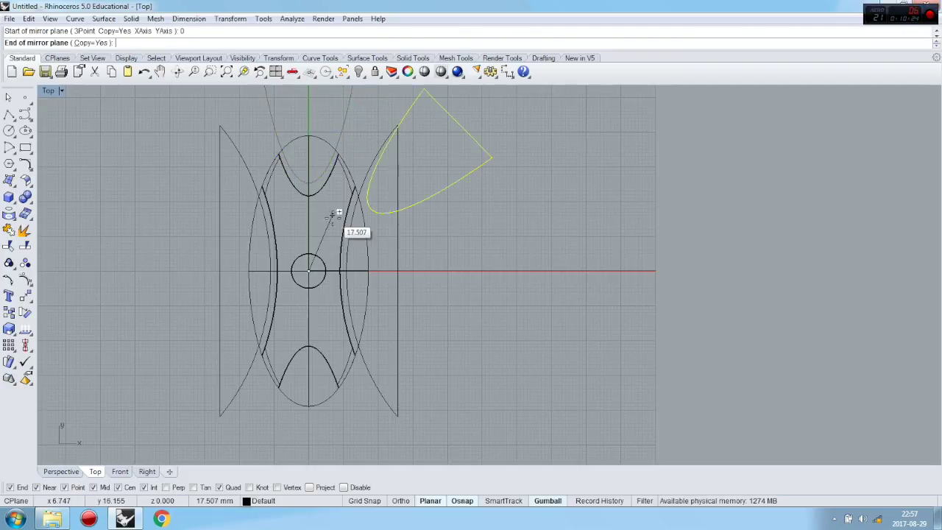
key(F8)
click(485, 270)
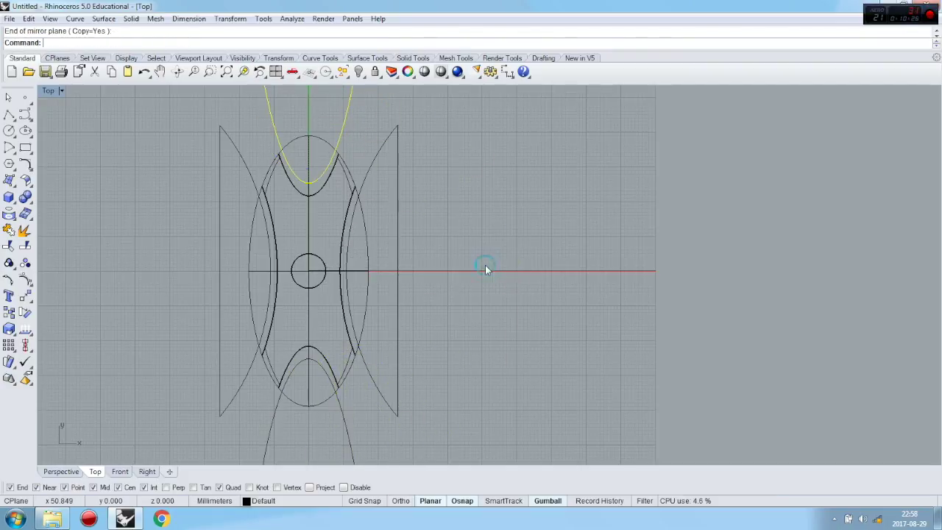
Step: Extrude the four offset cutout curves together to both sides as closed solids taller than the ellipsoid, and deselect them
click(68, 471)
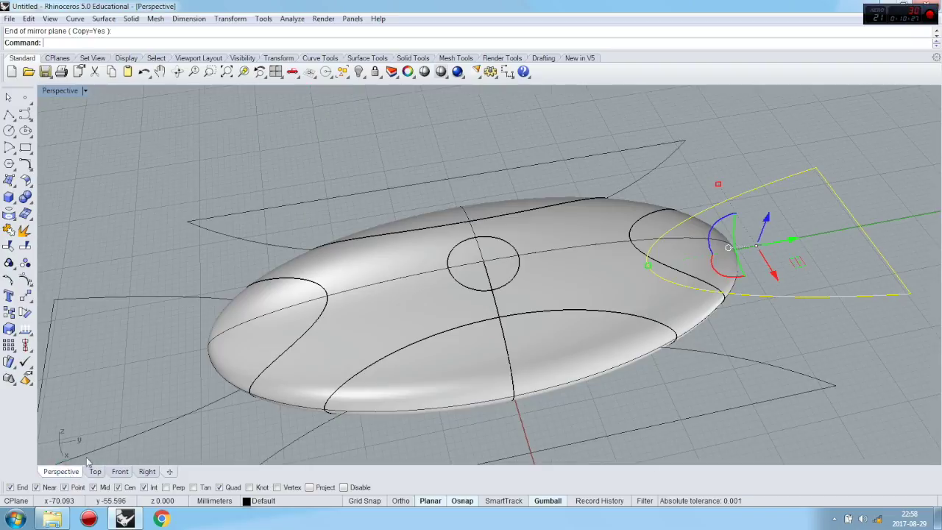
click(400, 147)
scroll(412, 149, down, 4)
right_drag(608, 156, 607, 191)
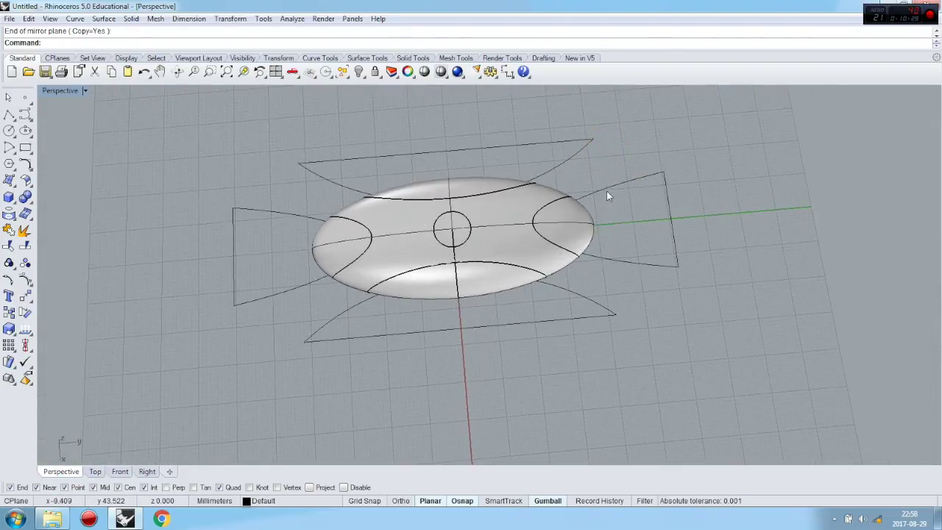
click(609, 184)
shift+click(286, 214)
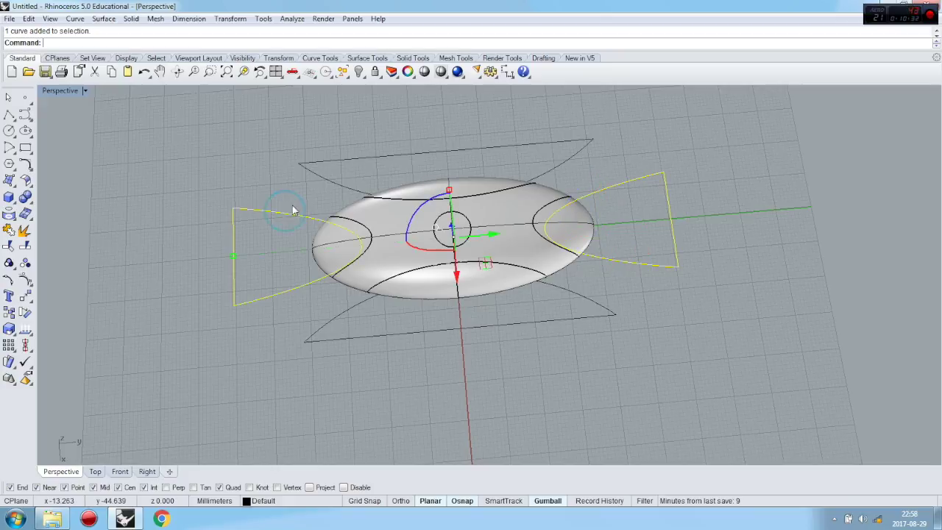
shift+click(337, 184)
shift+click(396, 337)
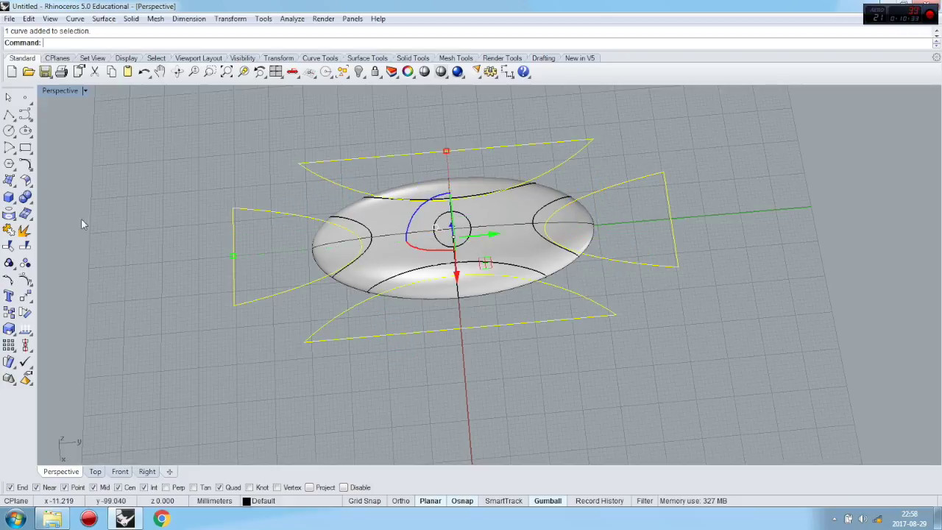
click(9, 197)
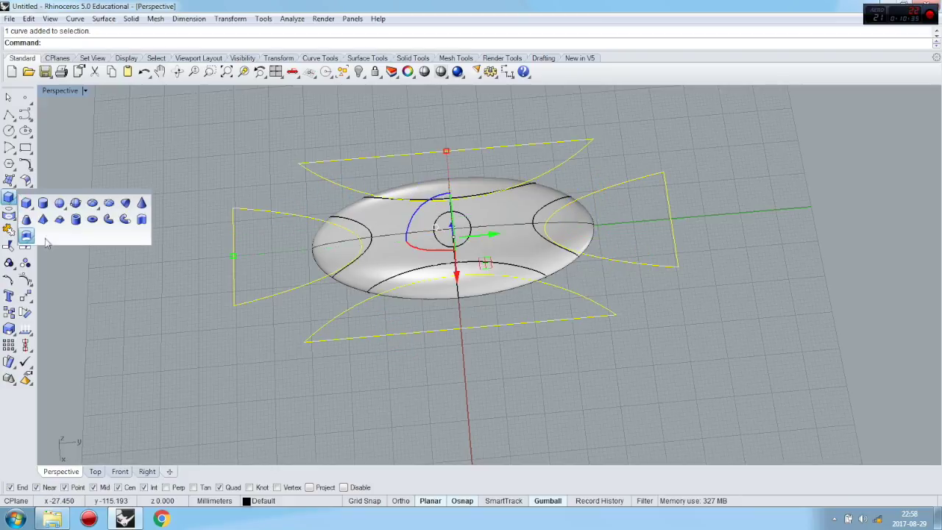
click(142, 219)
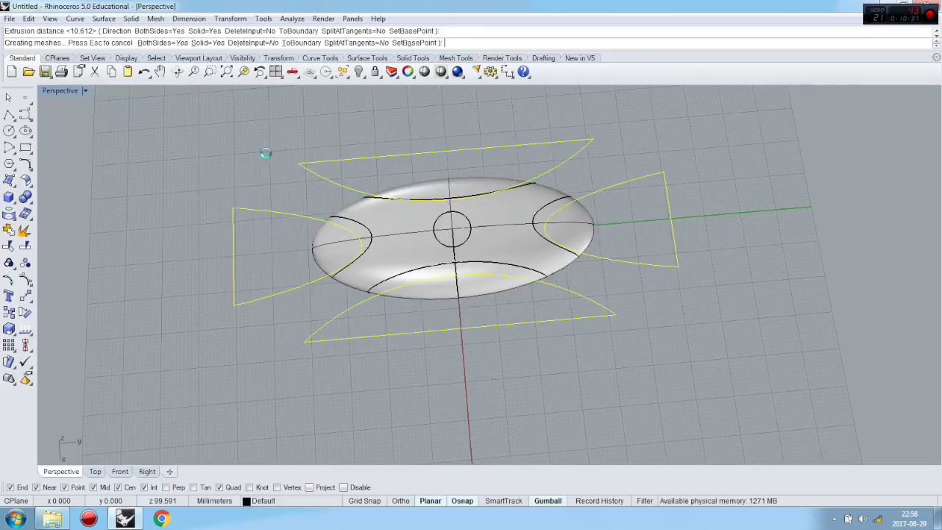
click(357, 334)
right_drag(358, 334, 433, 287)
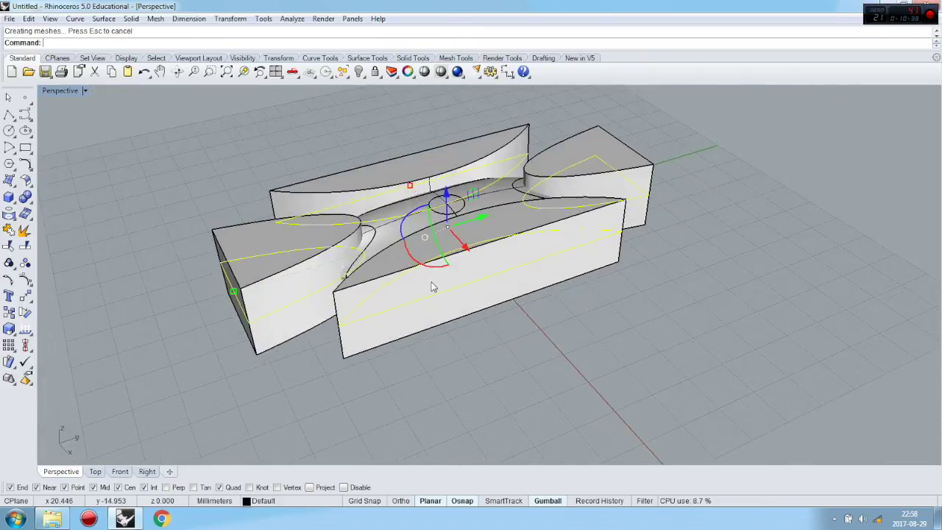
click(412, 367)
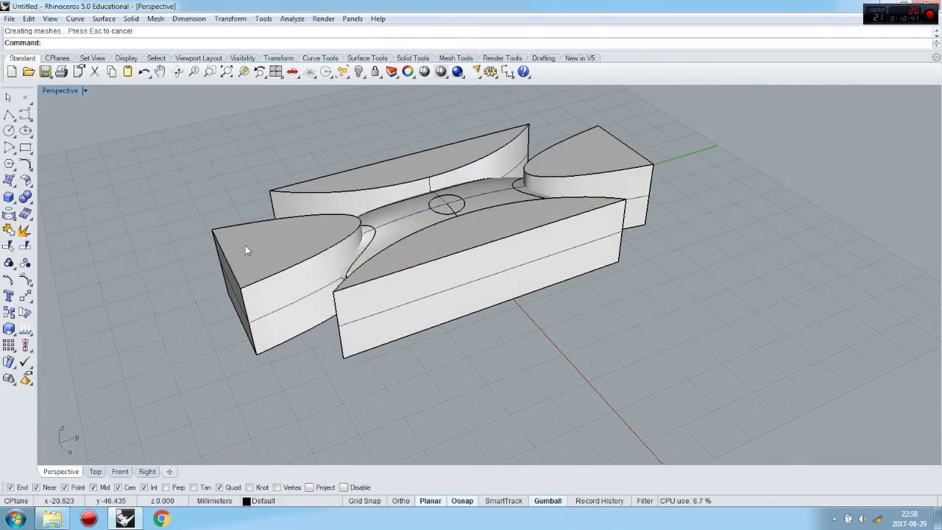
Step: Boolean-intersect the full ellipsoid with the four extruded side and end solids to produce separate panels
click(32, 188)
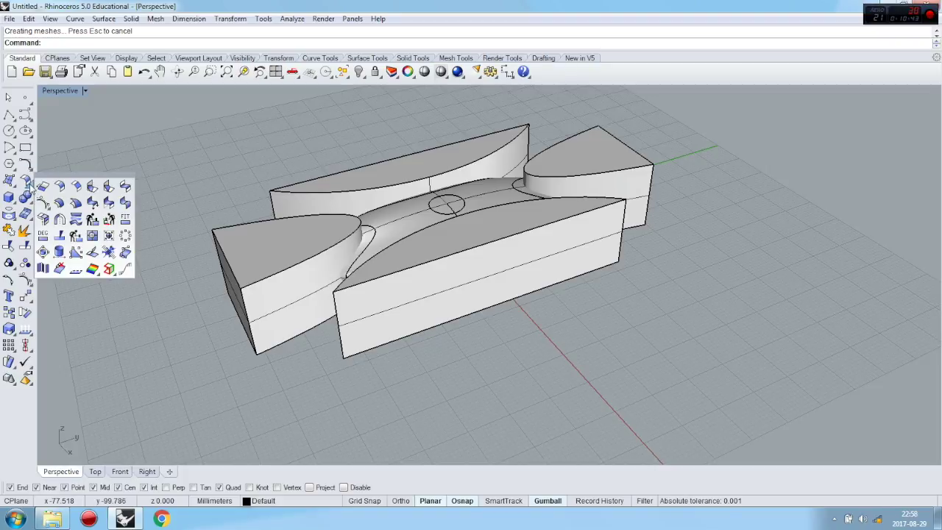
click(25, 198)
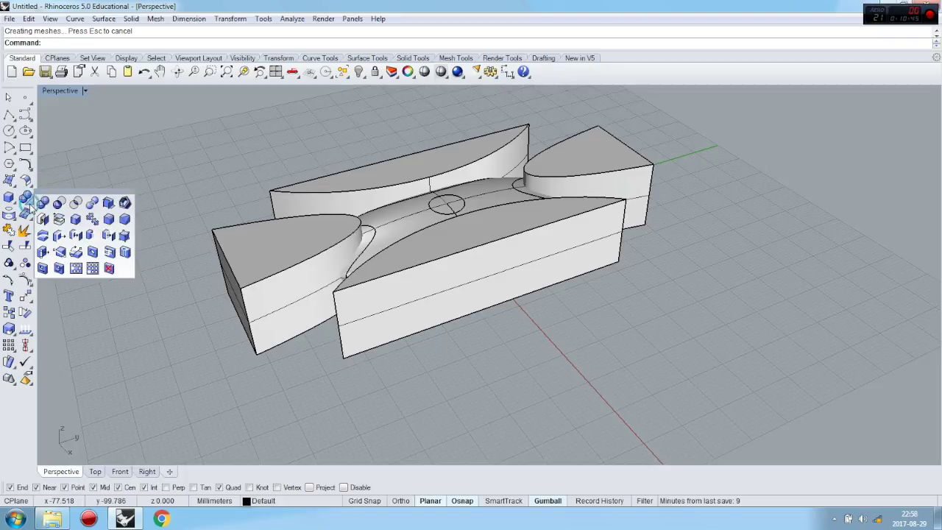
click(75, 204)
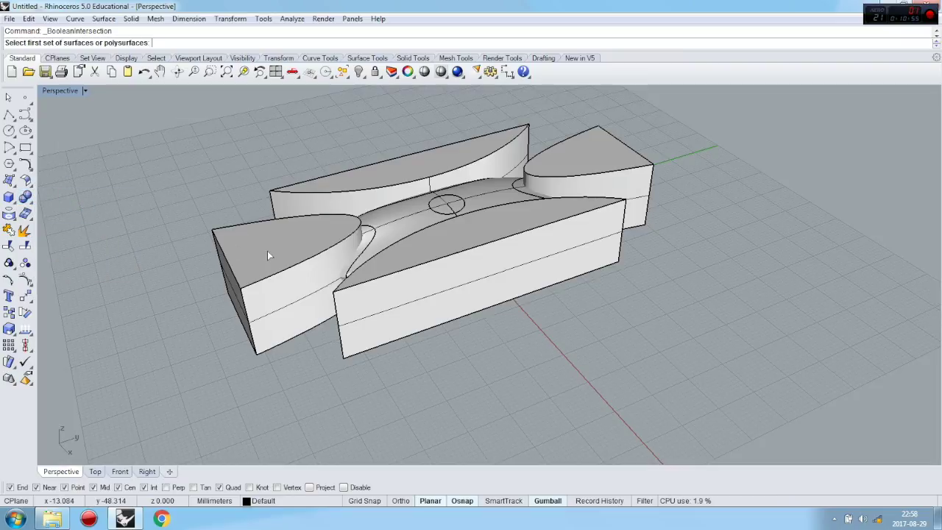
click(367, 233)
key(Return)
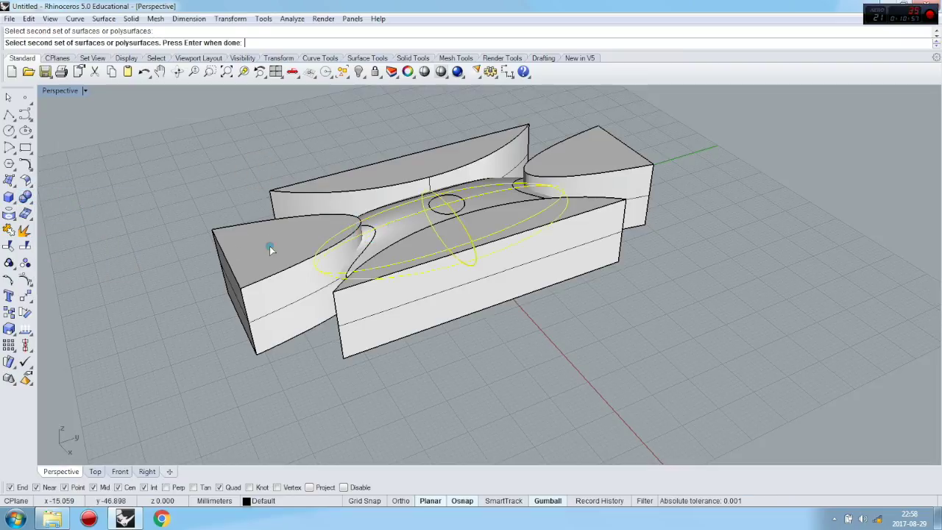
click(268, 247)
click(353, 179)
click(610, 168)
right_click(640, 278)
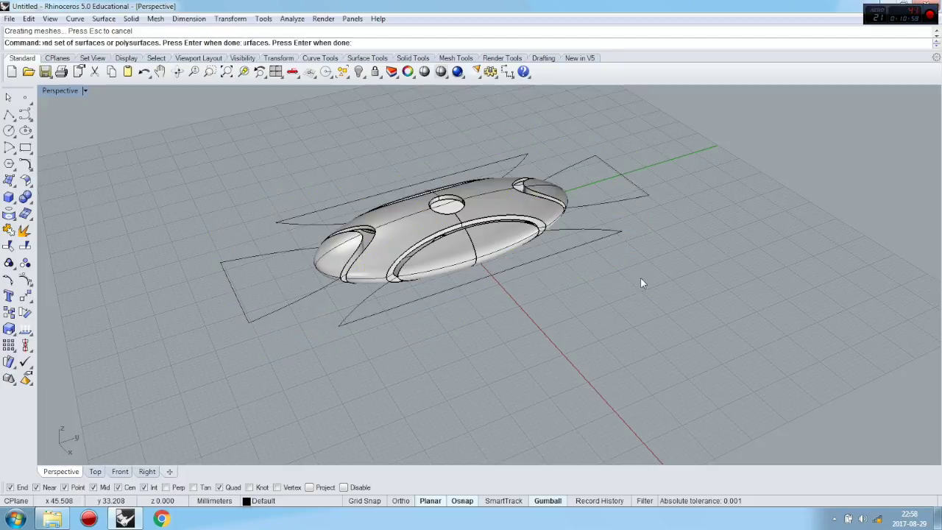
Step: Undo the Boolean intersection, copy the full ellipsoid to the clipboard, redo the intersection and paste the ellipsoid in place
right_drag(591, 362, 574, 320)
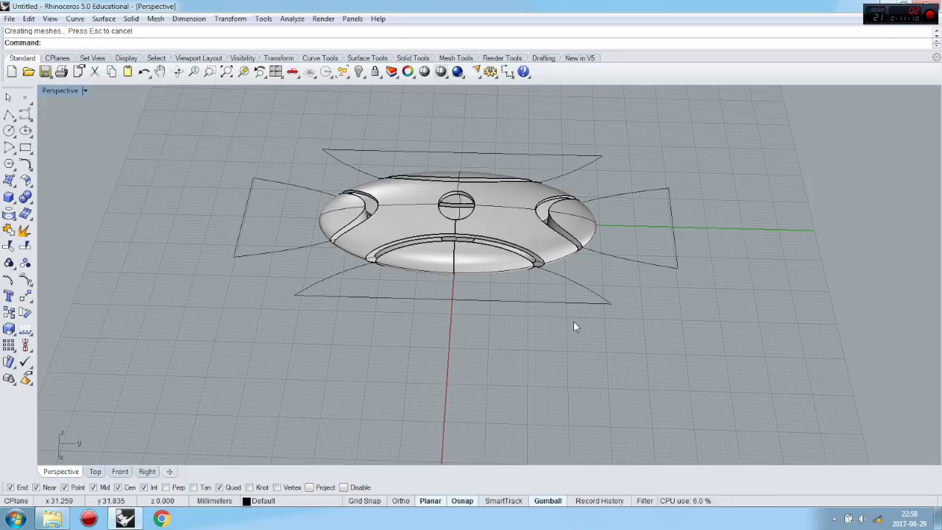
scroll(414, 262, up, 8)
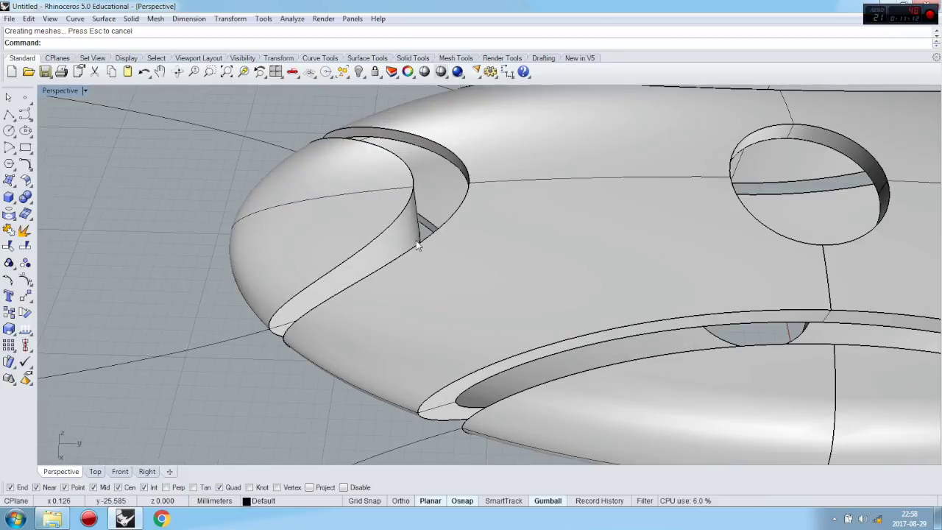
scroll(416, 246, down, 3)
scroll(274, 322, down, 6)
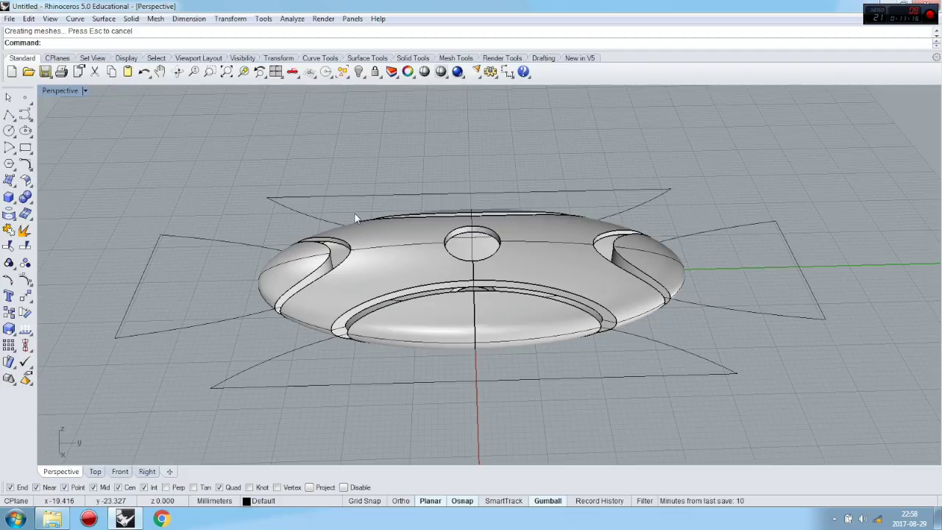
key(ctrl+z)
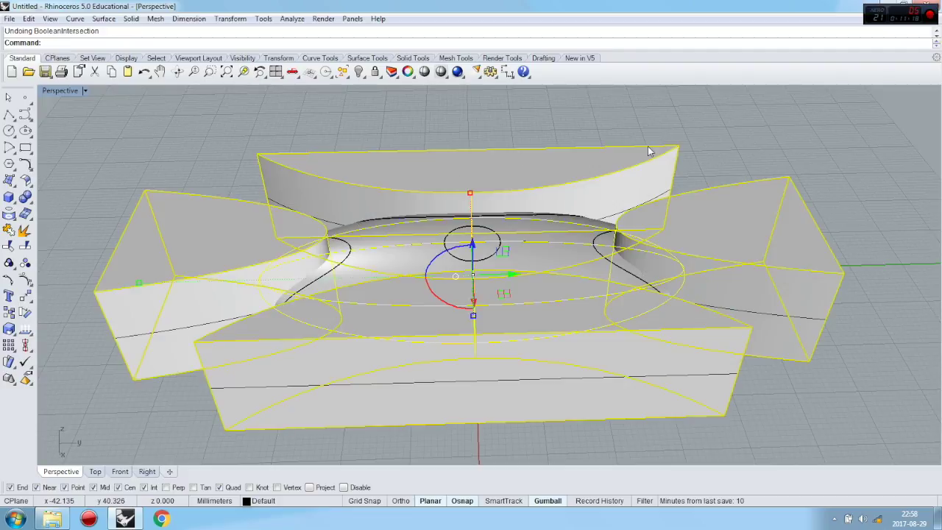
click(216, 160)
click(342, 251)
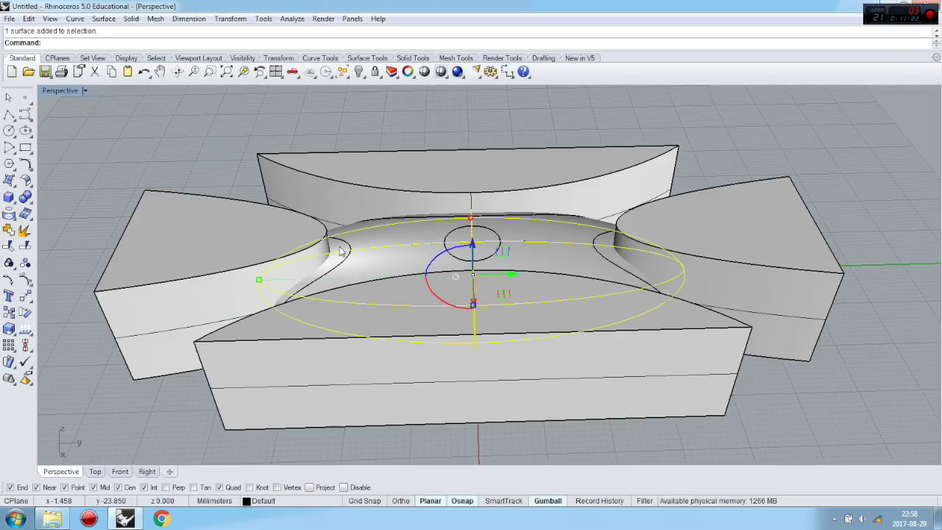
key(ctrl+c)
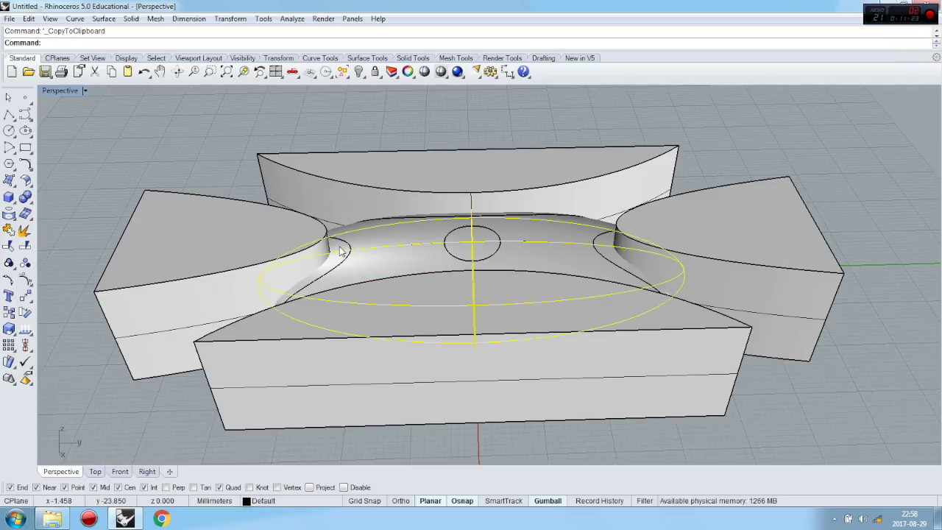
key(ctrl+y)
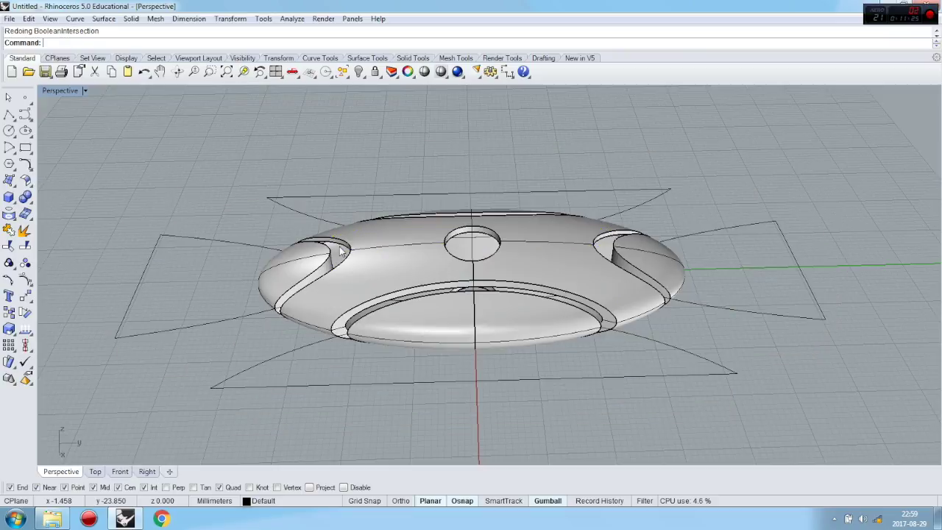
key(ctrl+v)
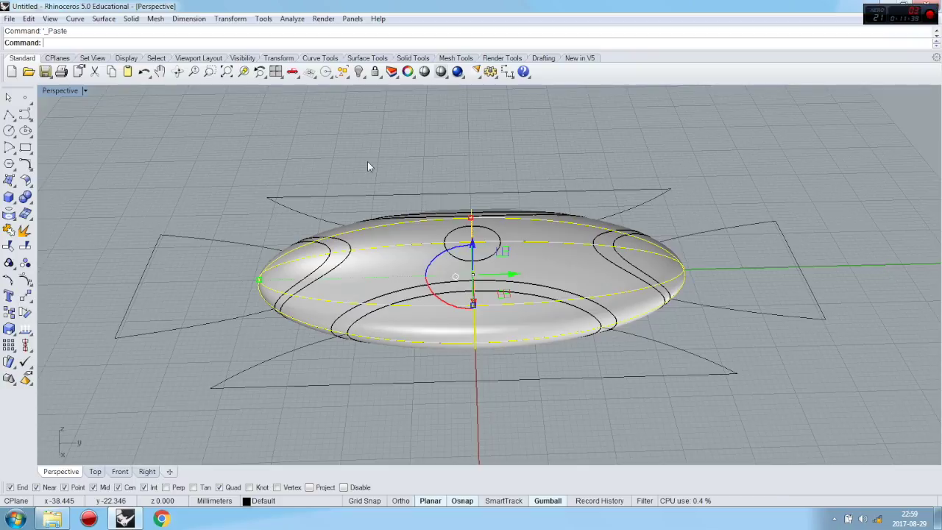
Step: Scale the pasted ellipsoid down slightly about its centre so it lies just inside the shell and panels, and deselect it
right_drag(361, 174, 358, 276)
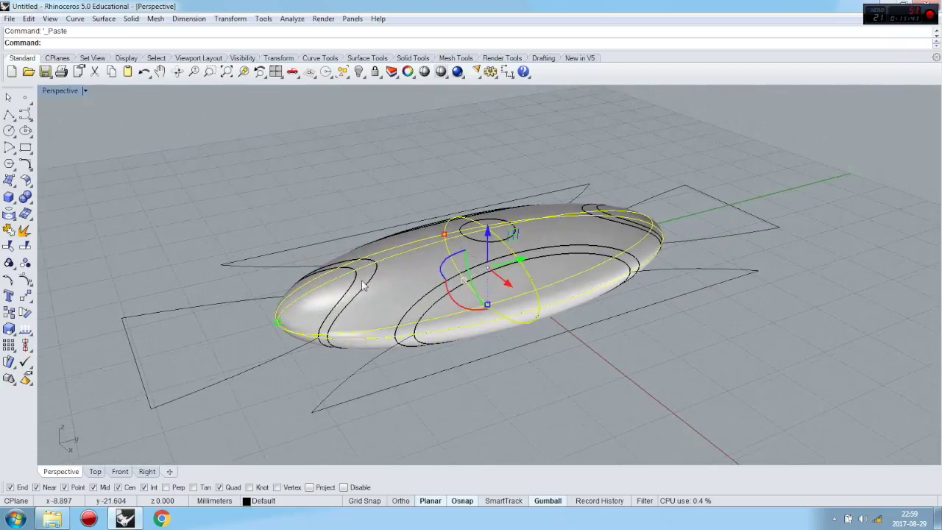
scroll(457, 345, up, 5)
drag(505, 285, 506, 271)
right_drag(506, 271, 381, 204)
drag(385, 204, 392, 205)
click(744, 292)
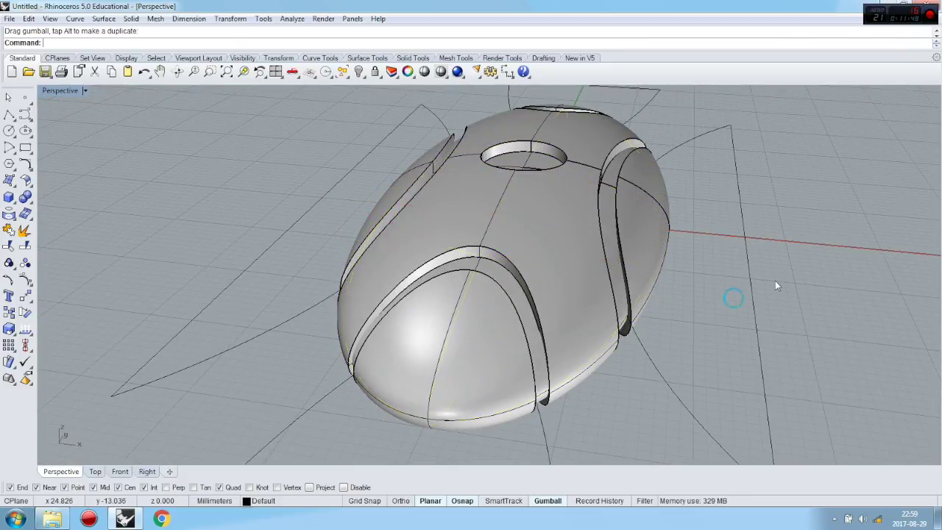
scroll(816, 166, up, 3)
right_drag(816, 166, 648, 192)
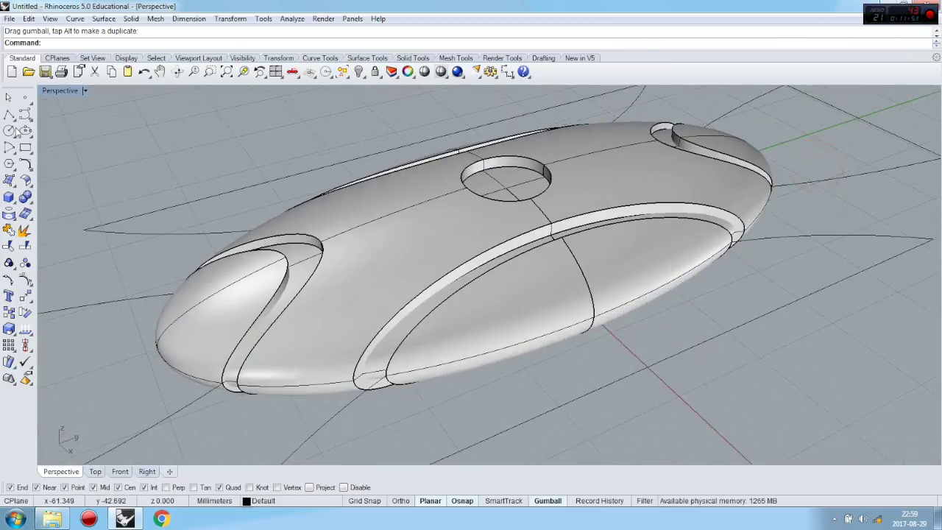
Step: Boolean-subtract the scaled-down inner ellipsoid from all four side and end panels to hollow them
click(29, 205)
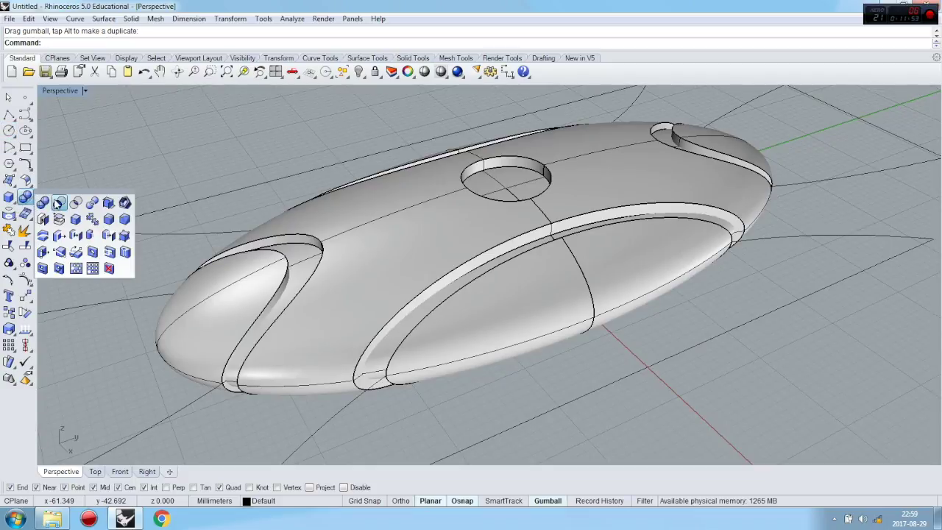
click(58, 203)
right_drag(194, 183, 315, 394)
click(386, 212)
click(314, 394)
click(589, 289)
click(673, 107)
key(Return)
click(365, 359)
key(Return)
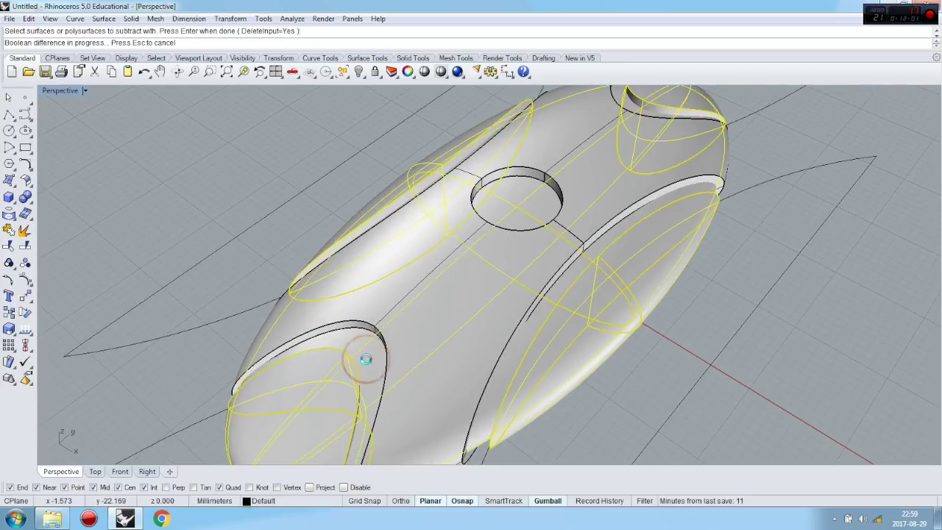
Step: Temporarily hide the selected part to inspect the hollowed panels, and show all hidden objects again
right_drag(610, 335, 536, 288)
click(378, 204)
click(359, 72)
right_drag(397, 171, 405, 292)
right_click(358, 71)
right_drag(353, 137, 449, 202)
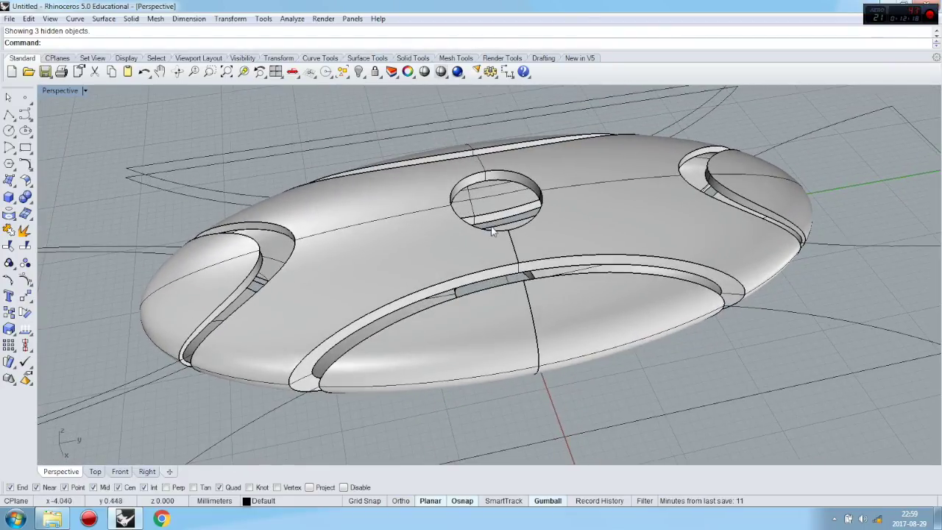
Step: Isolate the cut shell by hiding everything else, and explode it into separate surfaces
click(398, 254)
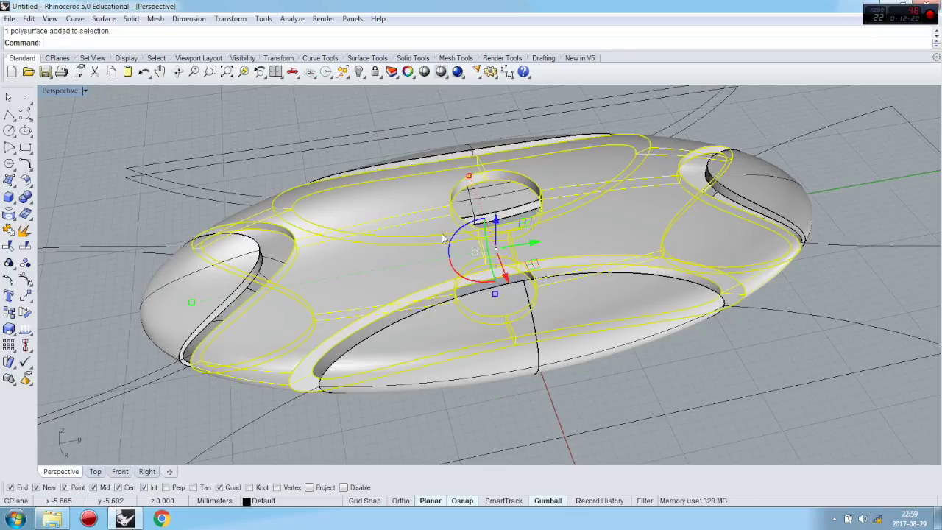
click(365, 76)
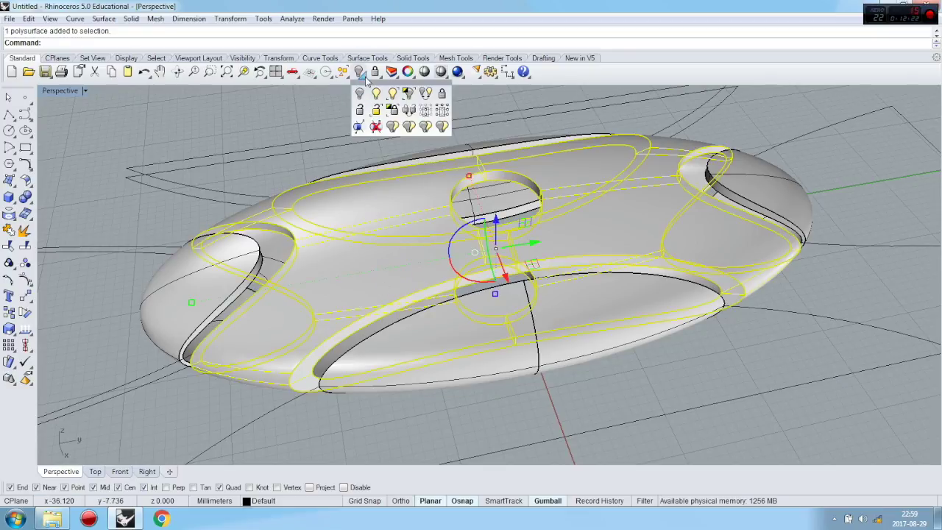
click(408, 95)
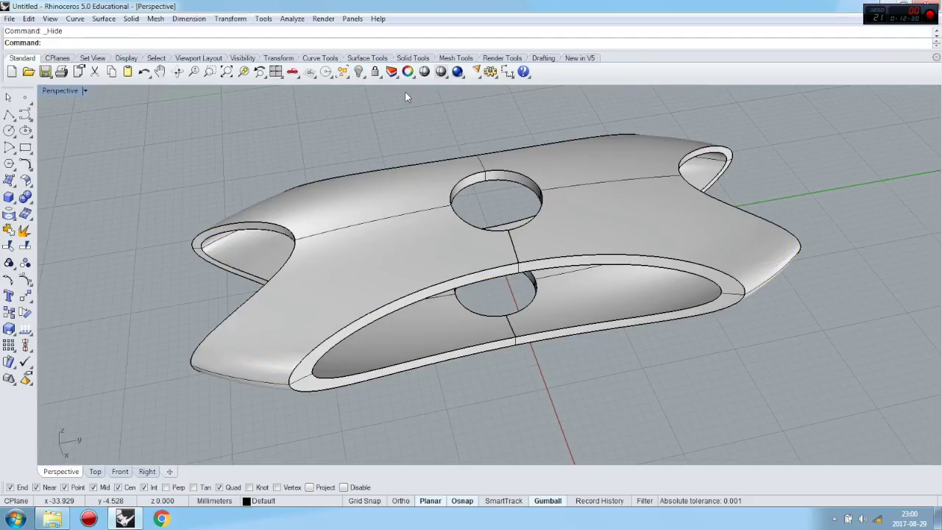
right_drag(476, 277, 482, 365)
click(390, 244)
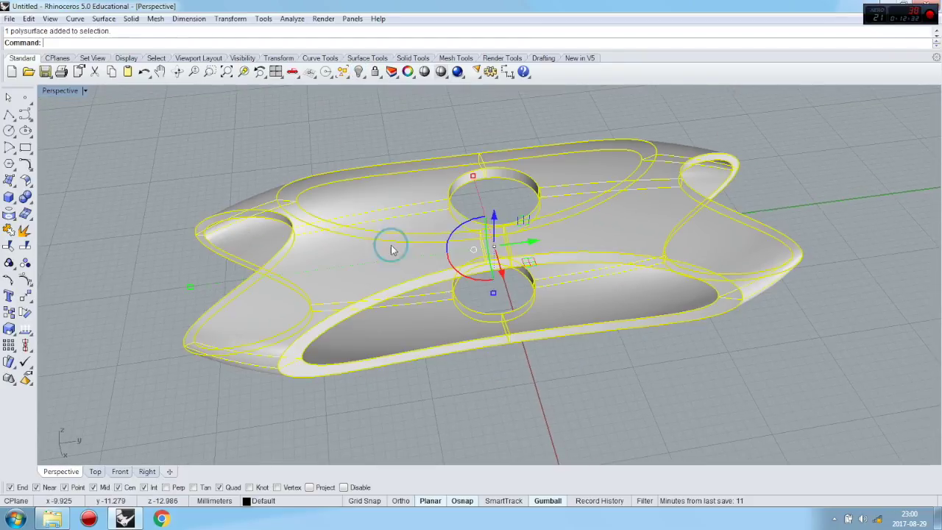
click(24, 231)
key(Escape)
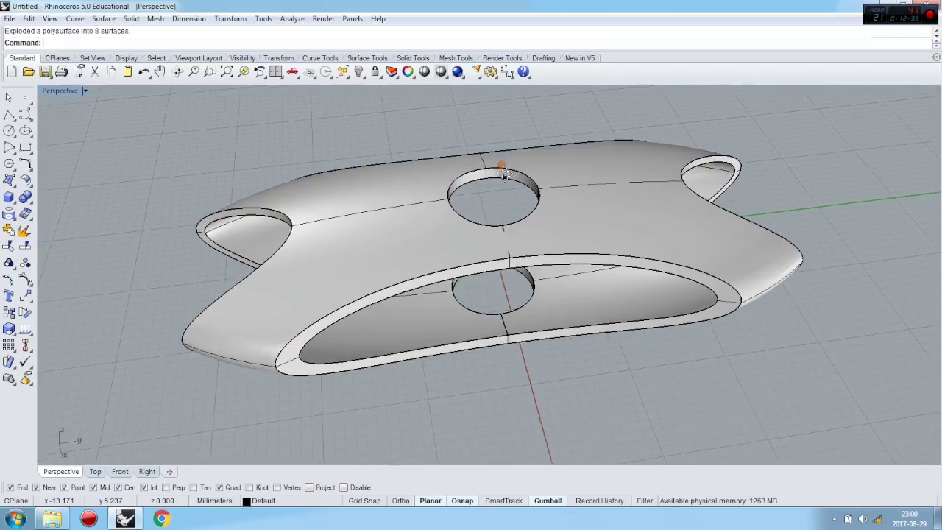
Step: Delete the wall surface of the central hole's upper opening
right_drag(505, 175, 483, 167)
scroll(457, 177, up, 4)
scroll(433, 183, down, 5)
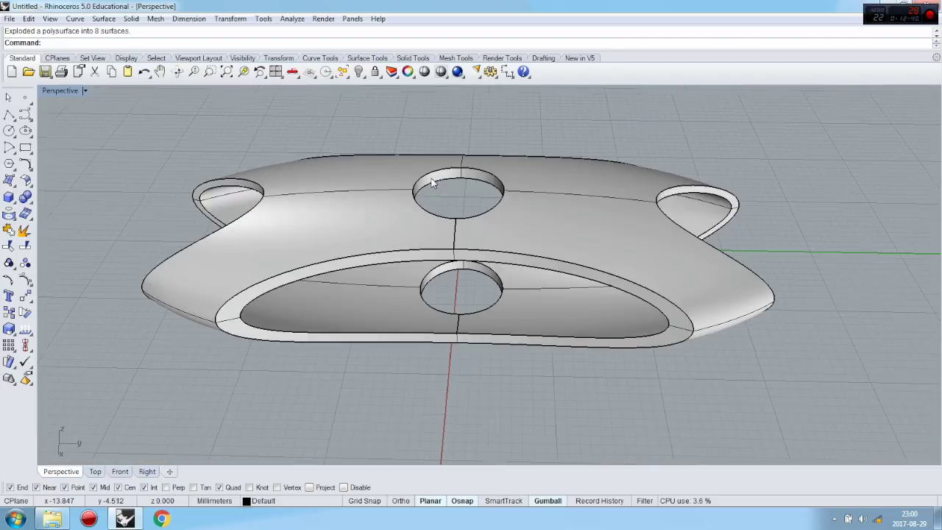
click(515, 188)
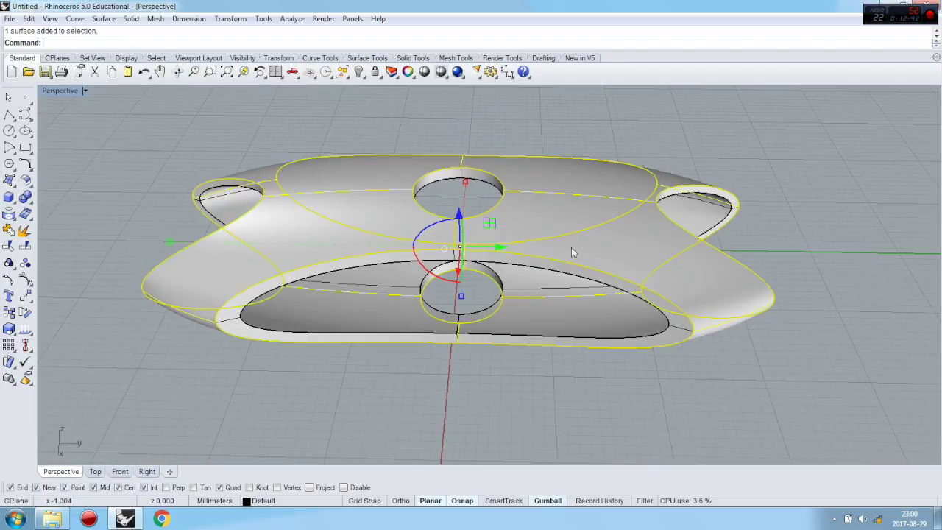
key(Escape)
scroll(439, 183, up, 5)
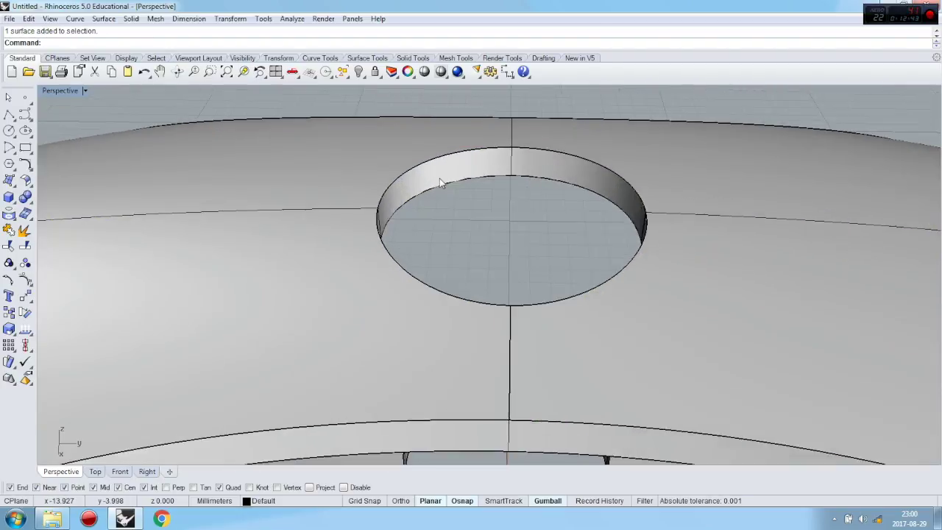
scroll(441, 179, down, 2)
click(444, 174)
key(Delete)
scroll(451, 148, down, 5)
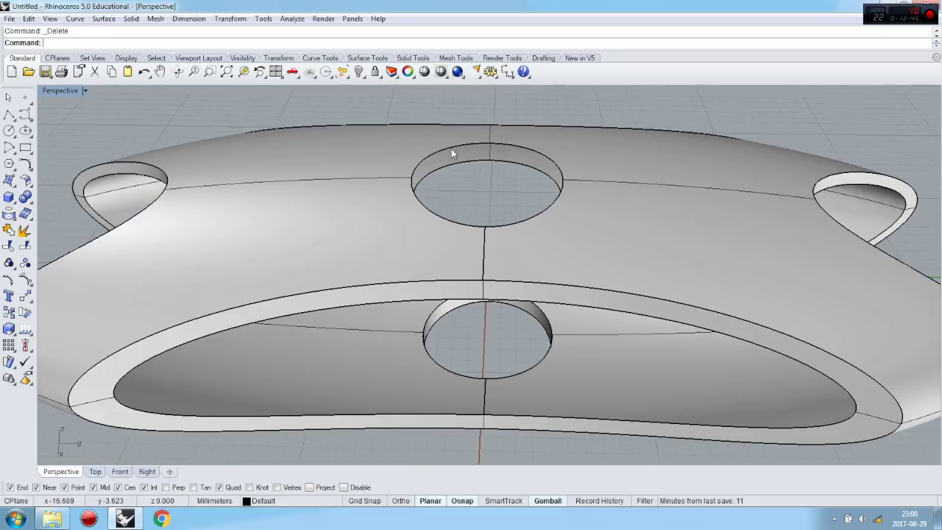
Step: Delete the wall surface of the central hole's lower opening
scroll(460, 287, up, 2)
click(465, 296)
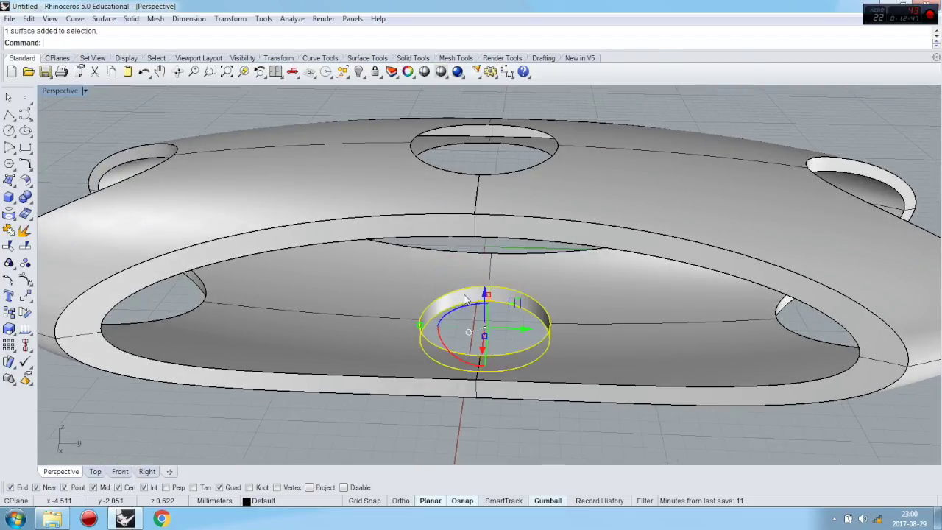
key(Delete)
right_drag(464, 296, 477, 294)
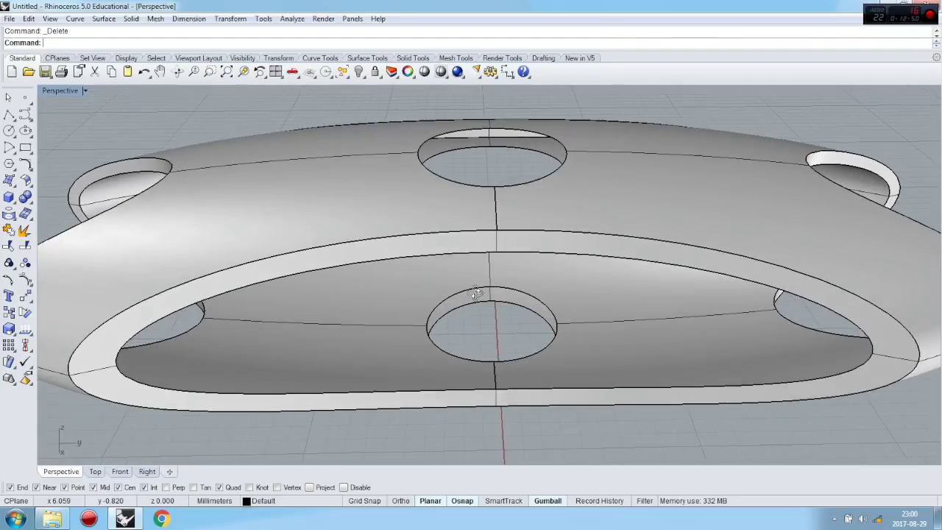
Step: Set up a surface blend between the inner shell's edges at the central hole's upper and lower openings
click(31, 184)
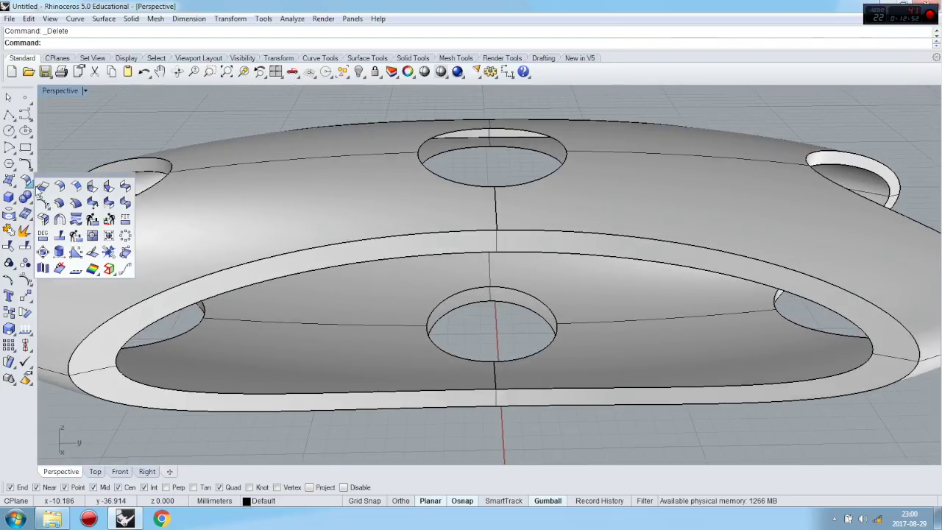
click(125, 187)
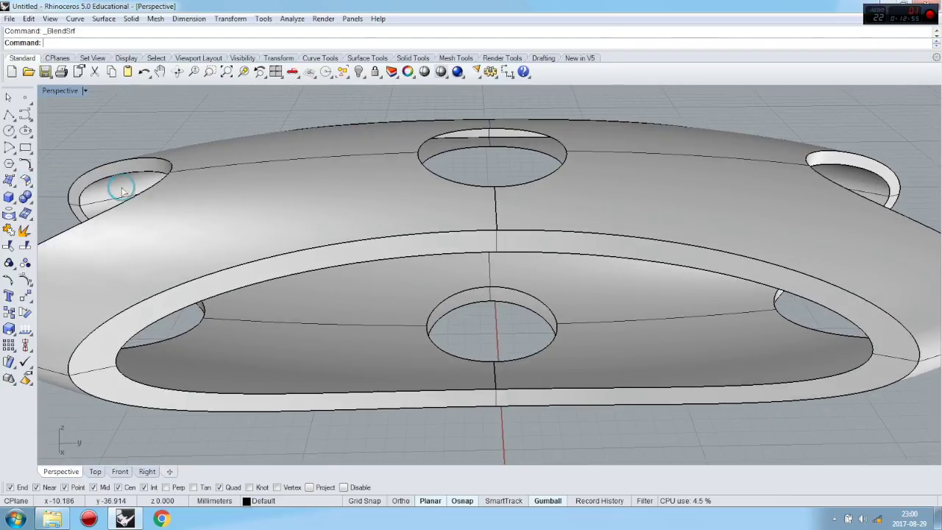
mouse_move(424, 150)
right_down()
mouse_move(437, 193)
mouse_move(444, 143)
mouse_move(424, 206)
mouse_move(427, 147)
right_up()
click(427, 142)
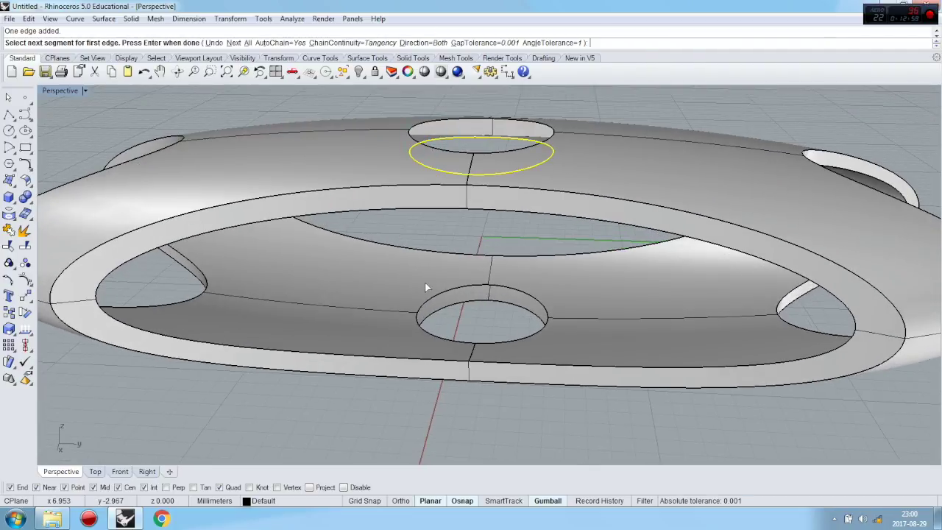
key(Return)
click(431, 296)
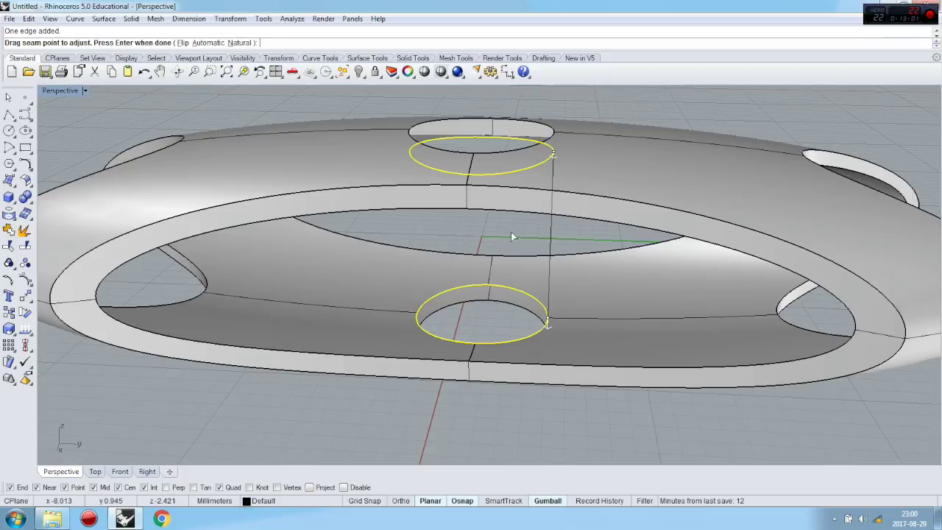
key(Return)
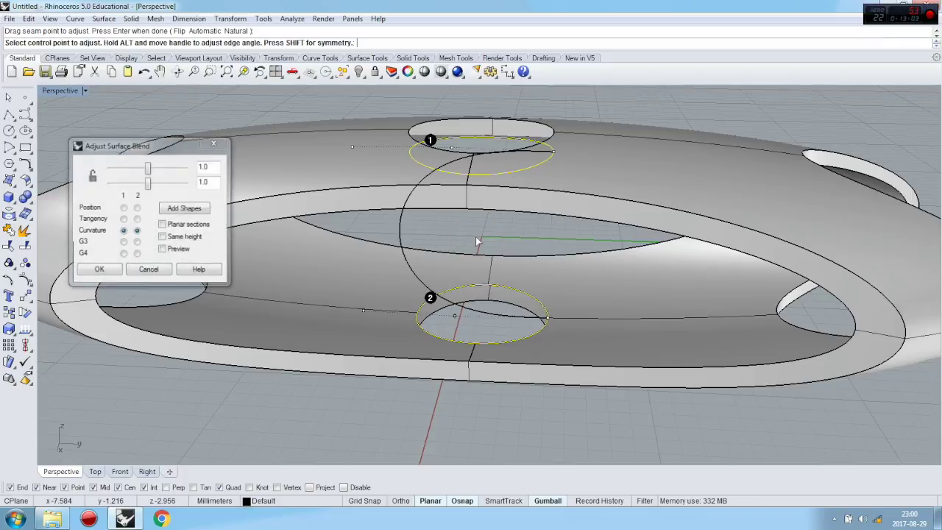
Step: Set both blend ends to tangency, lock the bulge values together, preview, set them to 0.287 and create the surface
click(123, 218)
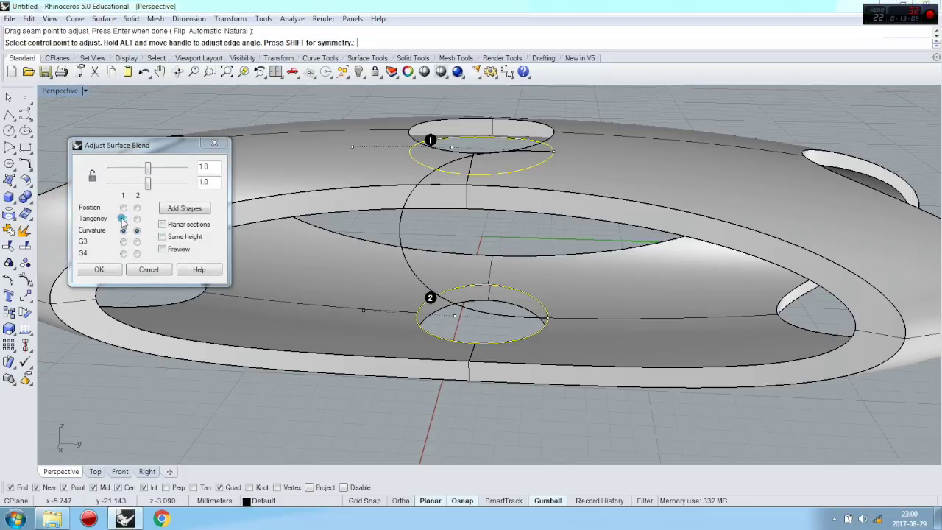
click(137, 218)
click(90, 175)
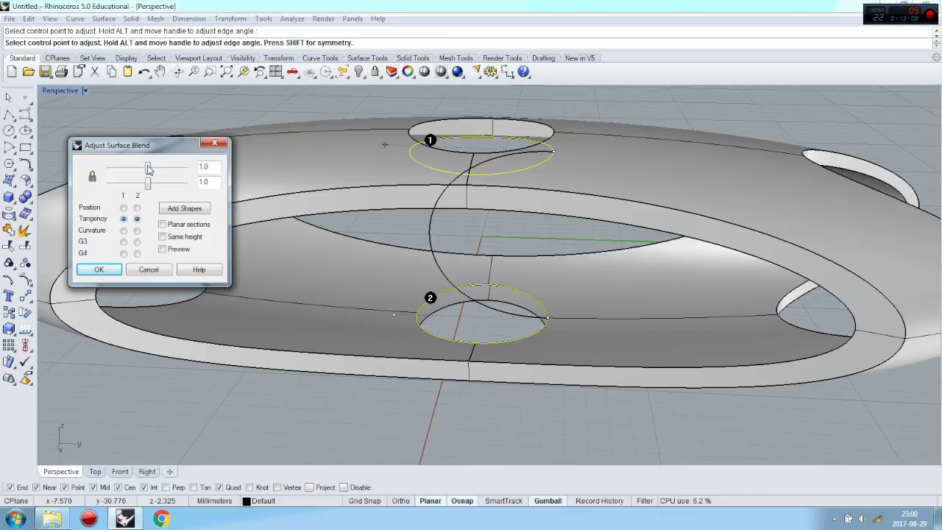
click(162, 250)
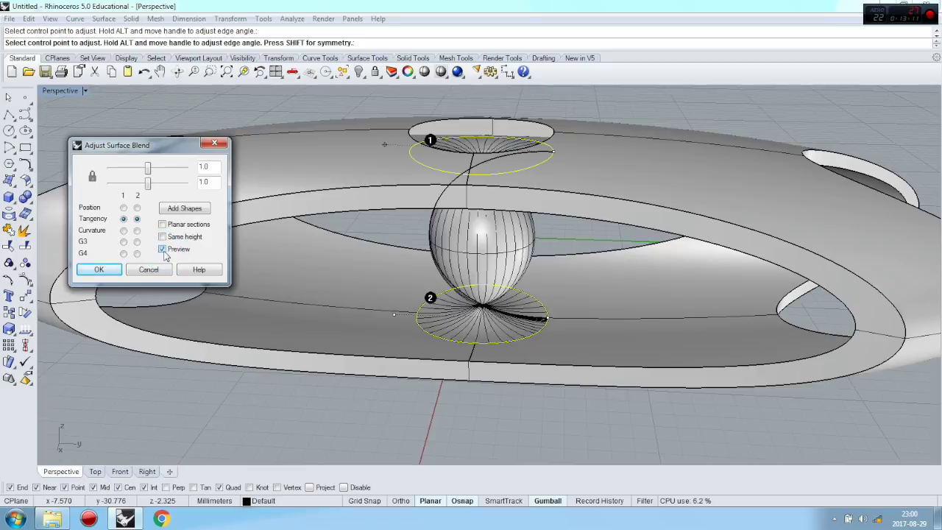
drag(148, 171, 113, 173)
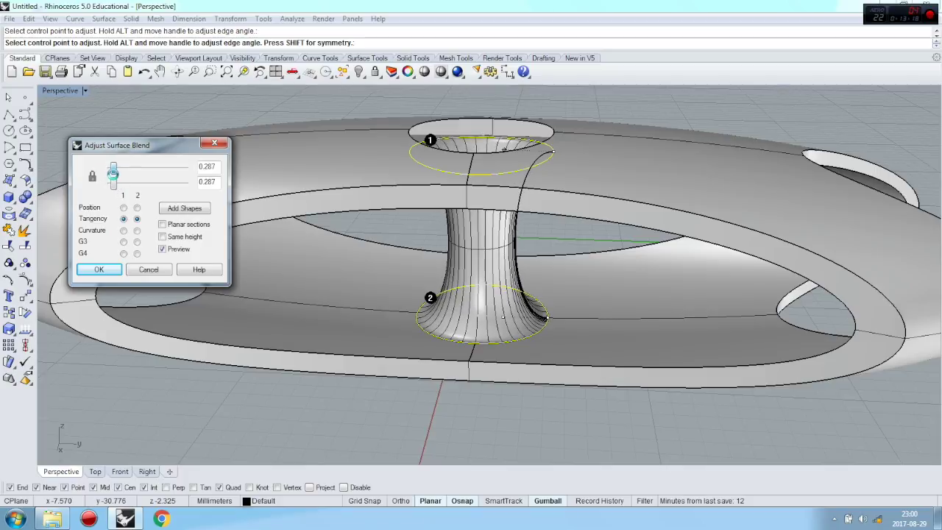
click(99, 269)
right_drag(454, 146, 125, 115)
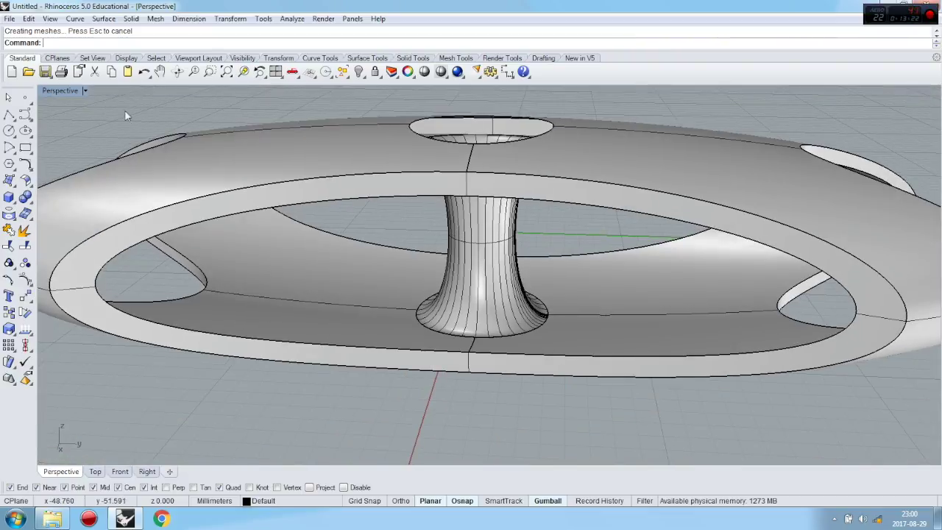
Step: Blend the outer shell's edges at the central hole's upper and lower openings, using tangency and a bulge of 0.33 at both ends
click(31, 186)
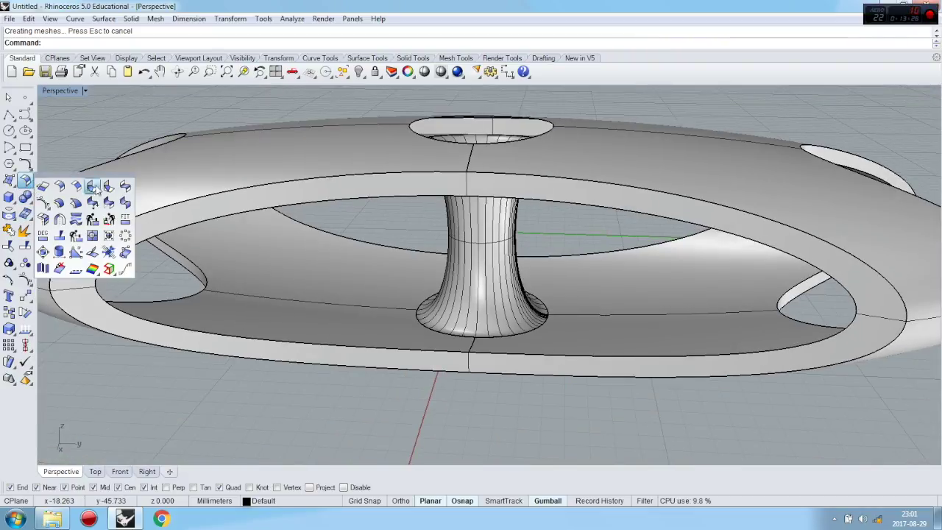
click(125, 186)
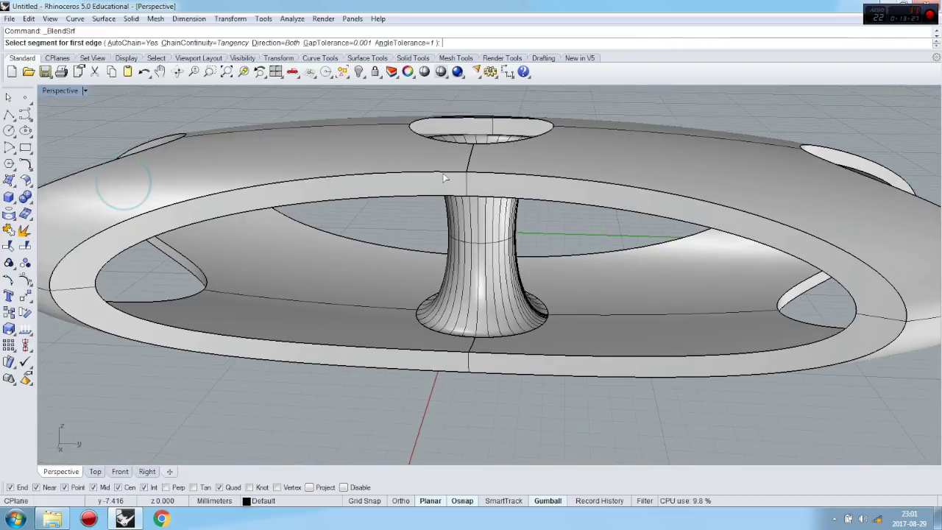
click(417, 126)
right_drag(417, 127, 442, 272)
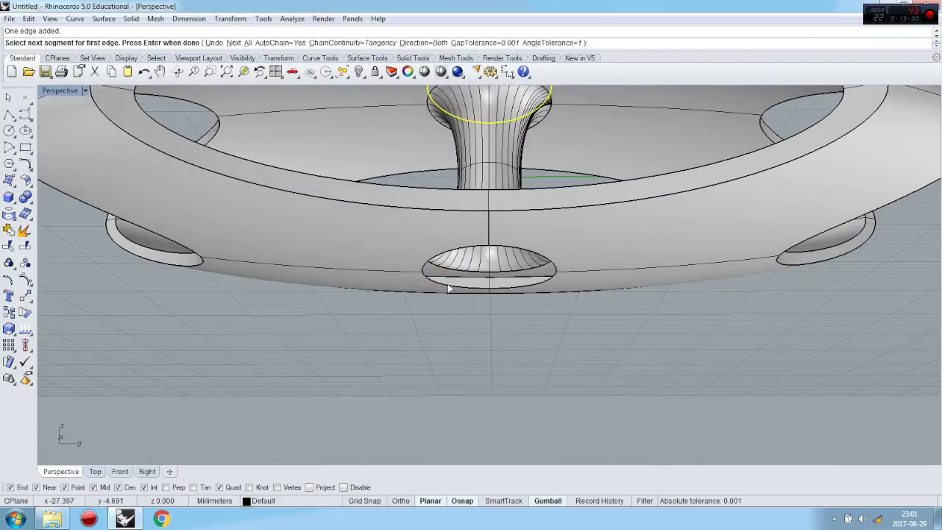
key(Return)
click(439, 282)
right_drag(378, 206, 299, 105)
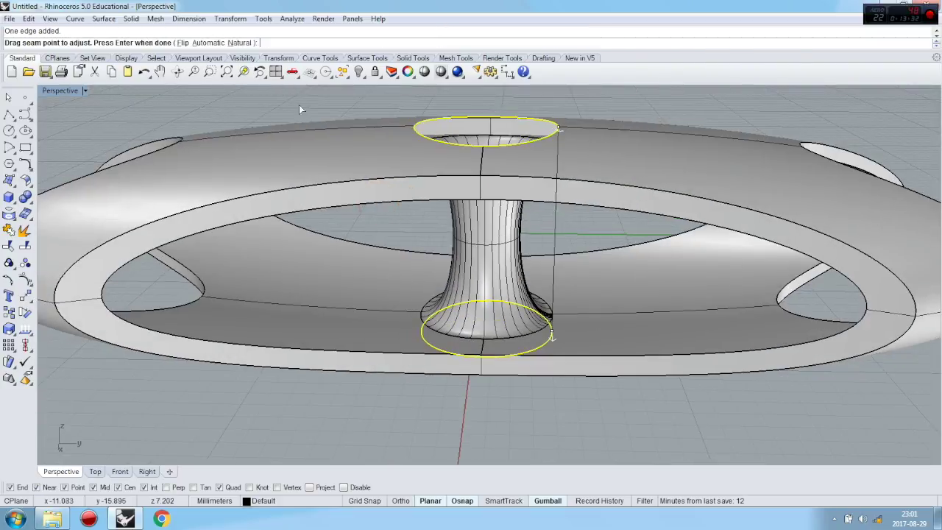
key(Return)
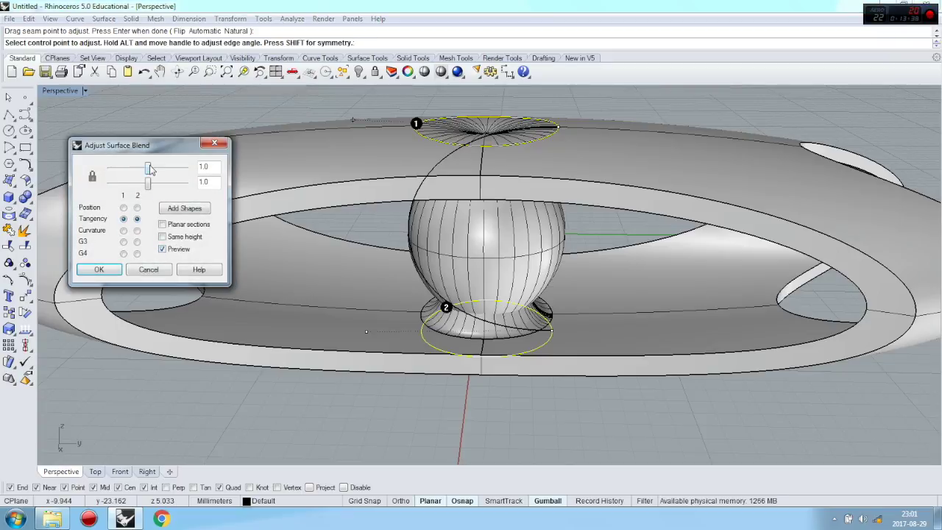
drag(148, 169, 117, 167)
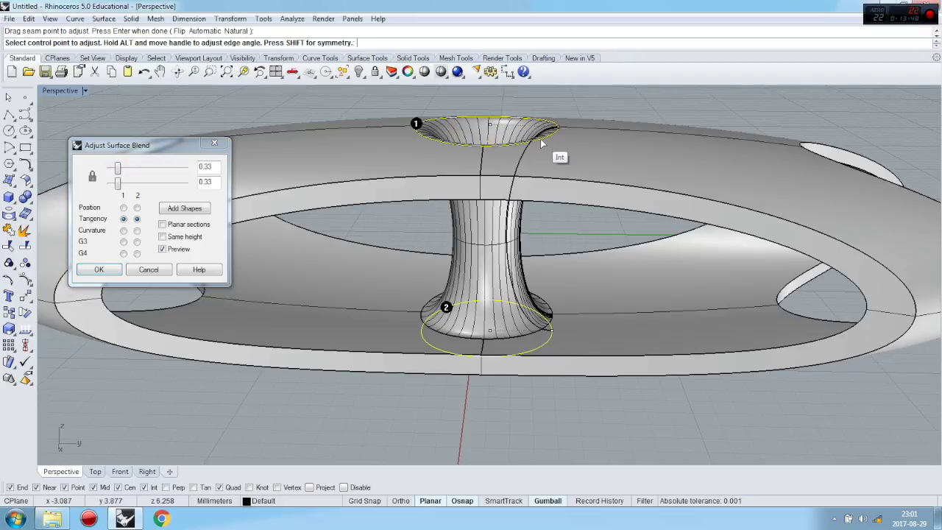
click(99, 270)
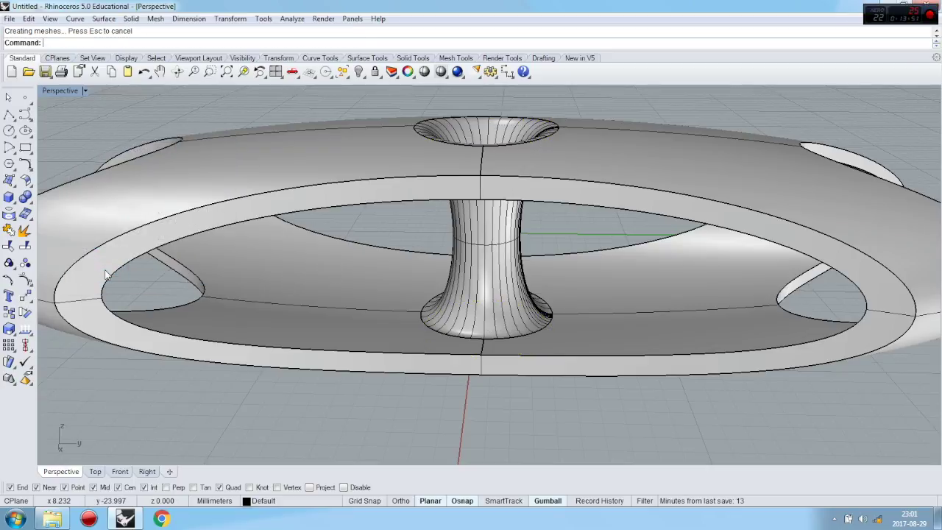
Step: Join all shell surfaces and the two central blend surfaces into a single polysurface
right_drag(415, 172, 343, 168)
drag(193, 131, 193, 131)
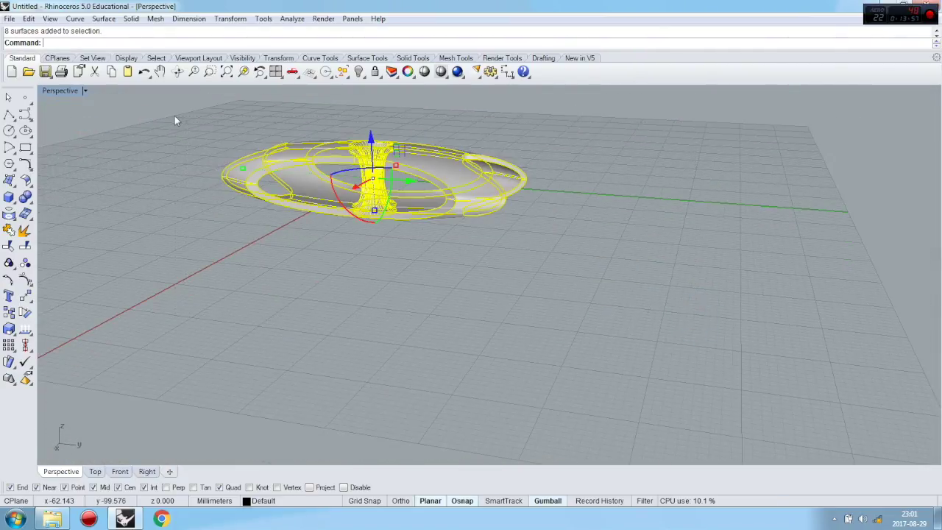
click(9, 230)
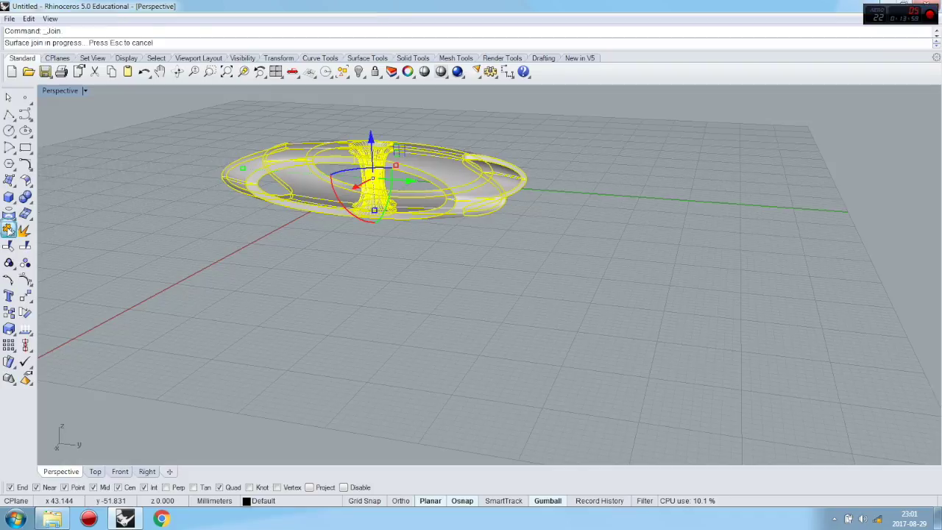
click(335, 150)
click(313, 118)
Step: Inspect the joined shell and its central hole from above, and show all hidden objects again
right_drag(313, 118, 360, 149)
scroll(362, 226, up, 5)
scroll(361, 226, down, 3)
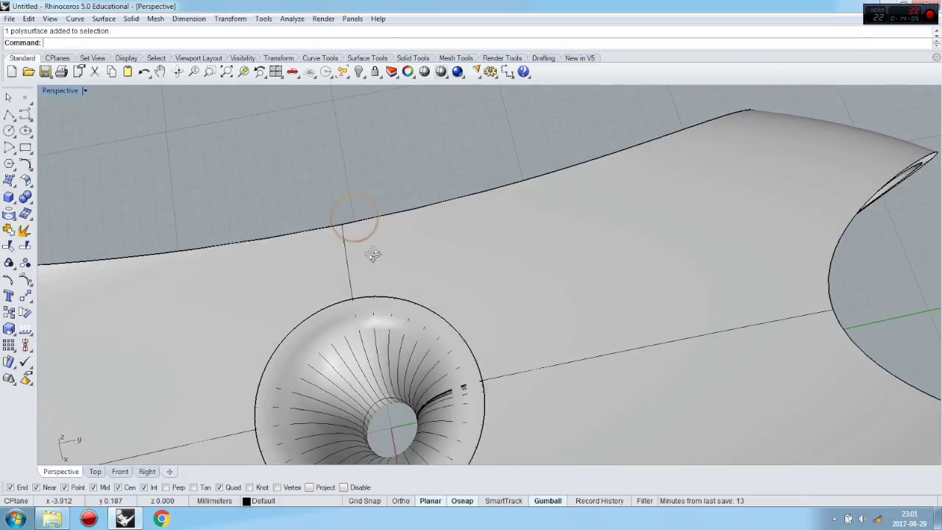
scroll(454, 170, down, 5)
right_drag(454, 261, 428, 319)
scroll(427, 319, down, 3)
scroll(385, 203, up, 5)
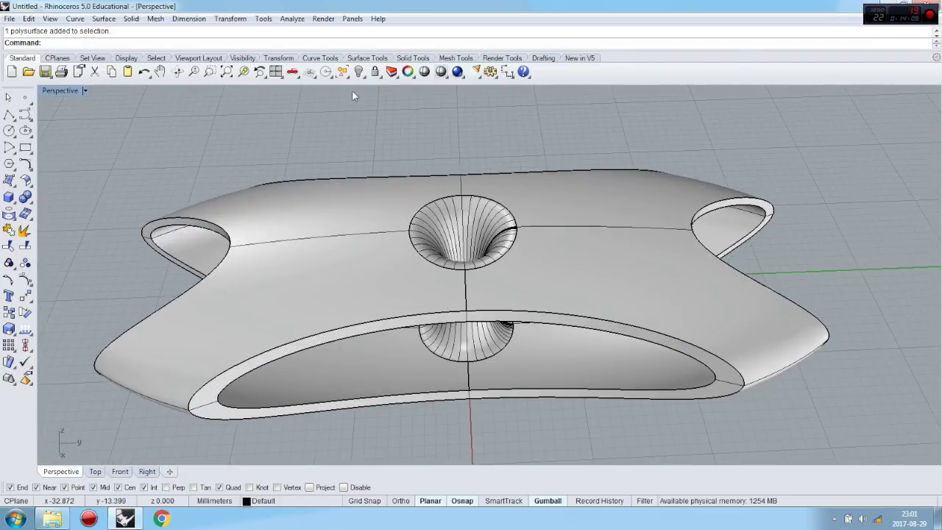
right_click(359, 72)
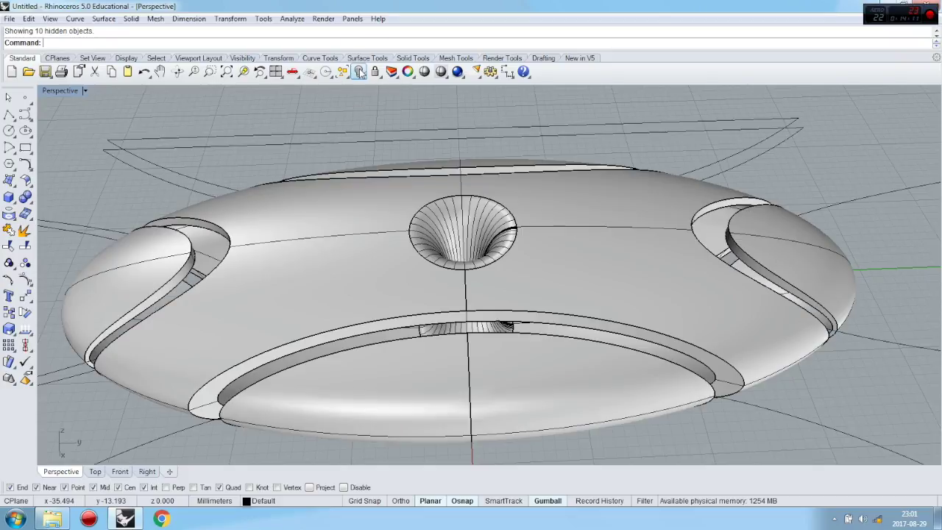
scroll(345, 221, down, 2)
right_drag(346, 220, 340, 262)
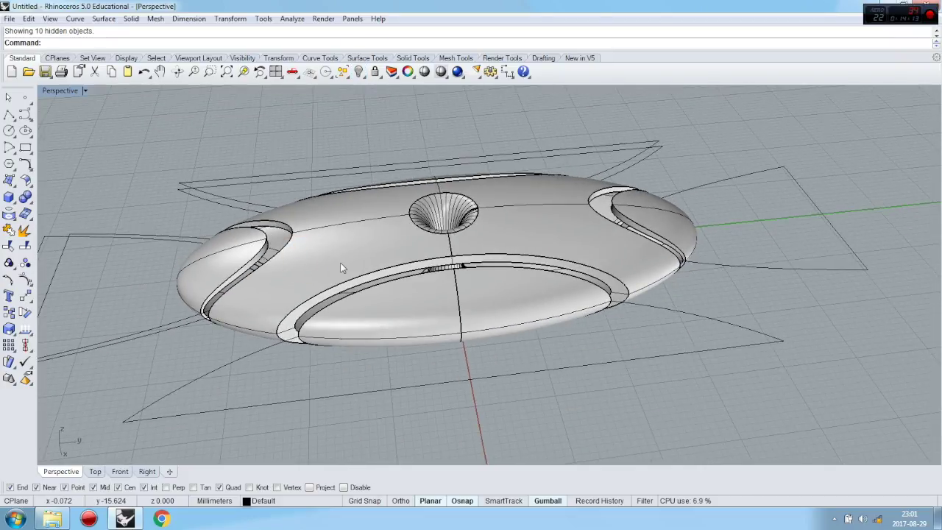
Step: Isolate the two opposite side panels along the Y axis by hiding everything else, and check them in the Right view
click(340, 262)
right_drag(343, 261, 376, 326)
click(234, 247)
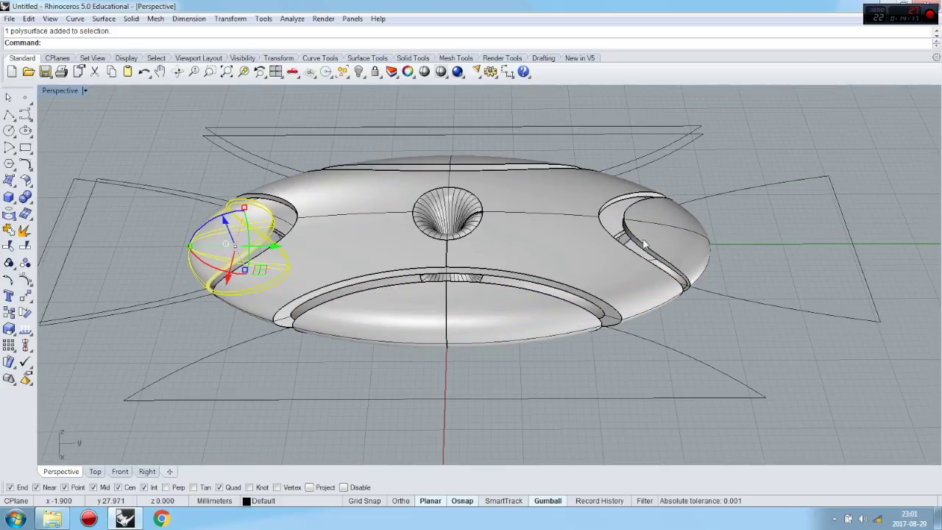
shift+click(671, 245)
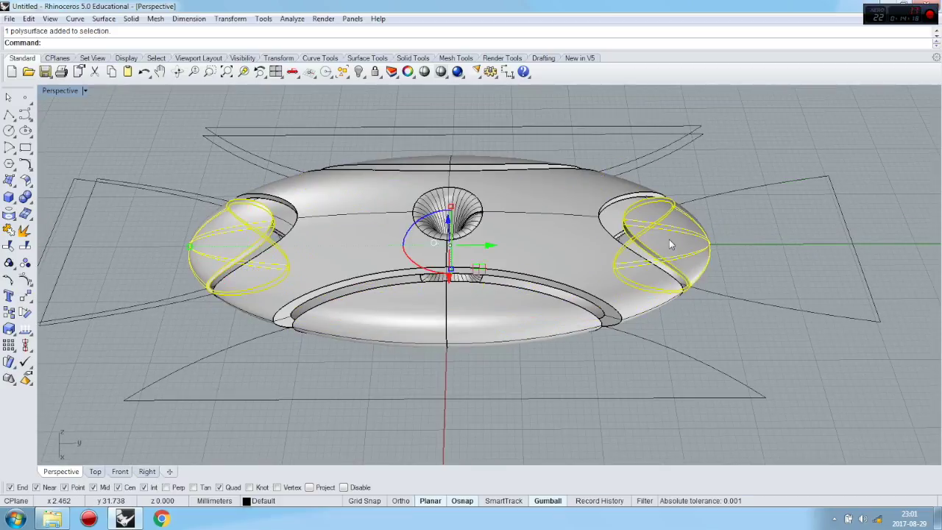
click(363, 74)
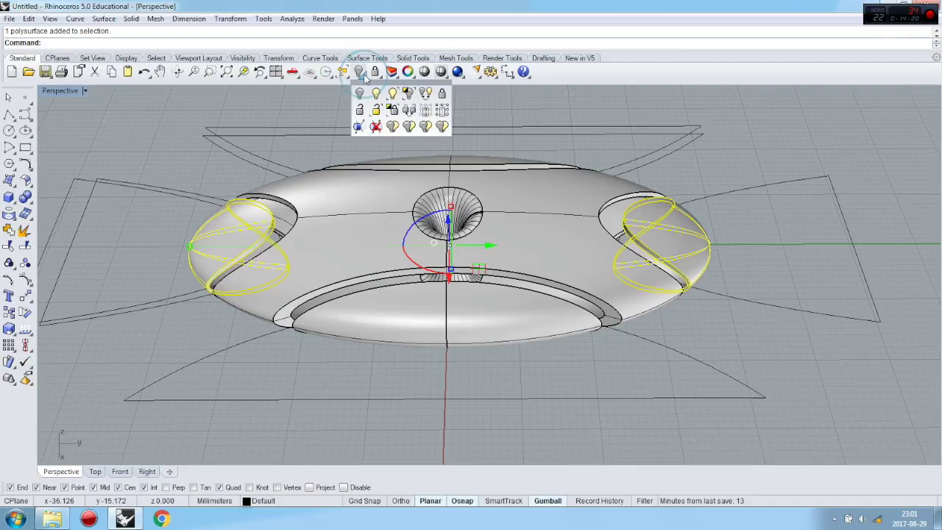
click(407, 94)
right_drag(410, 255, 287, 241)
click(147, 471)
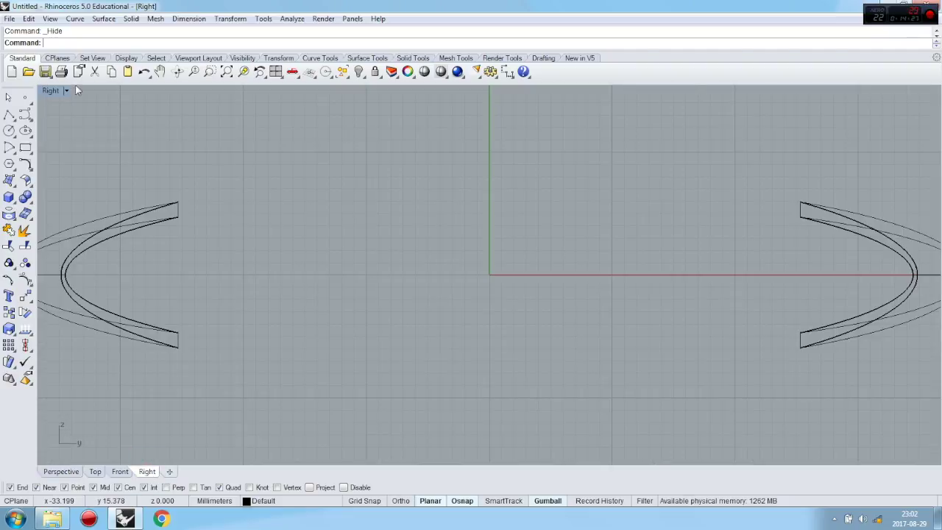
click(70, 471)
Step: Explode the two isolated side panels into separate surfaces
click(274, 293)
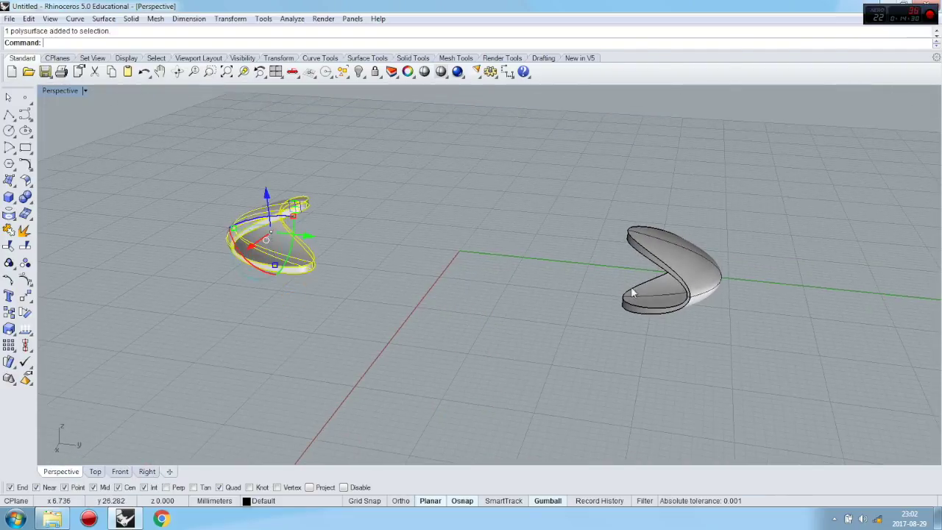
shift+click(672, 295)
click(24, 231)
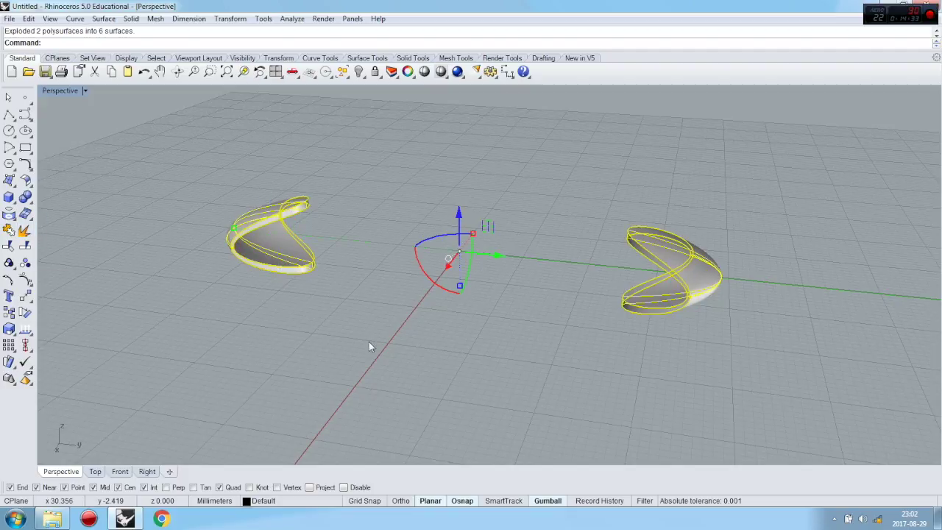
Step: Delete the inner surfaces of the exploded side panels
click(267, 240)
key(Escape)
right_drag(324, 269, 557, 307)
click(639, 251)
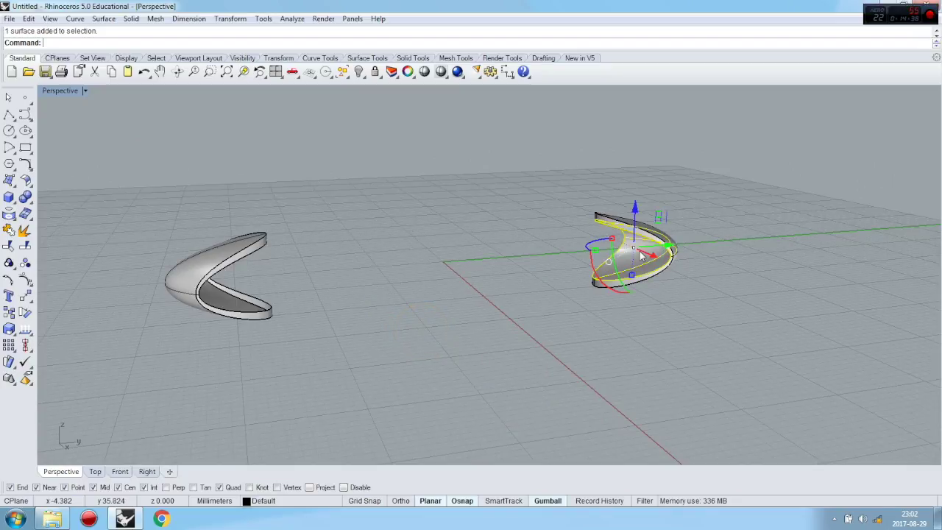
key(Delete)
right_drag(632, 335, 607, 327)
Step: Draw an arc joining the upper inner edge tips of both side panels, bowing toward the origin in the Right view with about 105 mm radius
click(10, 148)
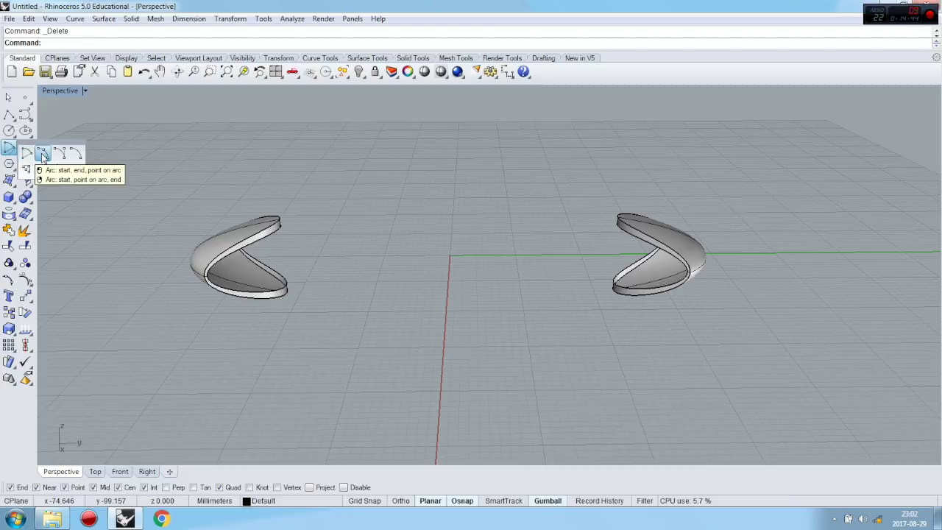
click(43, 155)
scroll(301, 228, up, 5)
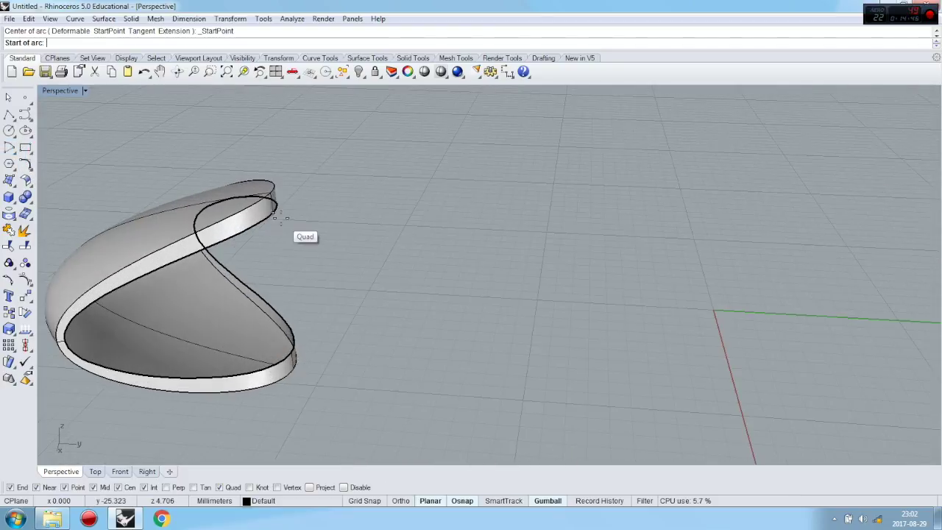
click(274, 216)
scroll(200, 231, down, 5)
right_drag(539, 272, 577, 202)
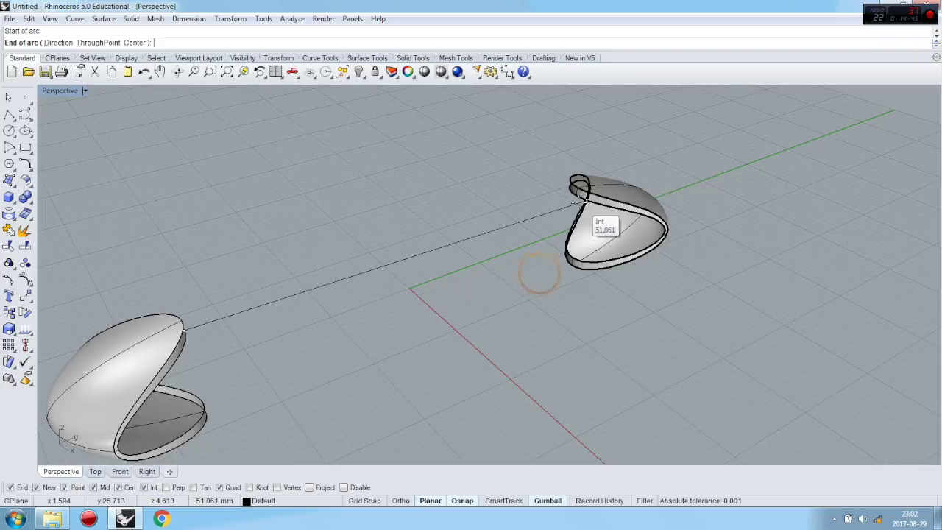
scroll(578, 190, up, 4)
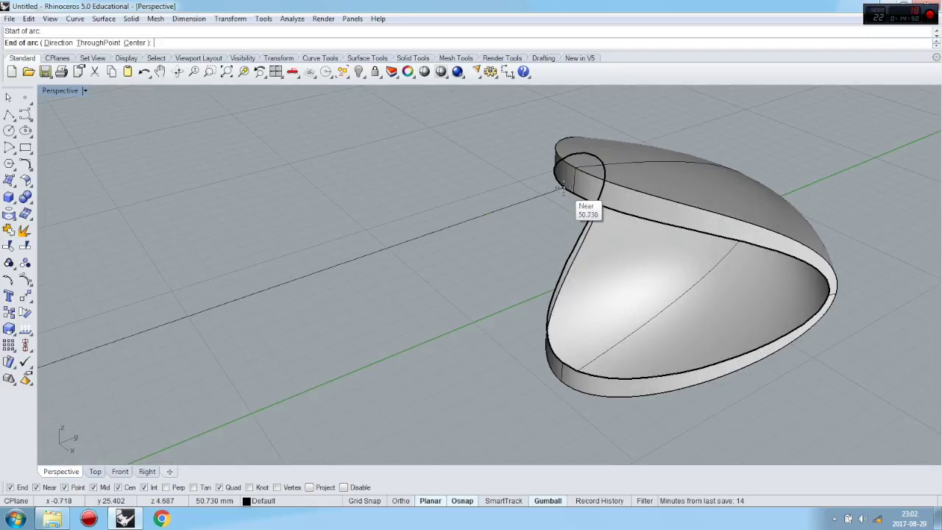
click(572, 193)
click(146, 471)
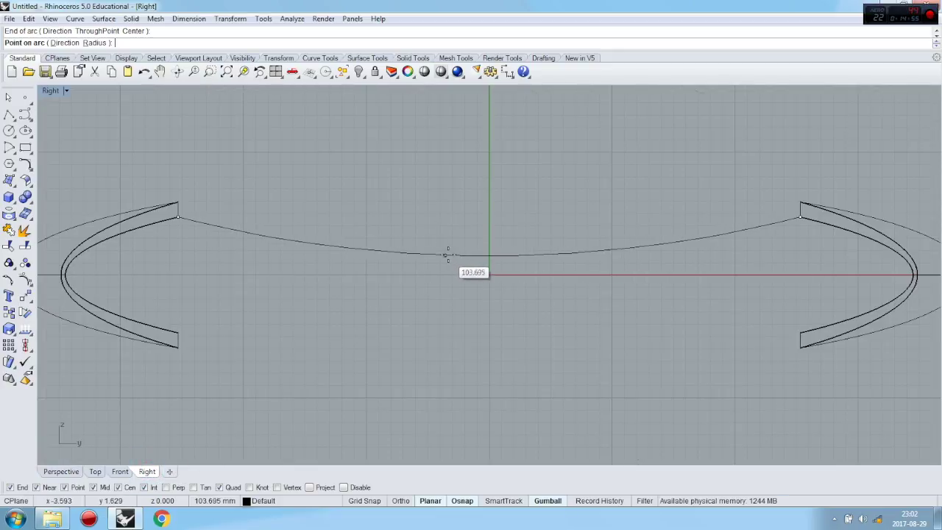
click(495, 254)
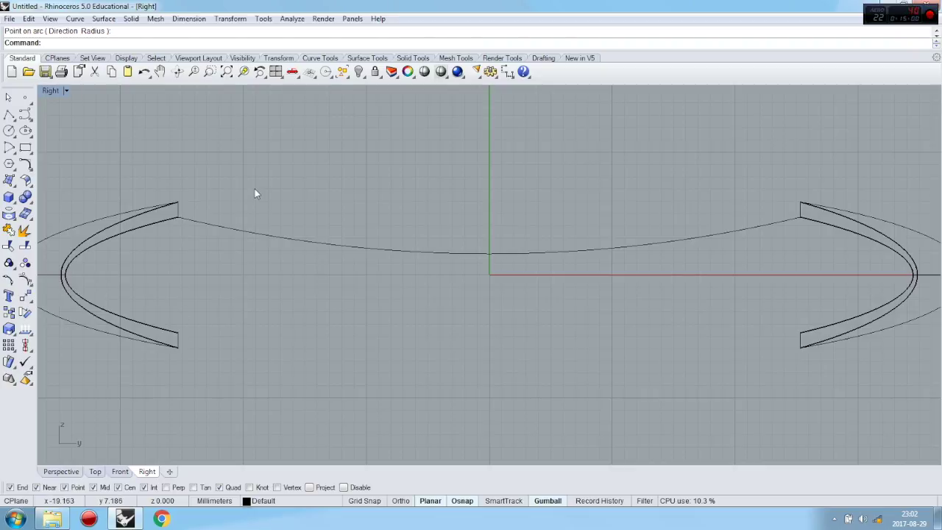
Step: Mirror a copy of the upper arc across the horizontal Y axis, starting the mirror plane at 0 in the Right view
click(479, 257)
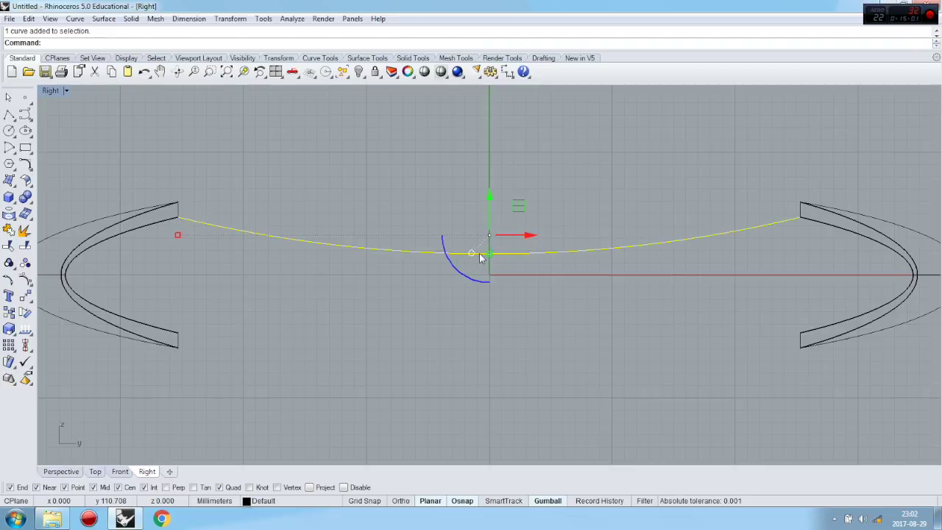
text(Mirror)
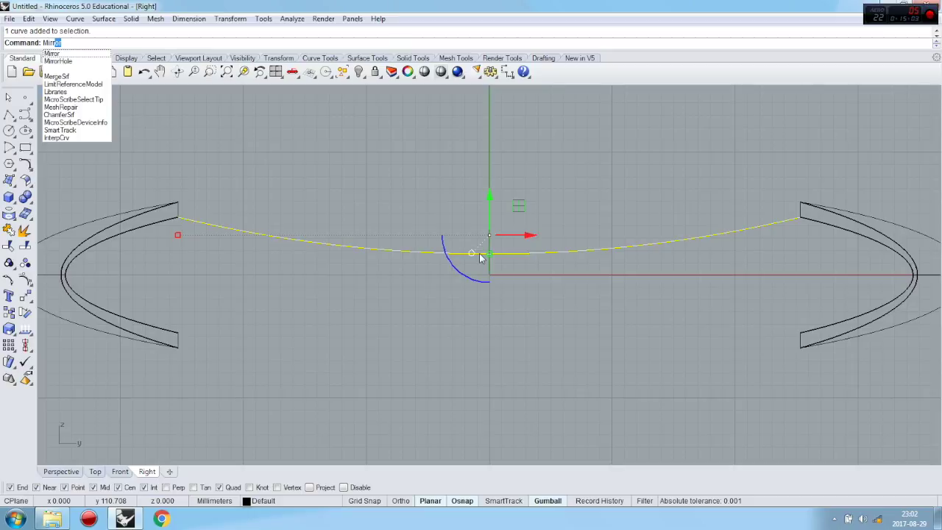
key(Return)
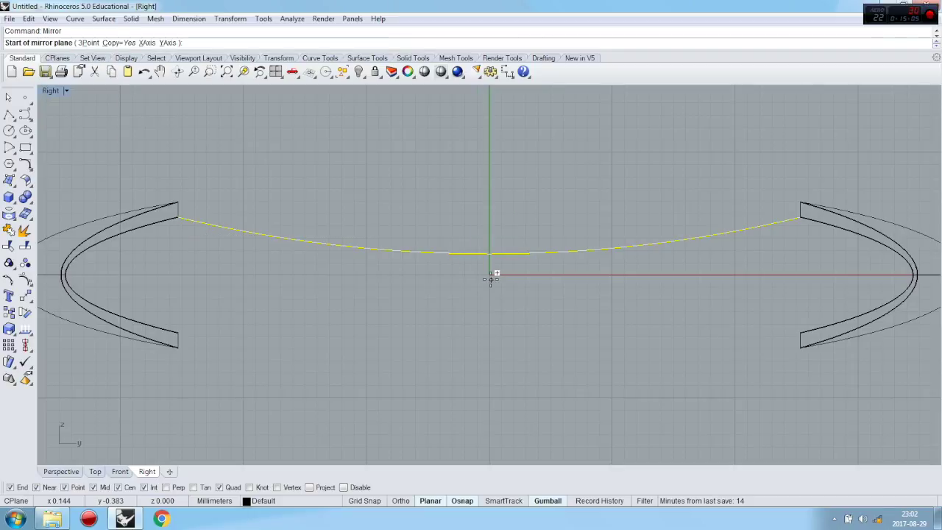
text(0)
key(Return)
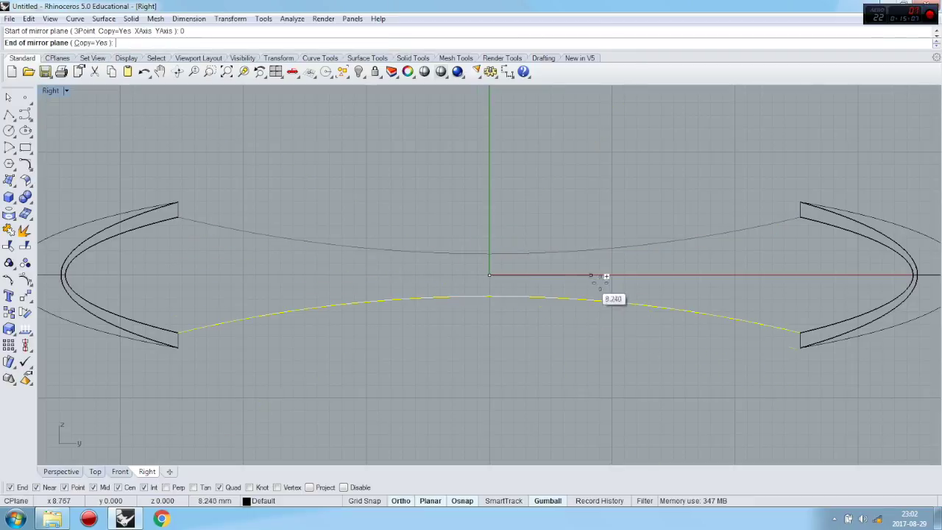
click(693, 278)
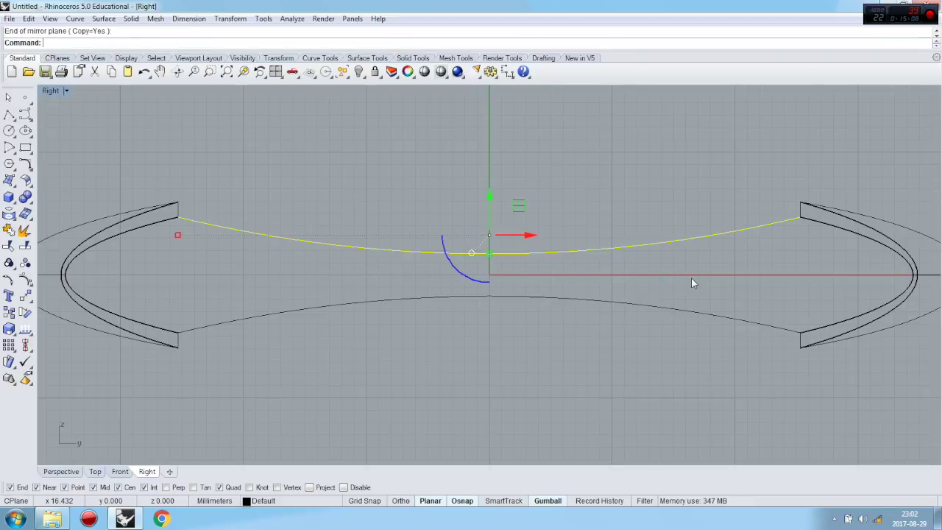
Step: Draw an arc between the +X edge midpoints of both side panels, bowing toward the origin in the Top view with about 111 mm radius
click(61, 472)
right_drag(507, 251, 508, 233)
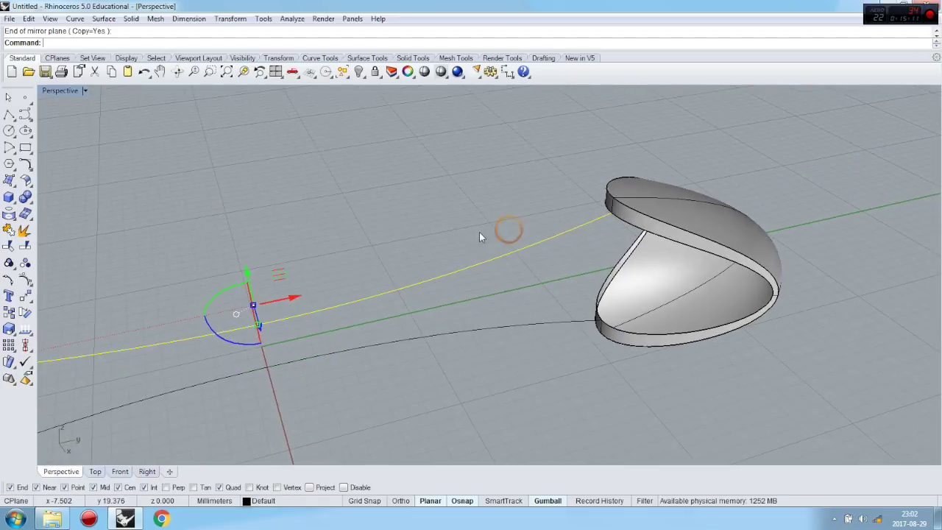
click(22, 162)
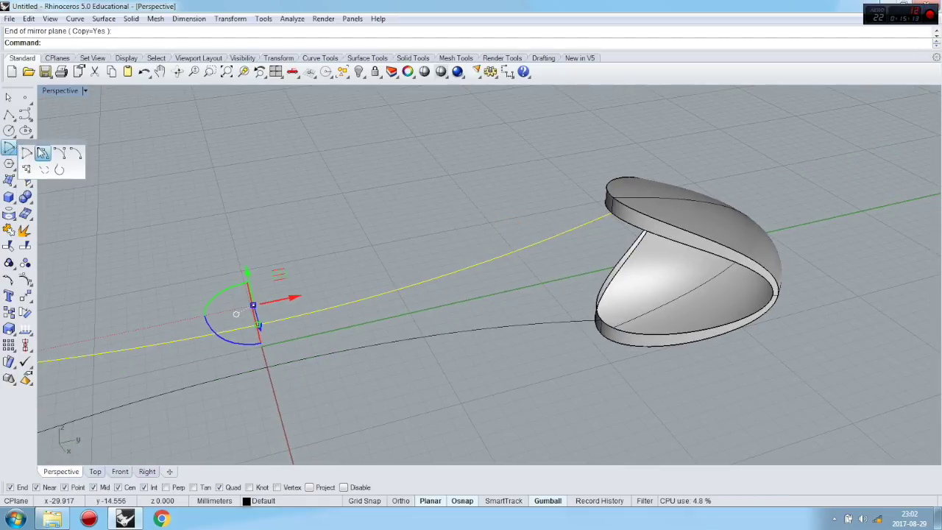
click(40, 152)
click(776, 293)
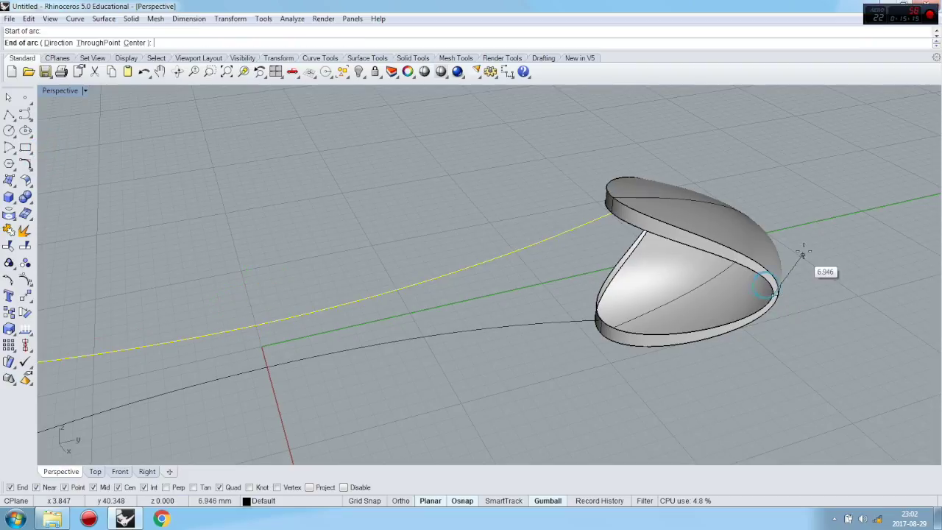
scroll(754, 242, down, 3)
right_drag(753, 240, 439, 354)
scroll(439, 346, up, 5)
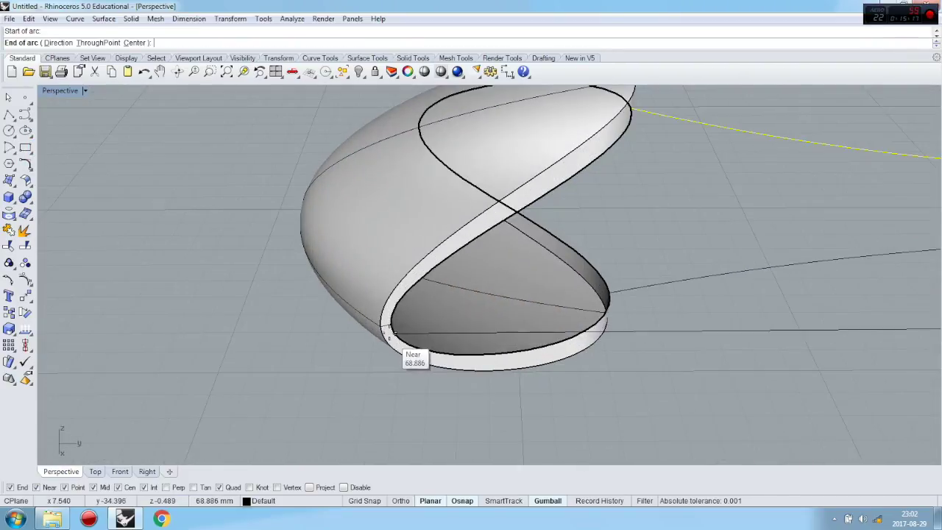
click(389, 311)
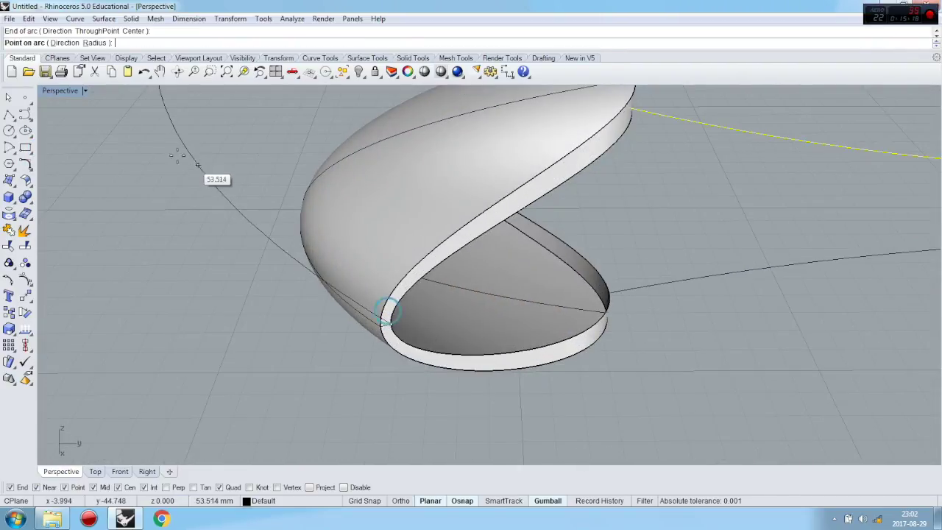
click(95, 471)
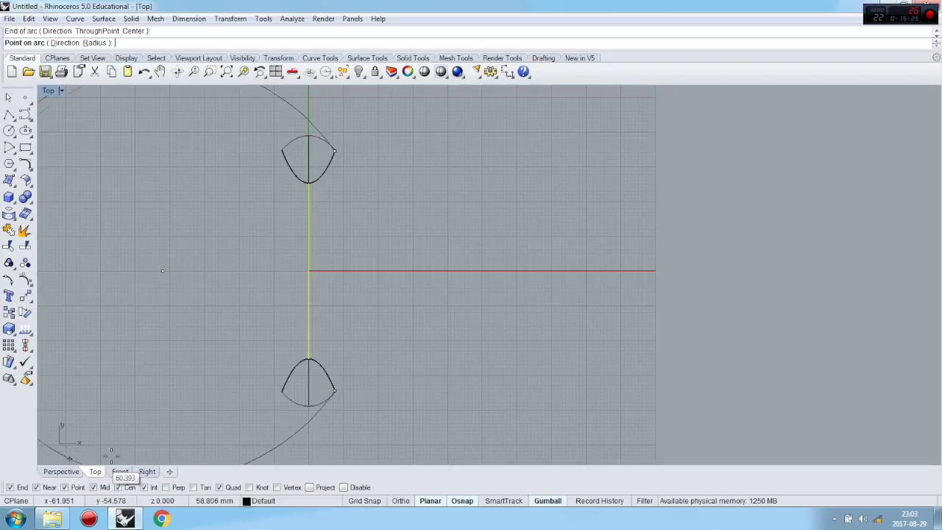
scroll(315, 265, up, 4)
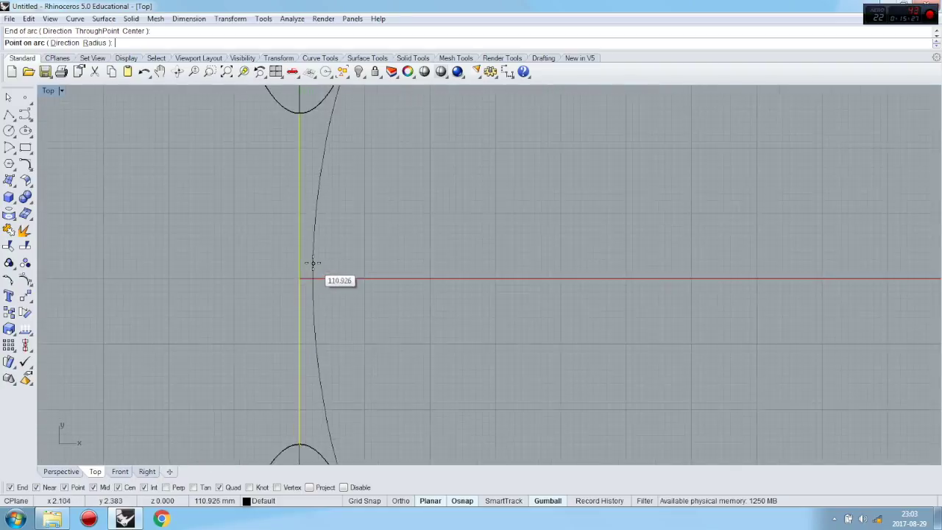
click(312, 264)
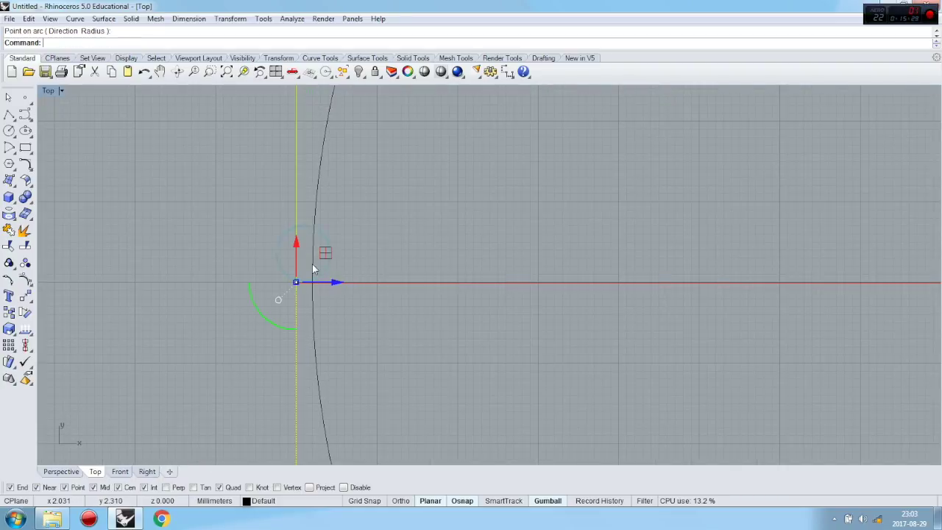
Step: Mirror a copy of the +X side arc across the Y axis, starting the mirror plane at 0 in the Top view
click(61, 471)
right_drag(427, 338, 217, 243)
click(337, 287)
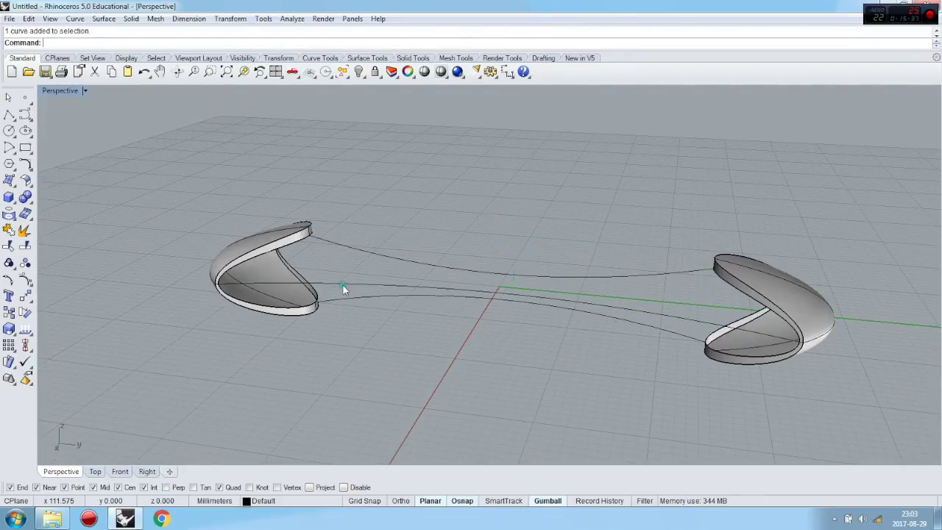
click(95, 471)
scroll(217, 305, down, 3)
text(mirror)
key(Return)
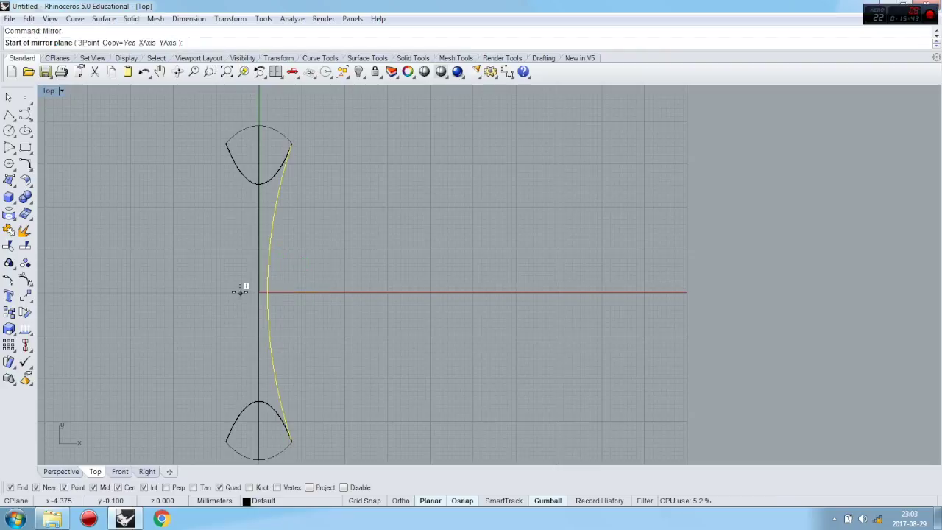
key(Return)
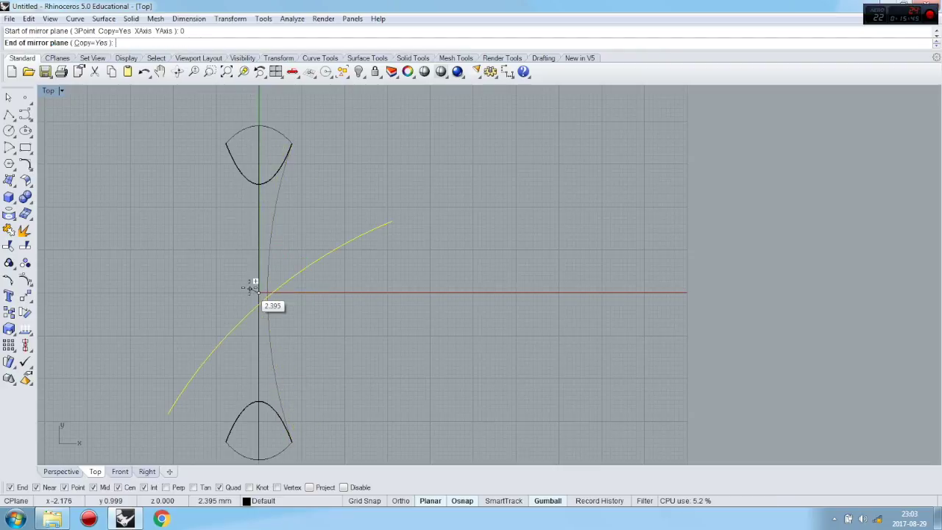
click(269, 115)
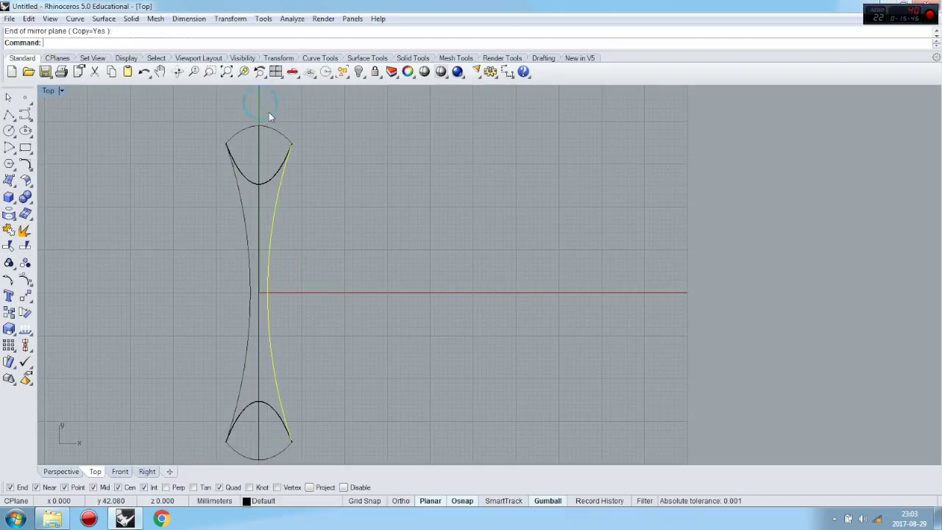
Step: Try to loft a surface through the four connecting arcs between the side panels
click(53, 472)
click(387, 227)
mouse_move(387, 227)
right_down()
mouse_move(449, 170)
mouse_move(525, 164)
mouse_move(498, 189)
mouse_move(391, 208)
mouse_move(381, 235)
right_up()
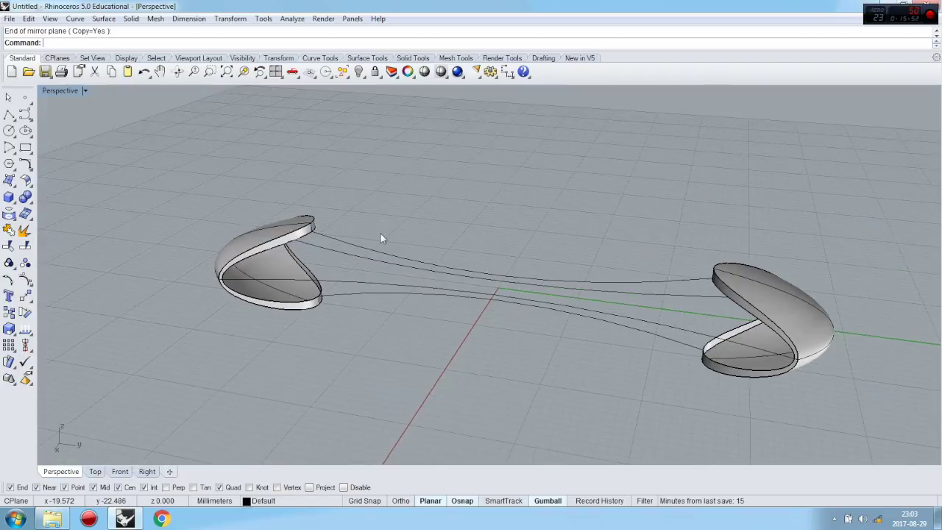
scroll(53, 285, up, 1)
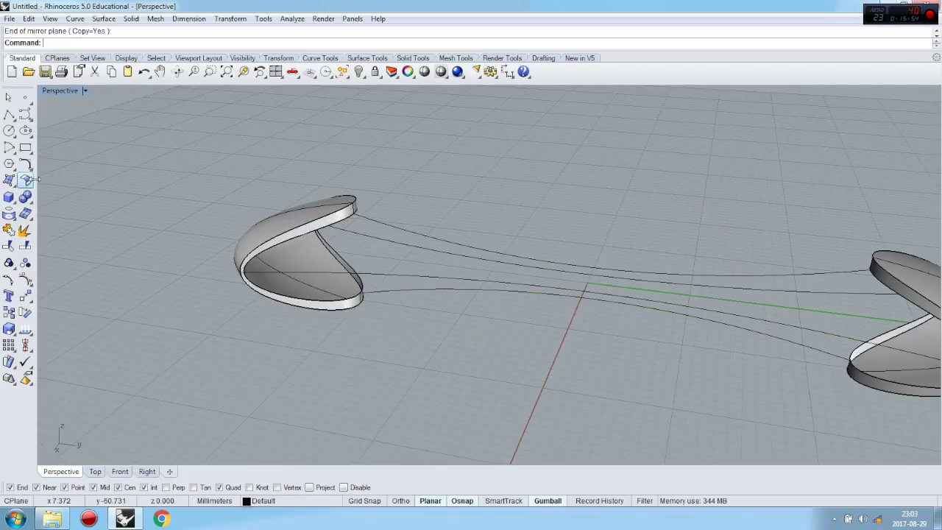
right_drag(247, 289, 44, 202)
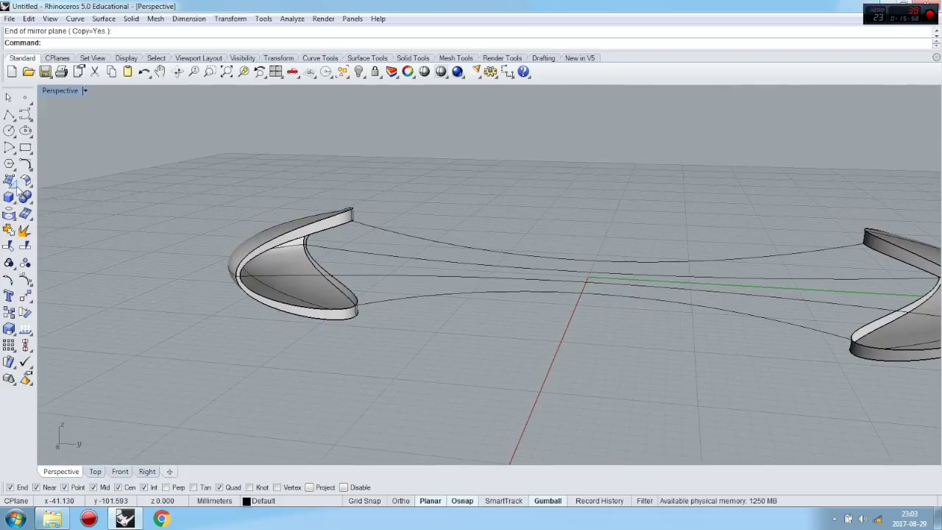
click(18, 188)
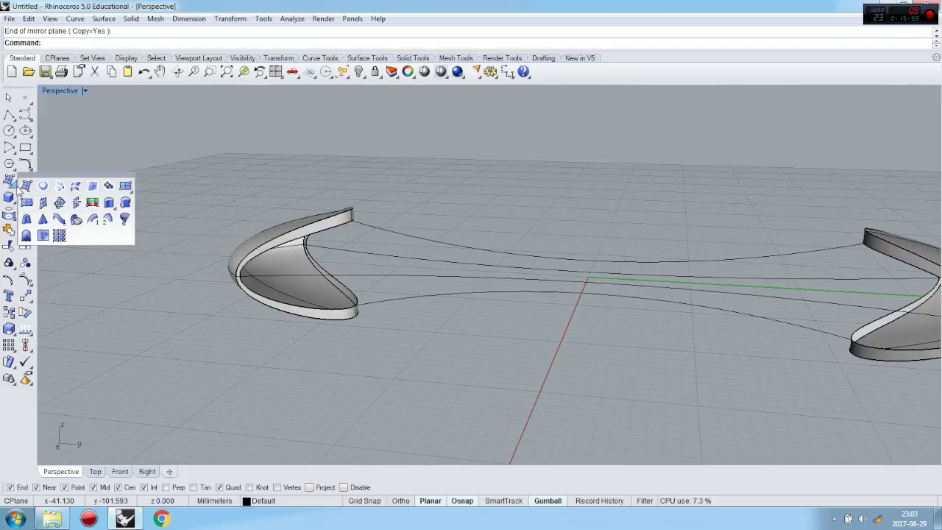
click(75, 186)
right_drag(448, 361, 426, 319)
click(363, 277)
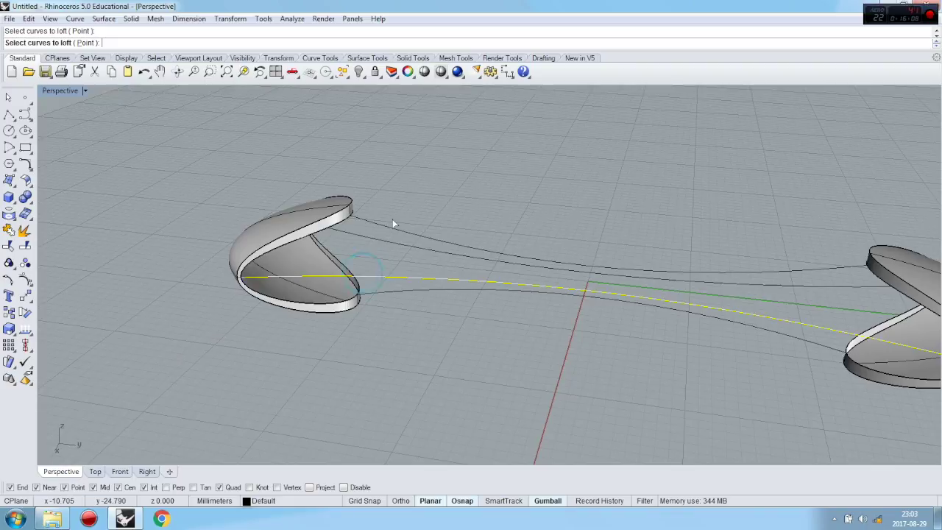
click(386, 225)
click(381, 243)
click(375, 294)
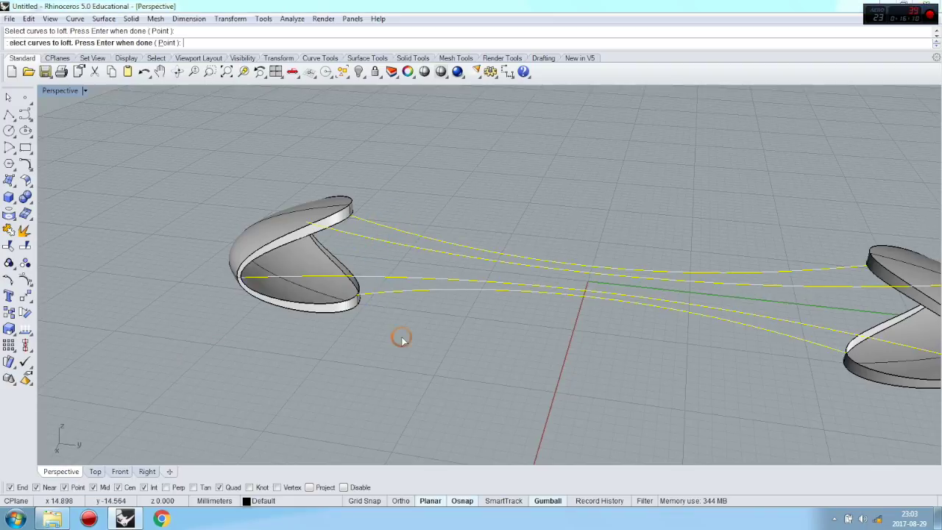
key(Return)
Step: Inspect where the loft preview meets the -Y side panel's edge, and cancel the loft
drag(470, 163, 710, 118)
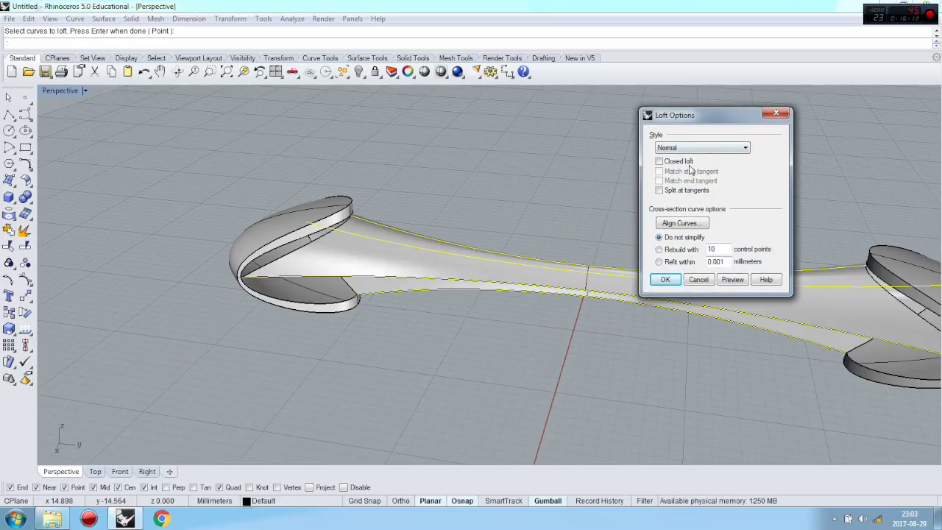
right_drag(398, 319, 432, 254)
right_drag(436, 340, 483, 365)
scroll(276, 294, up, 6)
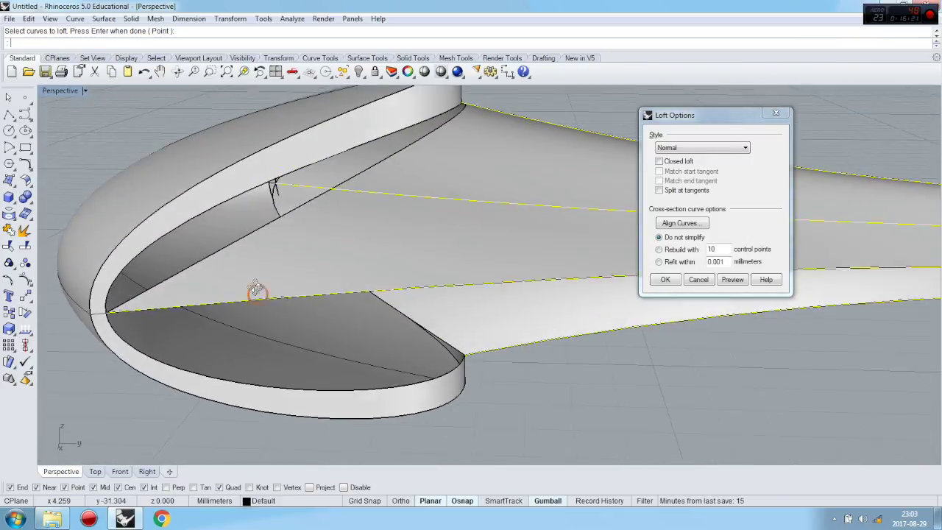
click(692, 281)
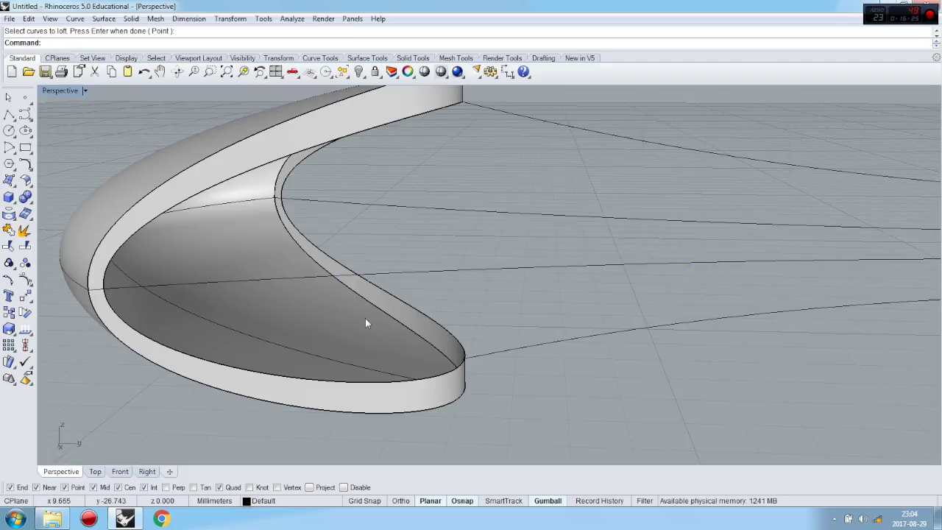
Step: Start a surface from curve network using the inner rim edges of both Y side panels and the four connecting arcs
scroll(366, 323, down, 5)
click(11, 182)
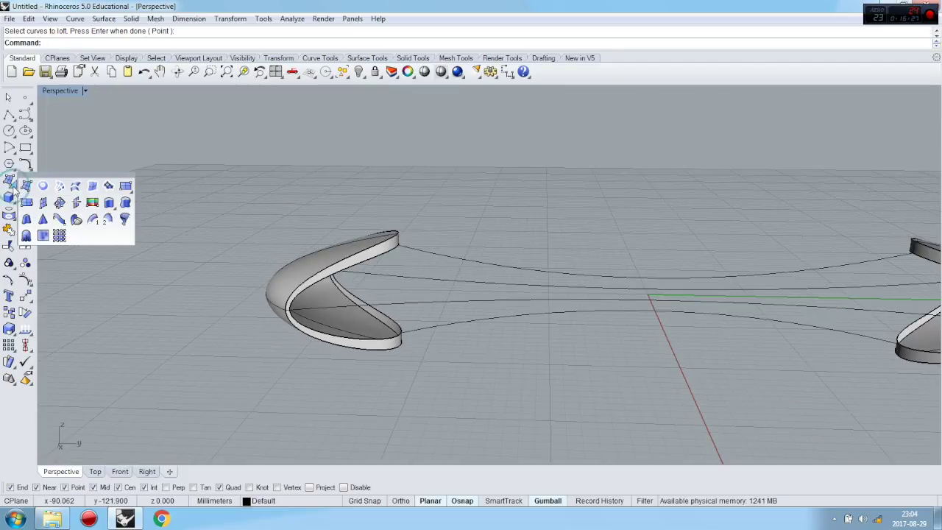
click(58, 187)
click(377, 255)
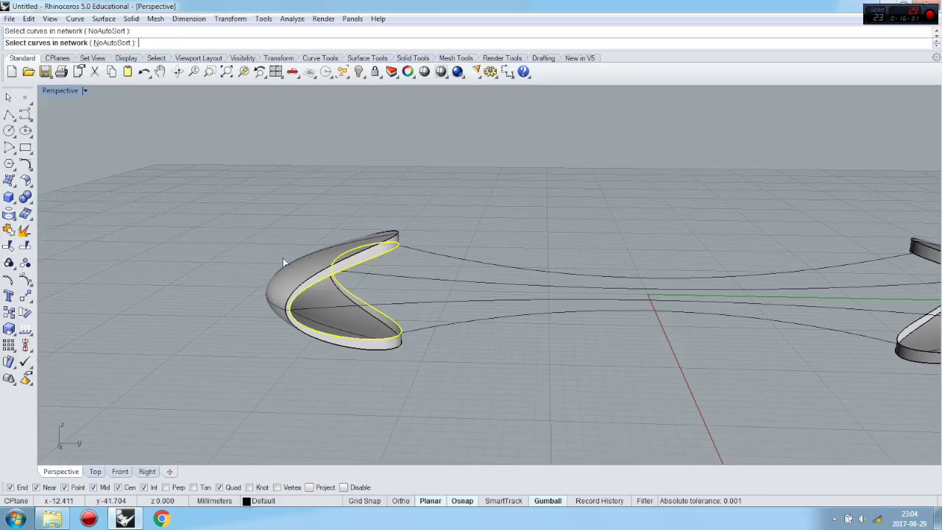
scroll(283, 261, down, 3)
drag(516, 299, 530, 248)
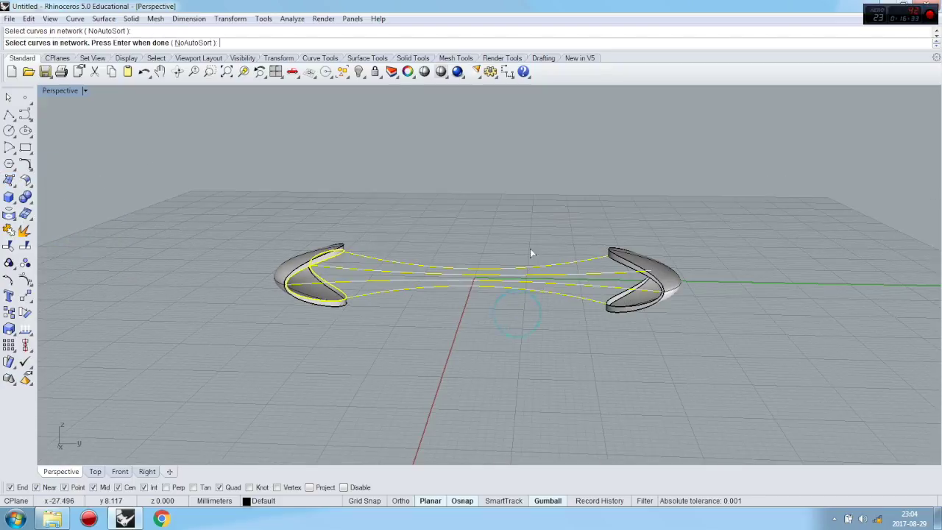
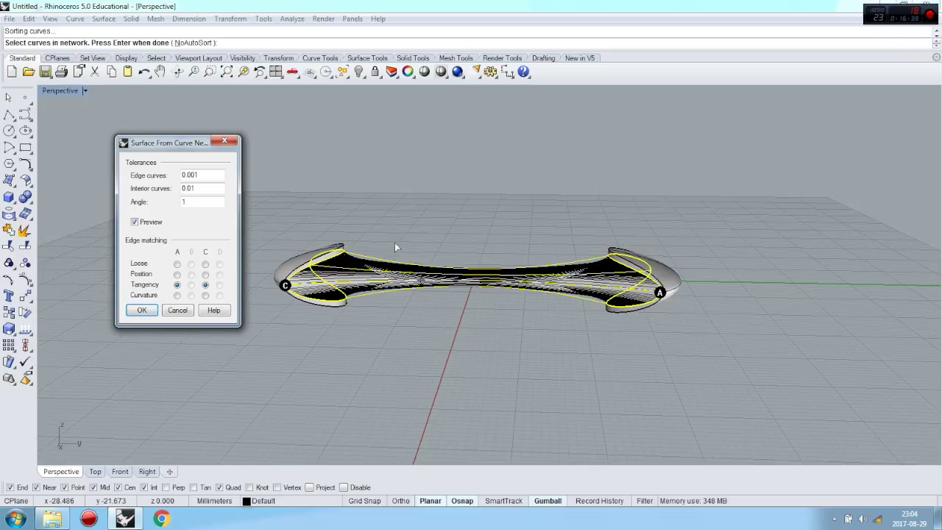
Step: Set the edge matching of edges A and C to Position and create the network surface
scroll(295, 276, up, 5)
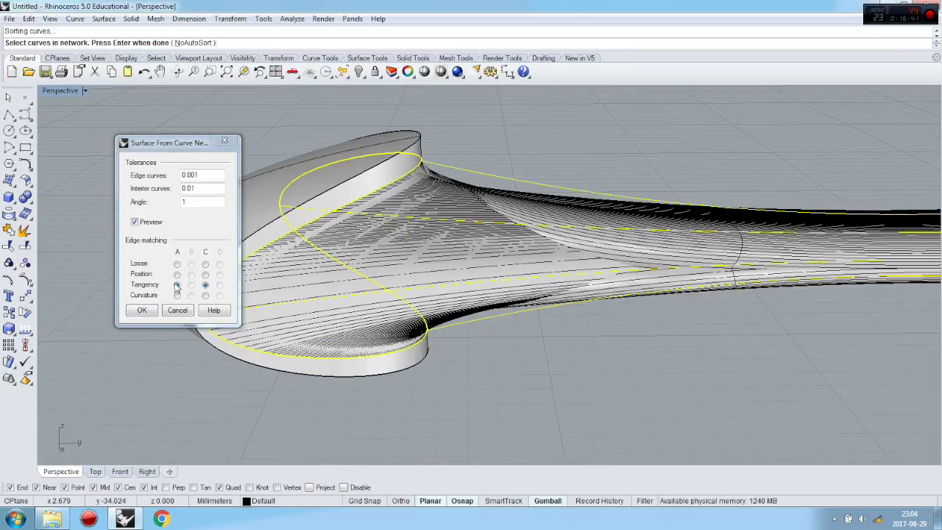
click(177, 274)
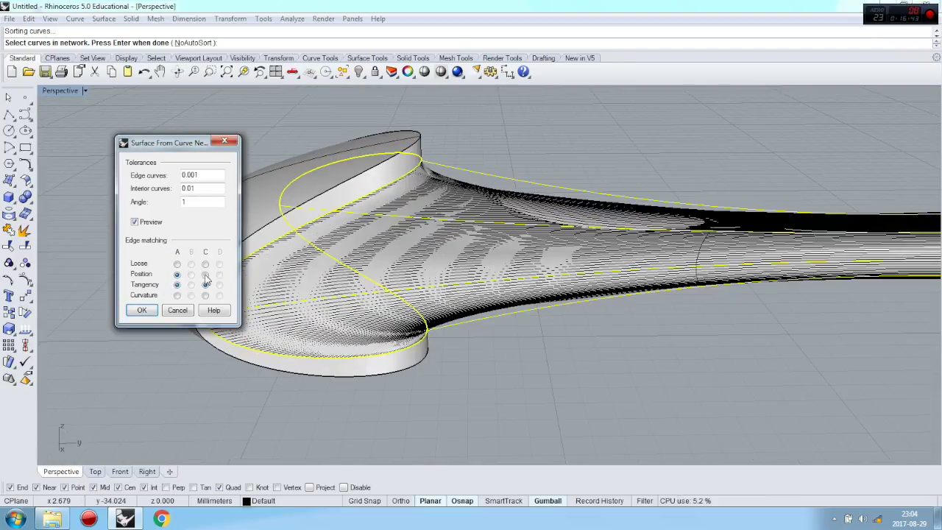
click(205, 274)
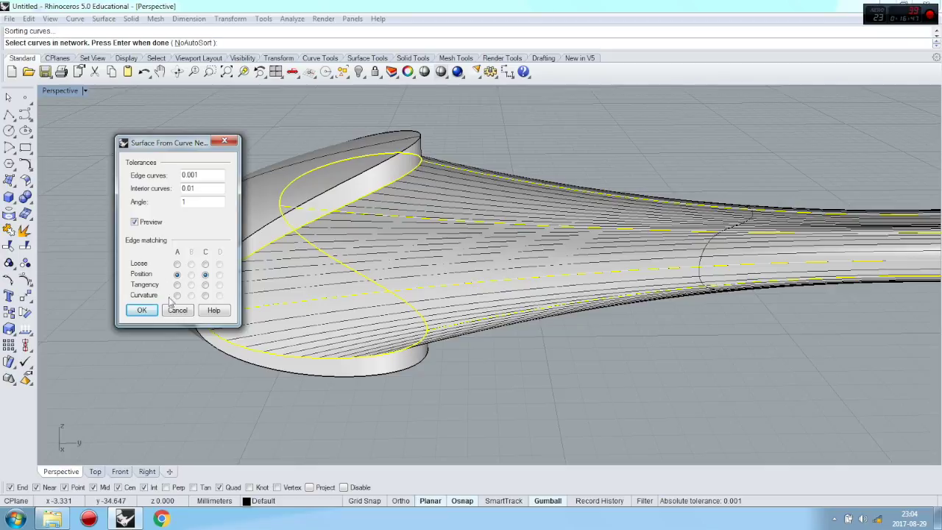
click(141, 310)
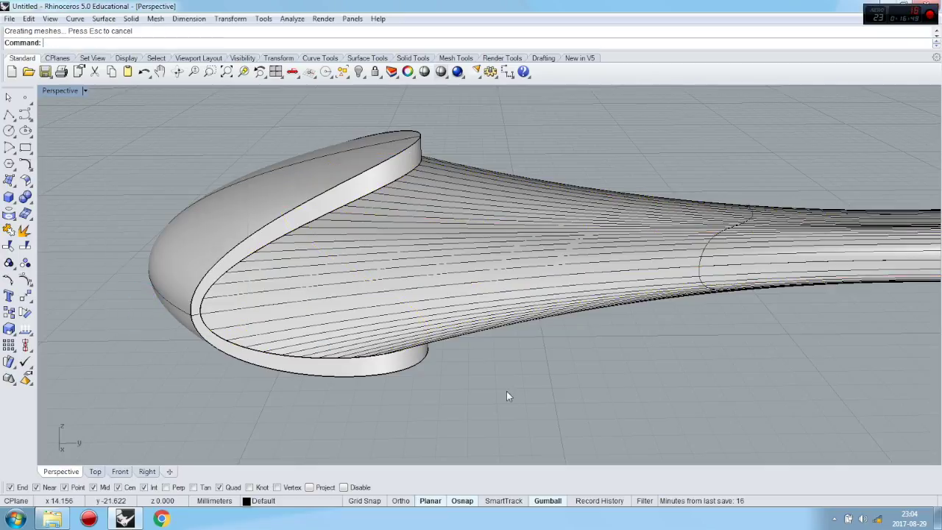
Step: Turn off the isocurve display of the network surface in its object properties, and shrink the properties area again
scroll(154, 274, down, 5)
right_drag(508, 288, 521, 252)
scroll(528, 259, up, 5)
scroll(533, 282, down, 2)
scroll(533, 282, down, 2)
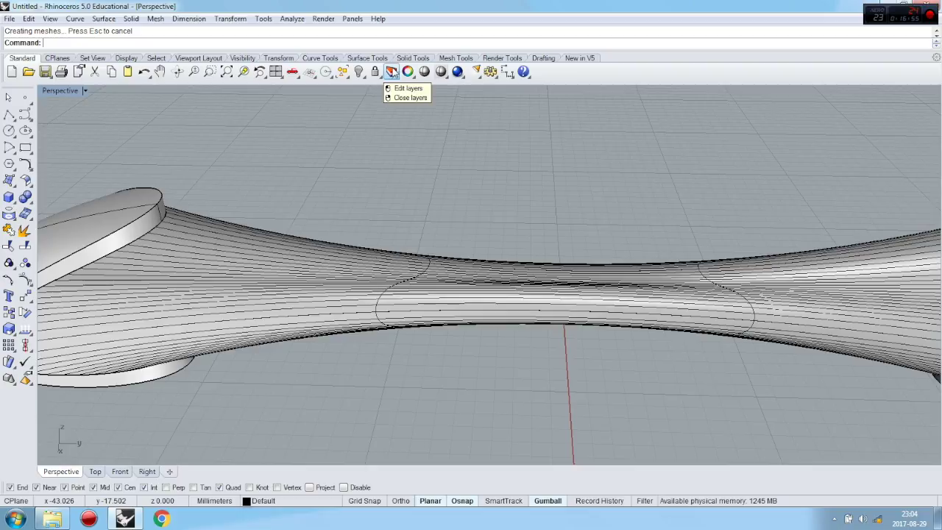
click(391, 72)
click(358, 231)
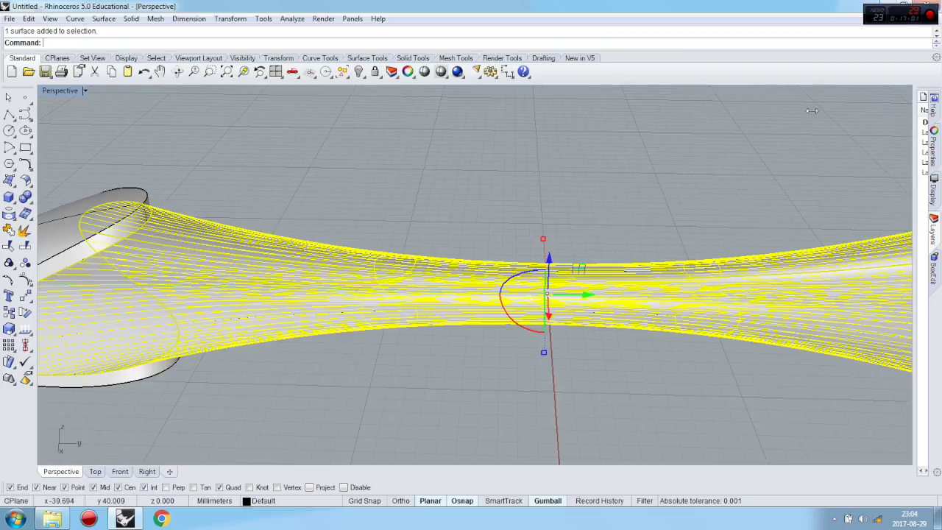
mouse_move(816, 112)
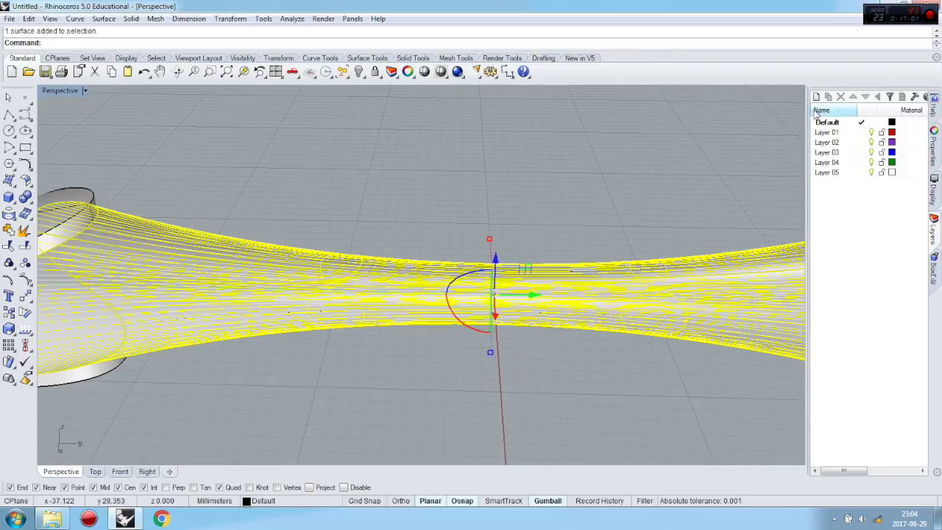
click(935, 147)
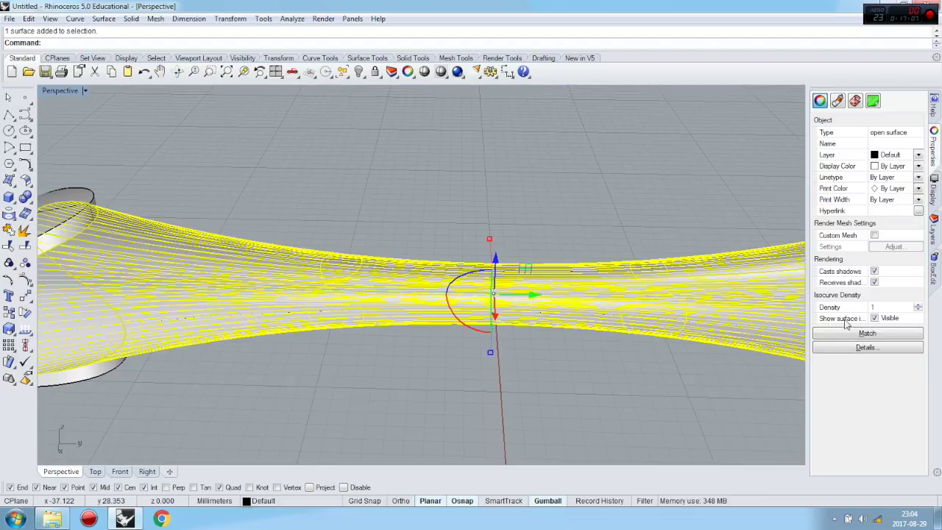
click(875, 318)
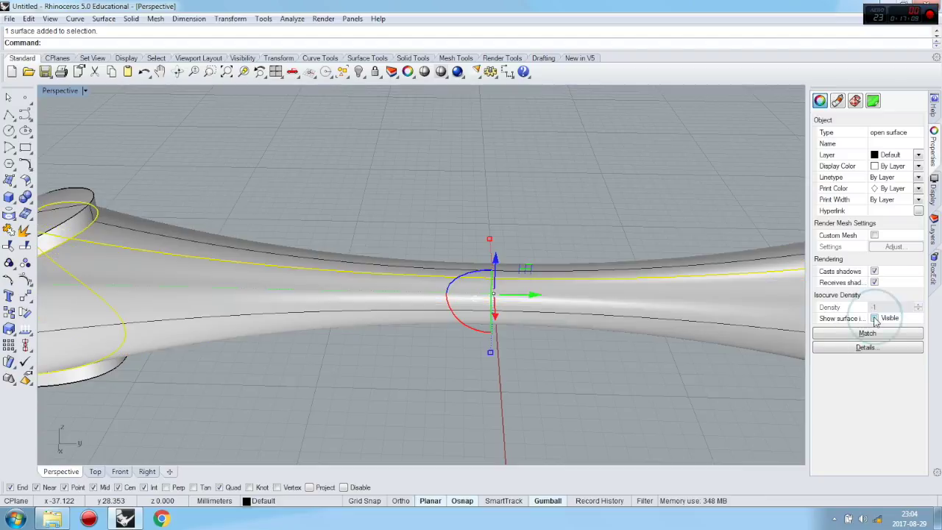
click(630, 231)
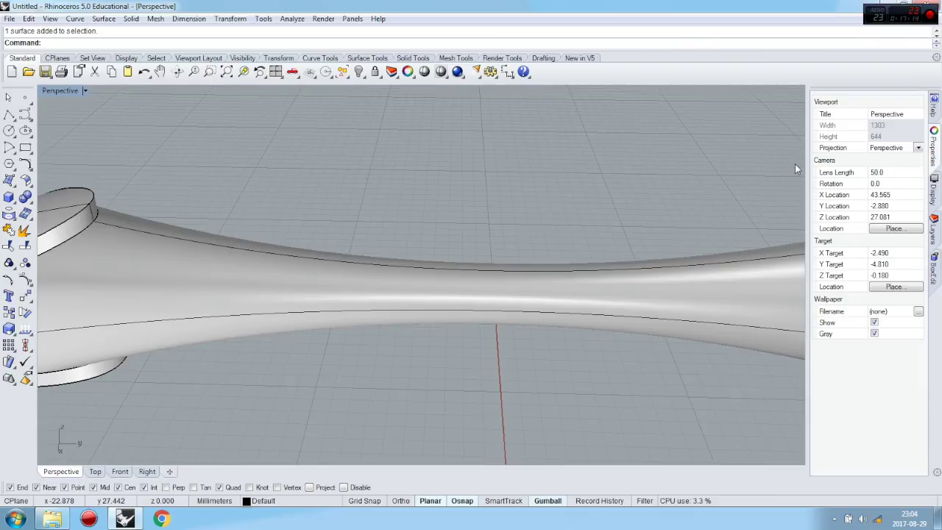
drag(808, 157, 918, 159)
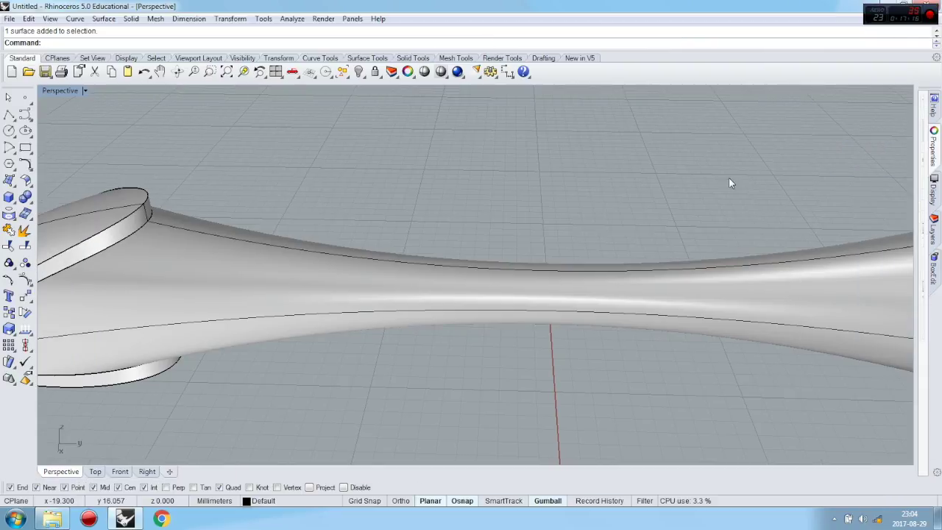
Step: Join the network surface with both Y side panels, selecting all the visible surfaces and arcs together
scroll(569, 225, down, 5)
right_drag(532, 282, 554, 288)
scroll(321, 206, up, 5)
scroll(297, 194, down, 5)
drag(260, 163, 771, 310)
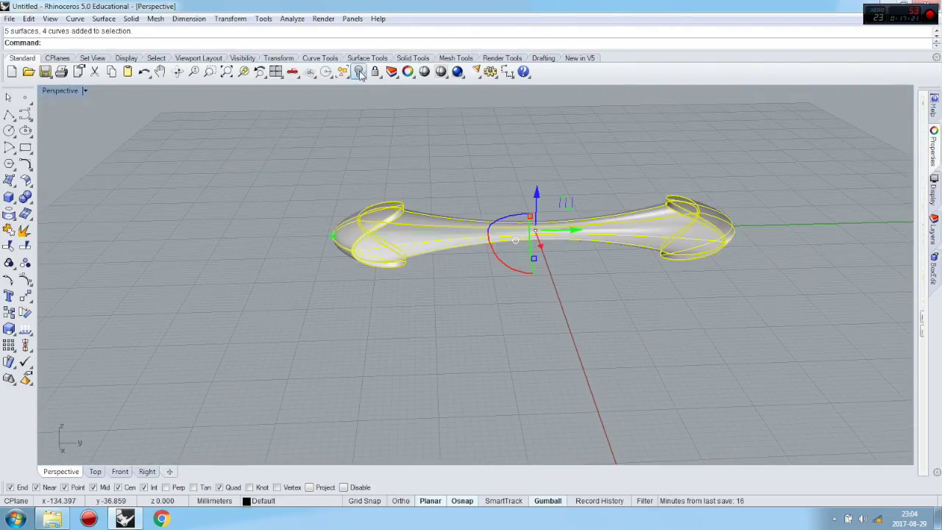
click(8, 230)
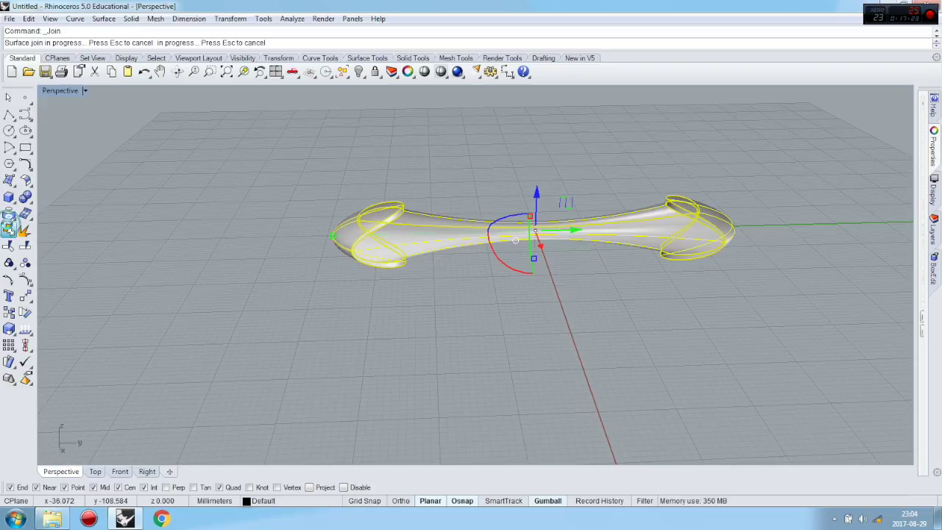
Step: Show all the hidden capsule parts and curves again
click(358, 71)
click(411, 129)
right_drag(411, 129, 390, 133)
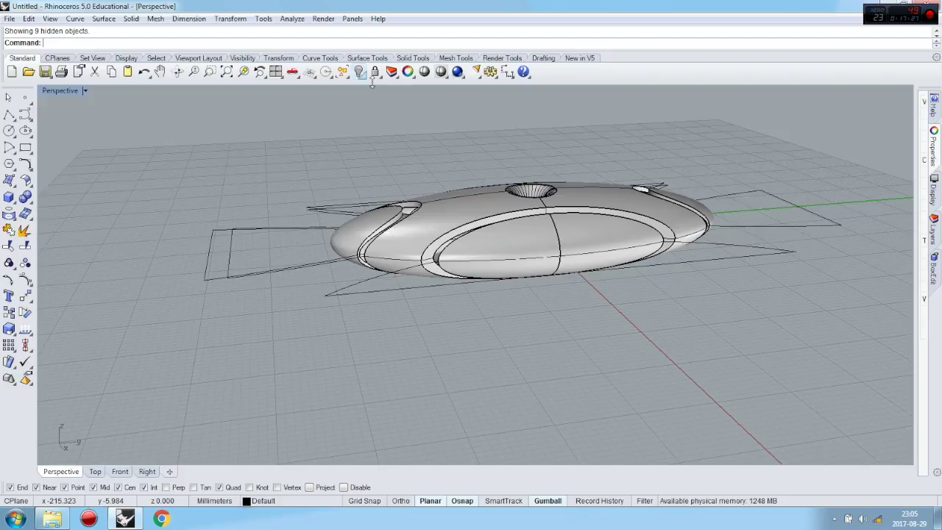
Step: Isolate the two long side panels on the -X and +X sides by hiding everything else
right_drag(477, 197, 462, 181)
click(462, 179)
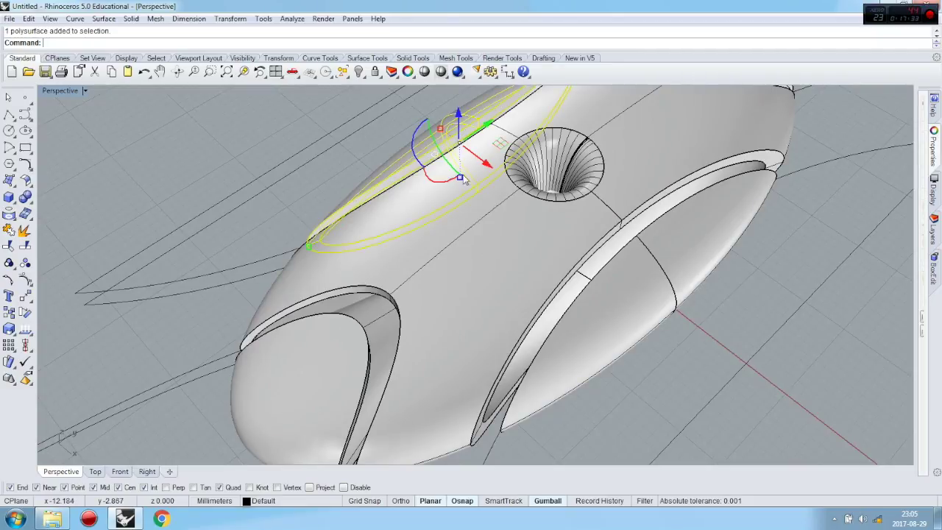
shift+click(598, 324)
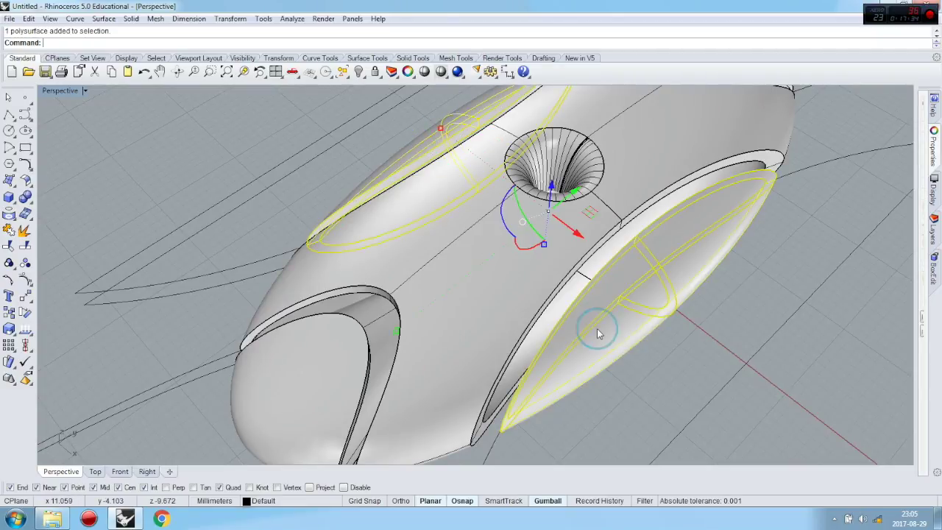
click(362, 76)
click(408, 92)
Step: Explode the two X side panels into separate surfaces
right_drag(459, 150, 531, 215)
click(530, 216)
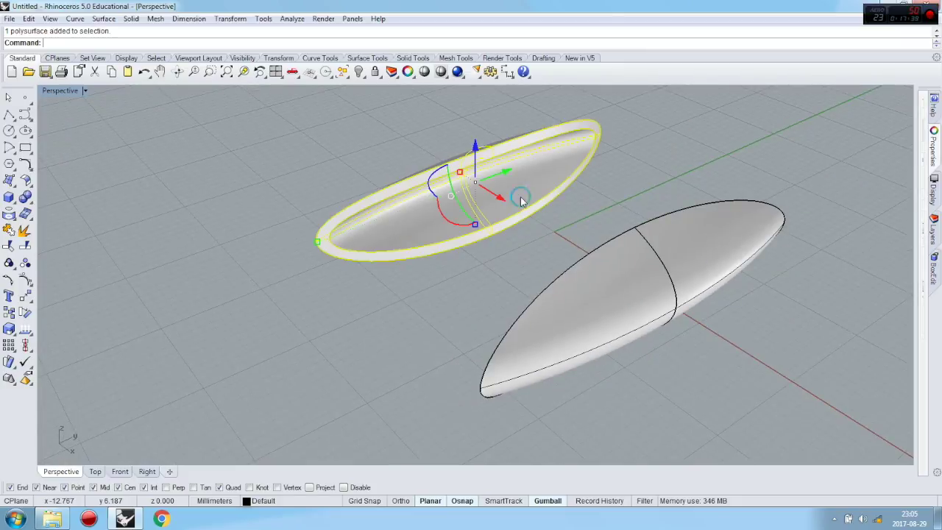
shift+click(552, 293)
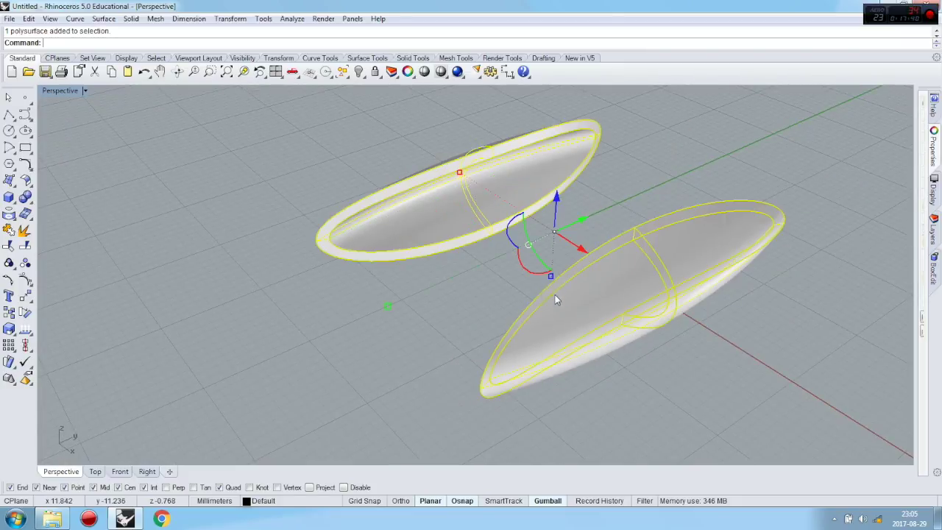
click(24, 231)
click(207, 269)
Step: Delete the inner concave surface of each X side panel
click(440, 223)
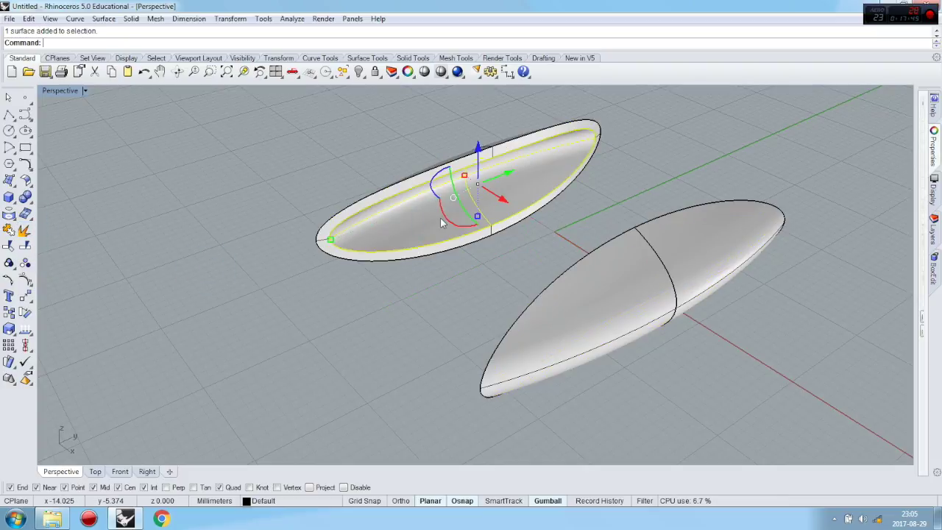
key(Delete)
right_drag(410, 339, 559, 266)
click(559, 262)
key(Delete)
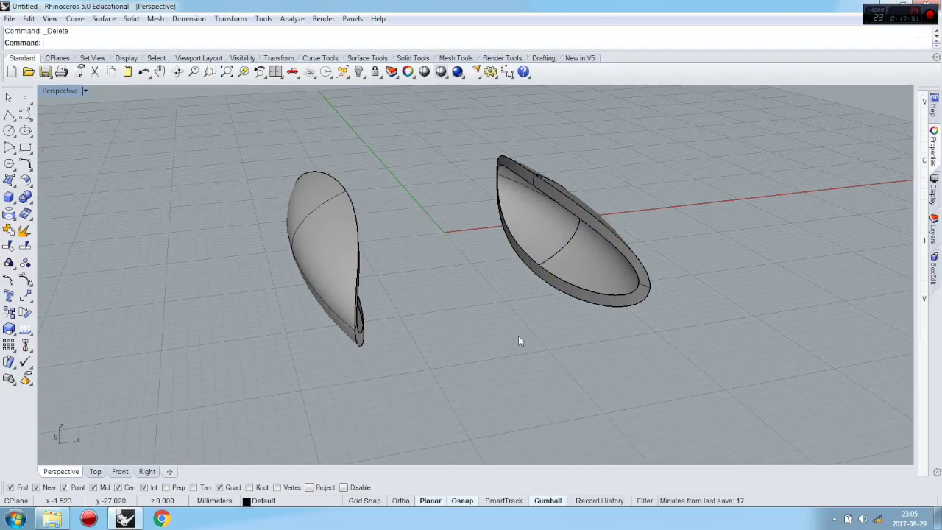
Step: Draw an arc between the upper inner rim quadrants of both X side panels, bowing toward the origin in the Front view
right_drag(528, 331, 448, 319)
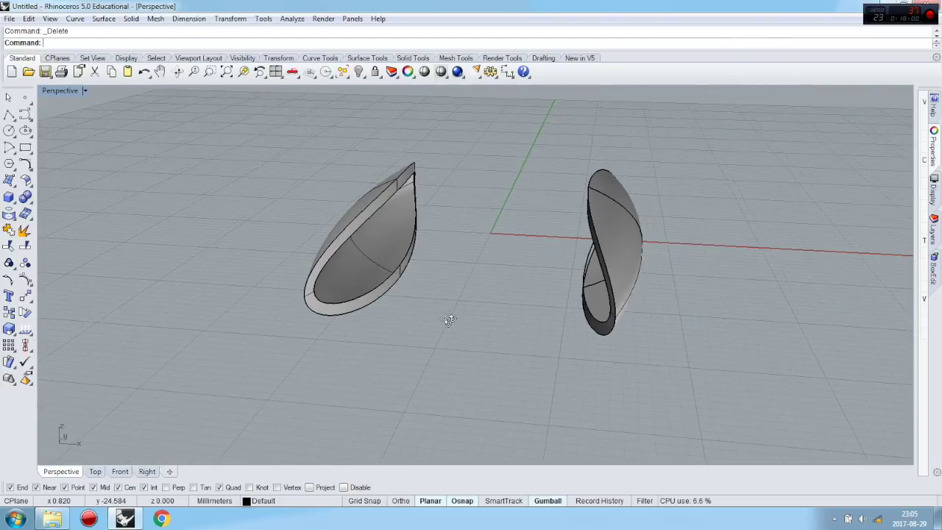
click(10, 149)
click(27, 153)
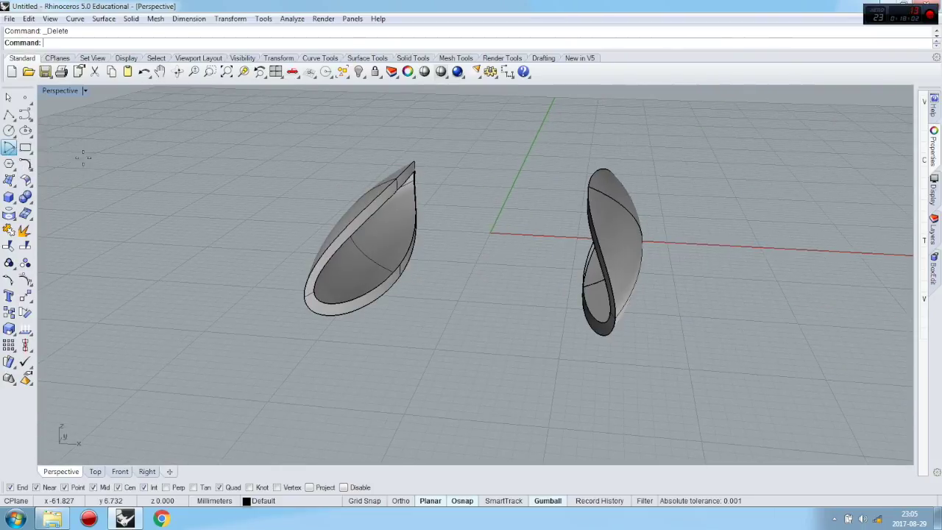
click(397, 190)
right_drag(411, 193, 571, 193)
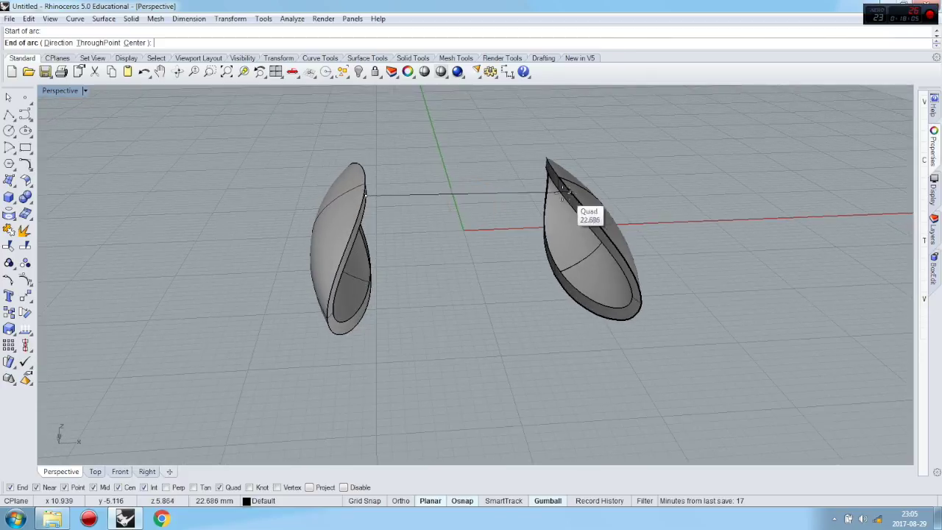
click(559, 190)
click(120, 471)
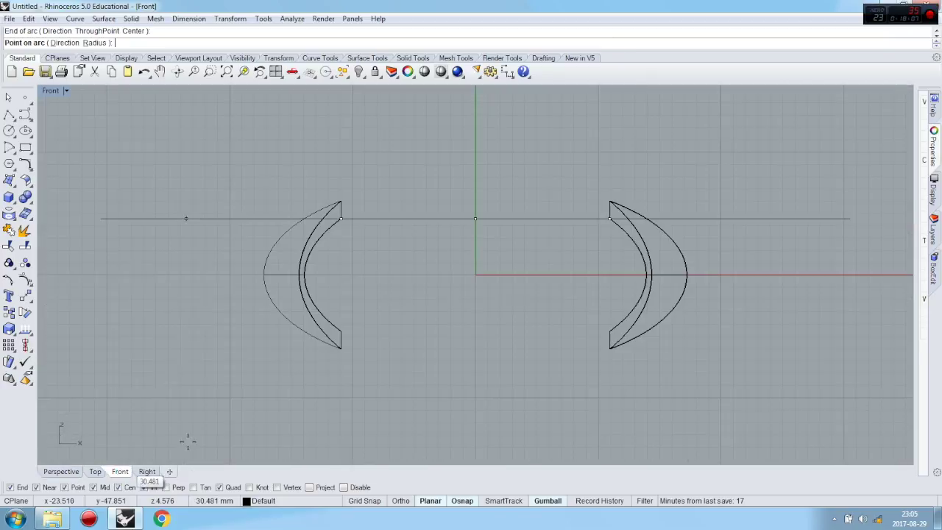
click(519, 247)
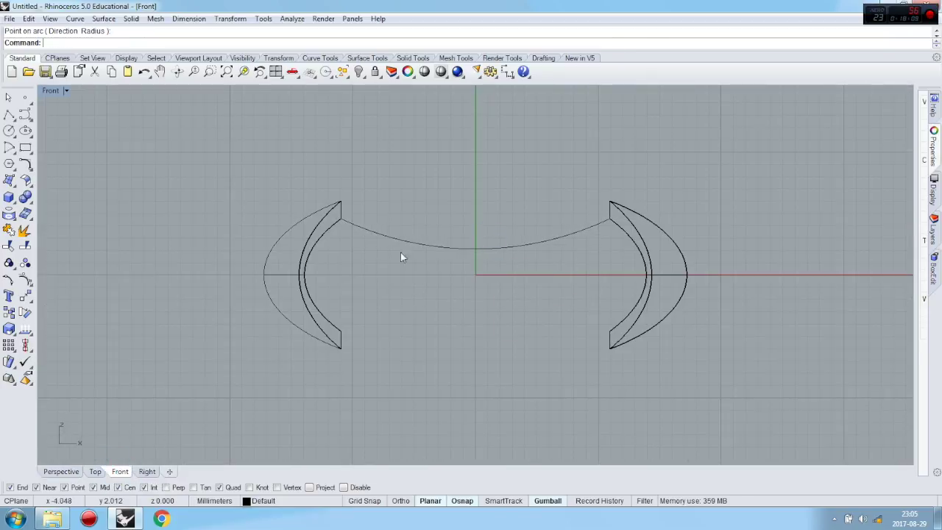
Step: Mirror a copy of the upper arc across the X axis in the Front view, starting the mirror plane at 0
click(415, 245)
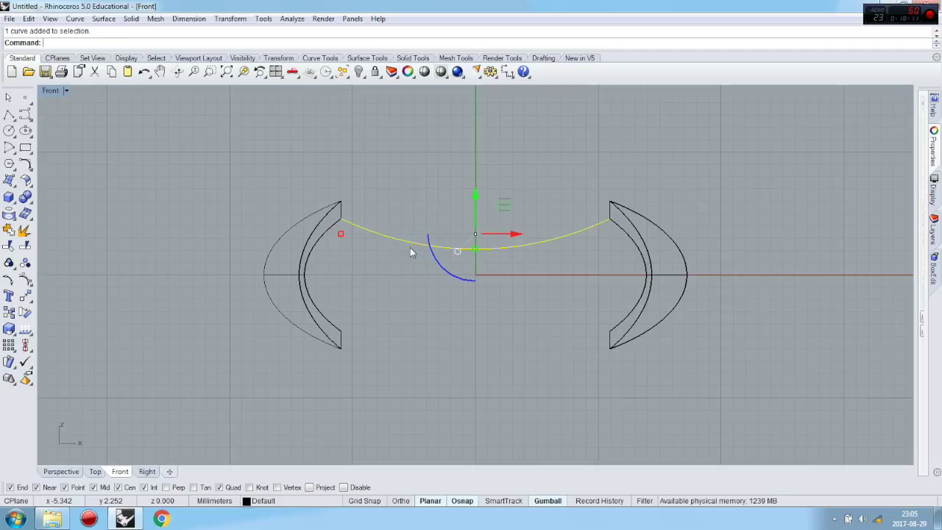
text(Mirror)
key(Return)
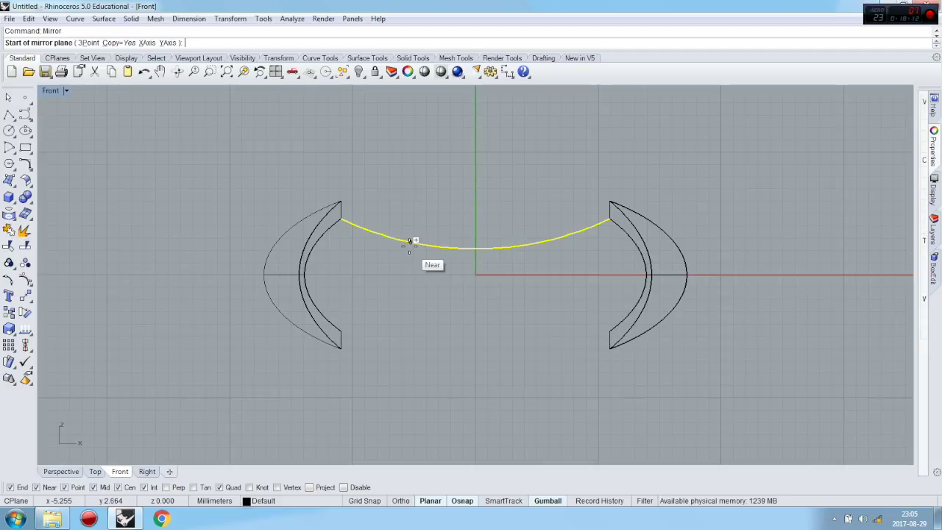
click(476, 275)
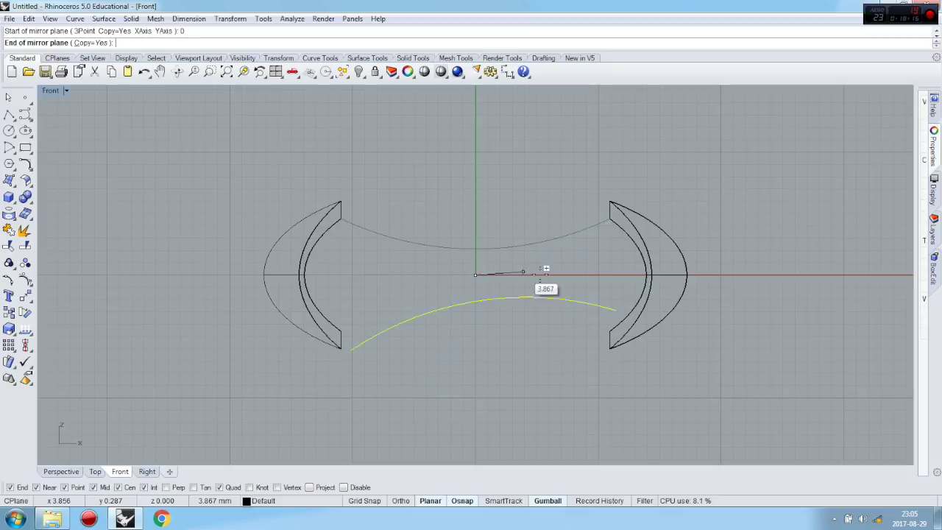
click(795, 275)
Step: Draw an arc between the inner rim quadrants at the negative-Y ends of both side panels, bowing toward the origin in the Top view
click(65, 472)
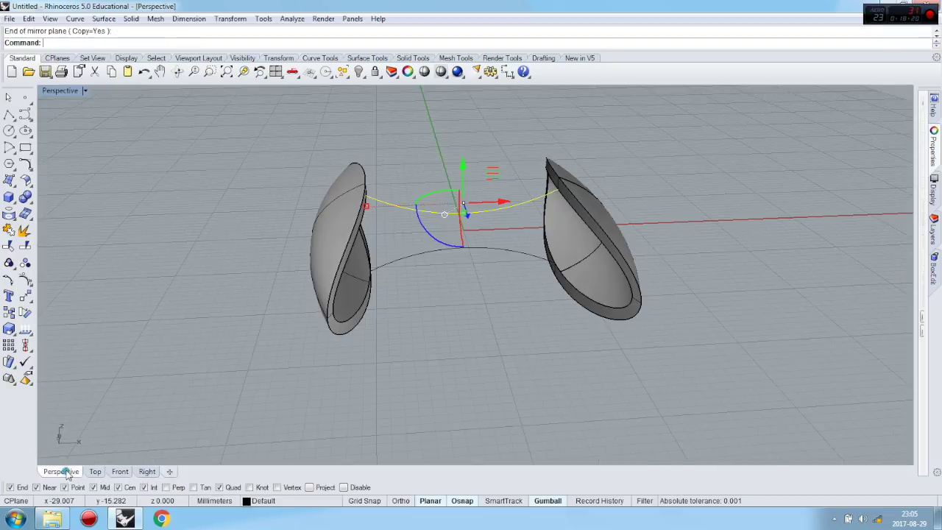
right_drag(403, 304, 328, 330)
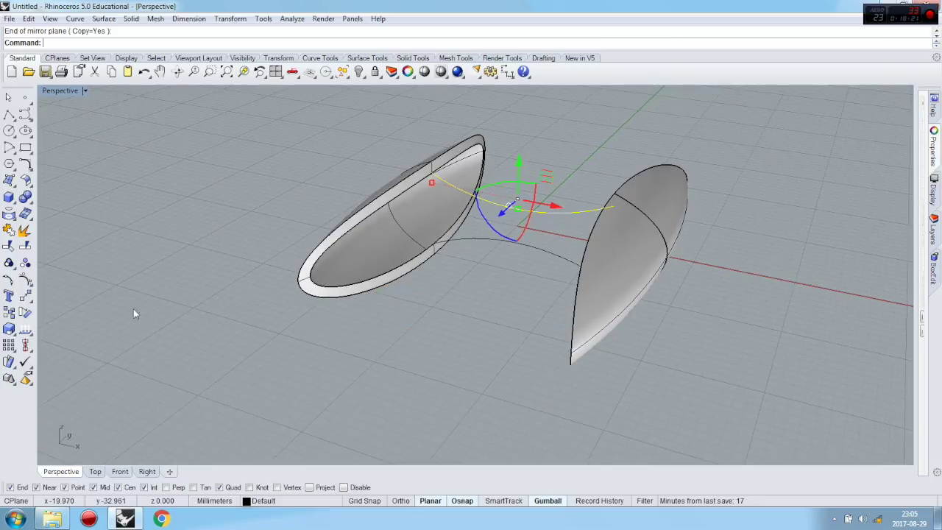
click(30, 167)
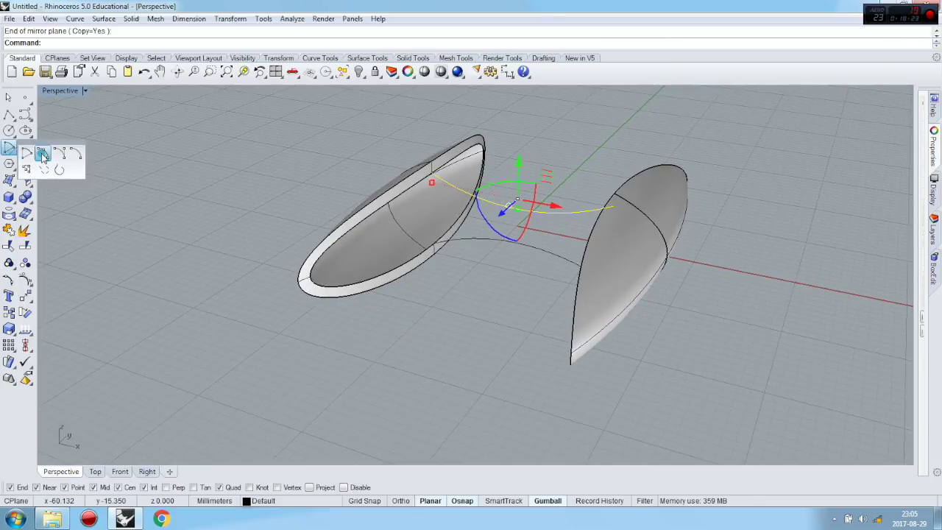
click(45, 152)
click(330, 293)
right_drag(332, 294, 505, 312)
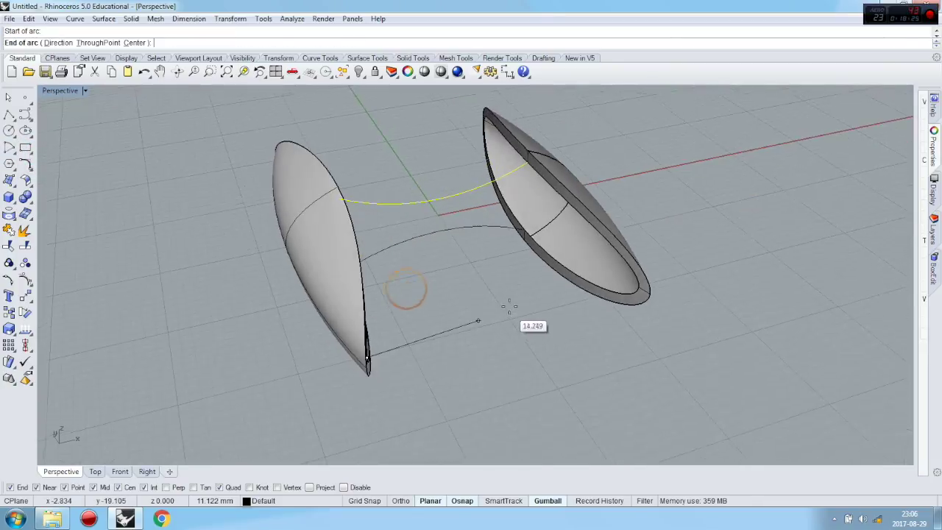
click(621, 292)
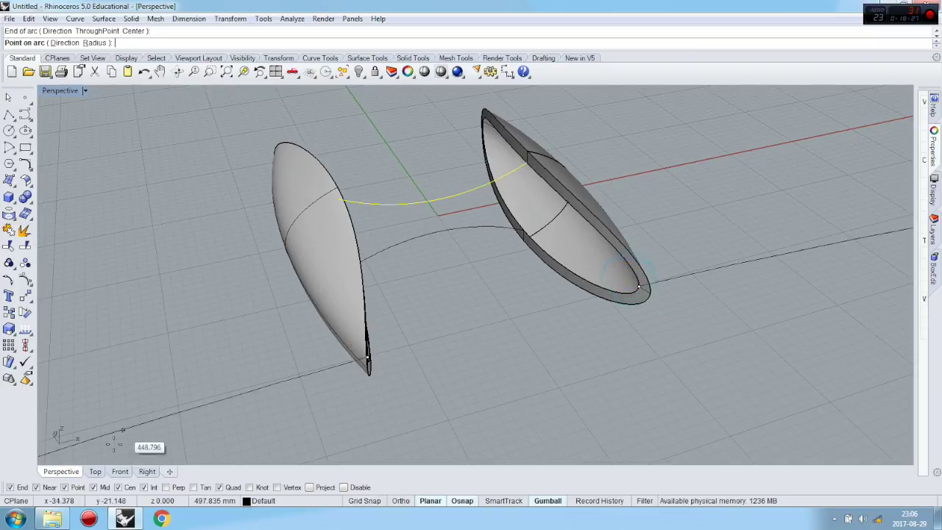
click(95, 471)
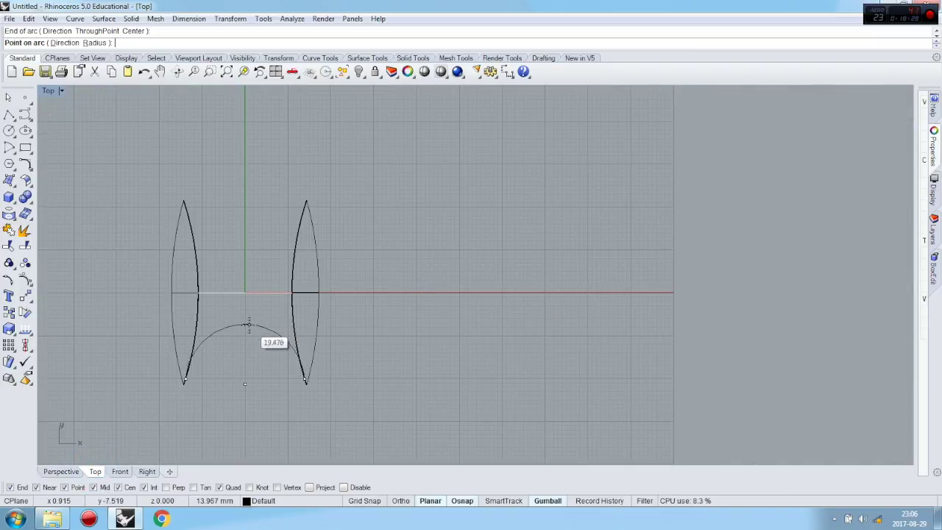
click(248, 337)
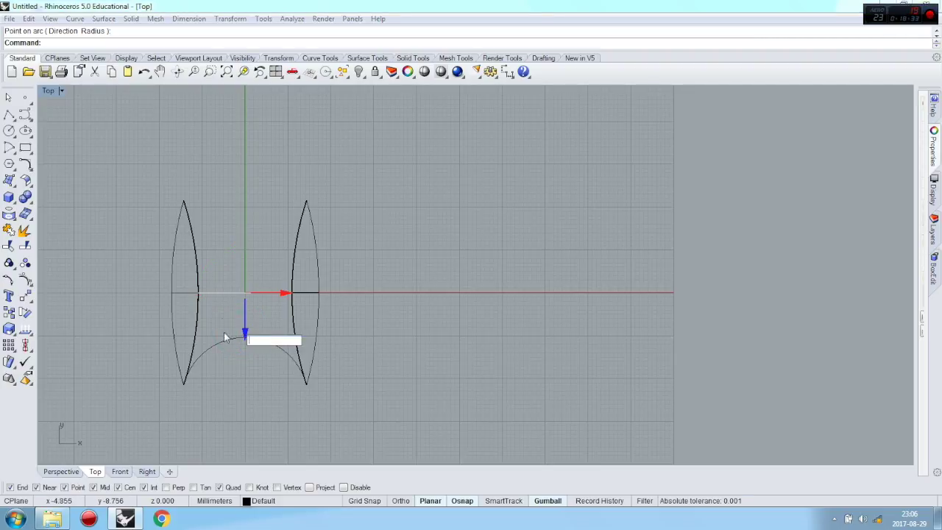
Step: Mirror a copy of the negative-Y arc across the X axis in the Top view, starting the mirror plane at 0
click(262, 342)
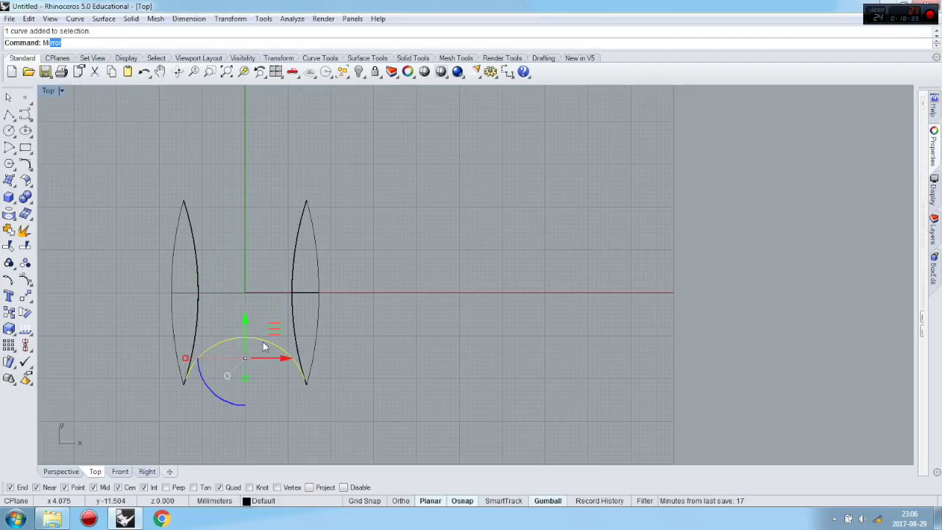
key(Return)
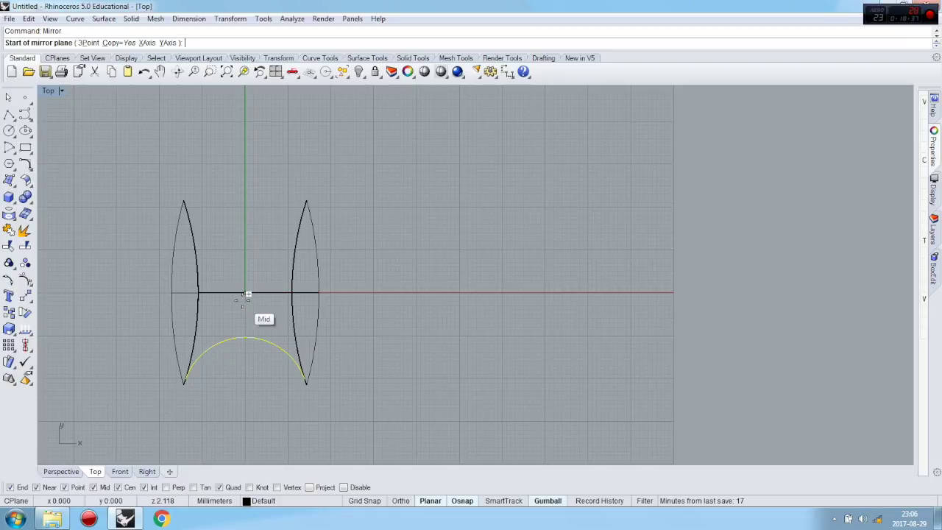
click(248, 295)
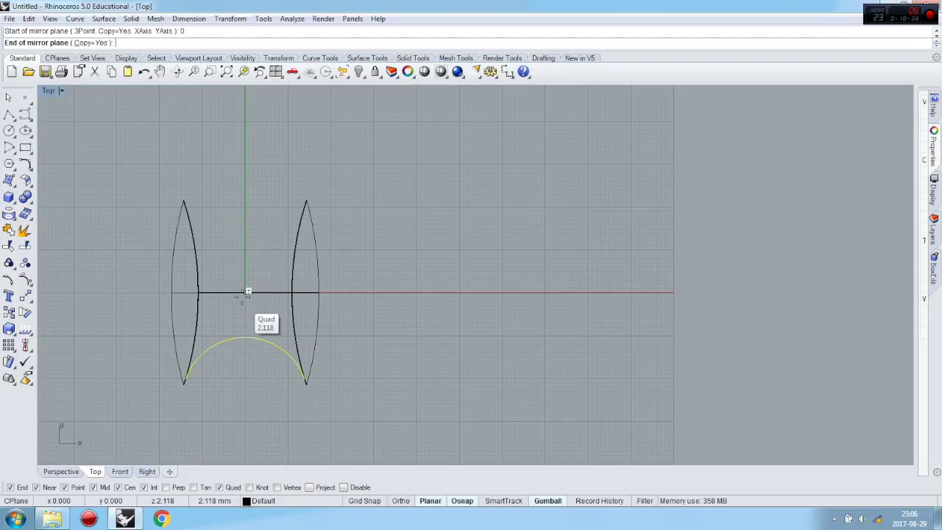
click(393, 304)
click(62, 471)
right_drag(540, 362, 518, 331)
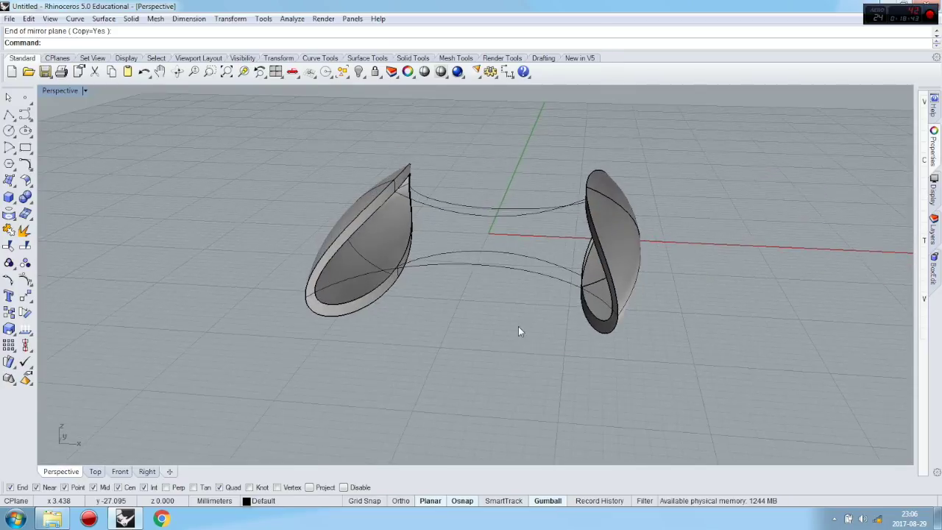
click(15, 184)
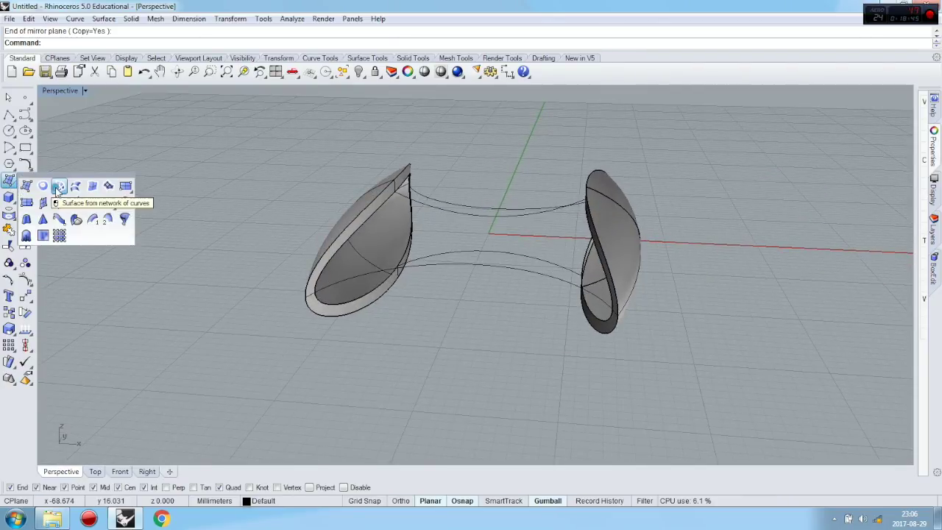
click(56, 187)
right_drag(502, 193, 471, 234)
right_drag(631, 205, 639, 237)
scroll(640, 237, up, 5)
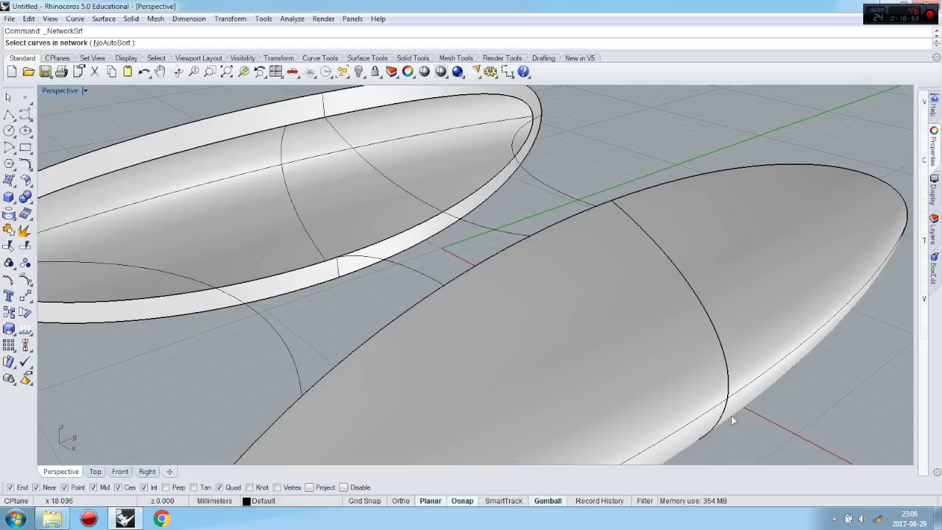
right_drag(732, 420, 824, 346)
right_drag(742, 165, 681, 200)
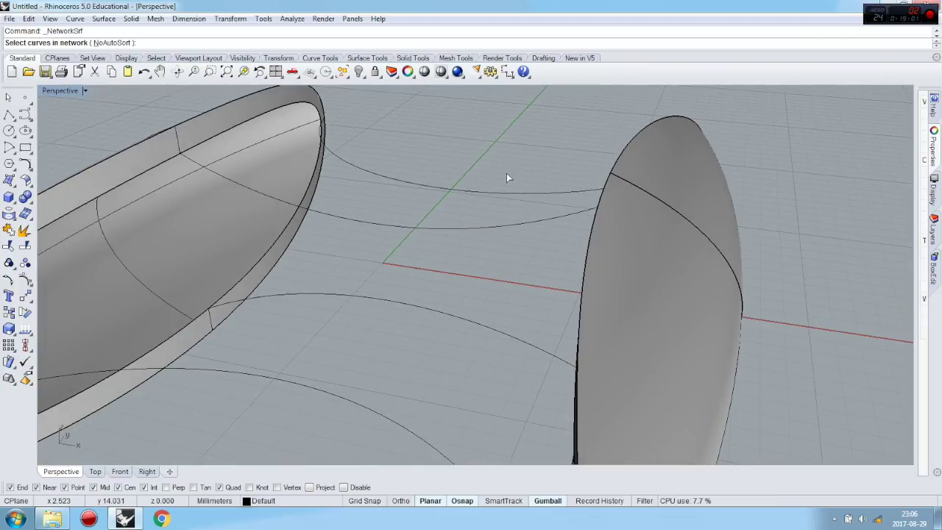
scroll(507, 176, down, 5)
right_drag(452, 196, 513, 189)
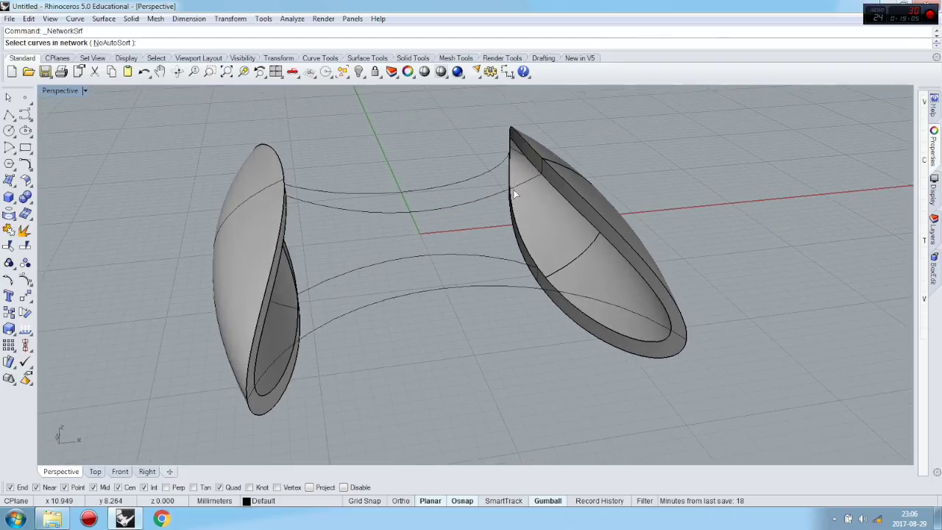
right_click(491, 359)
mouse_move(498, 336)
right_down()
mouse_move(485, 341)
mouse_move(494, 346)
right_up()
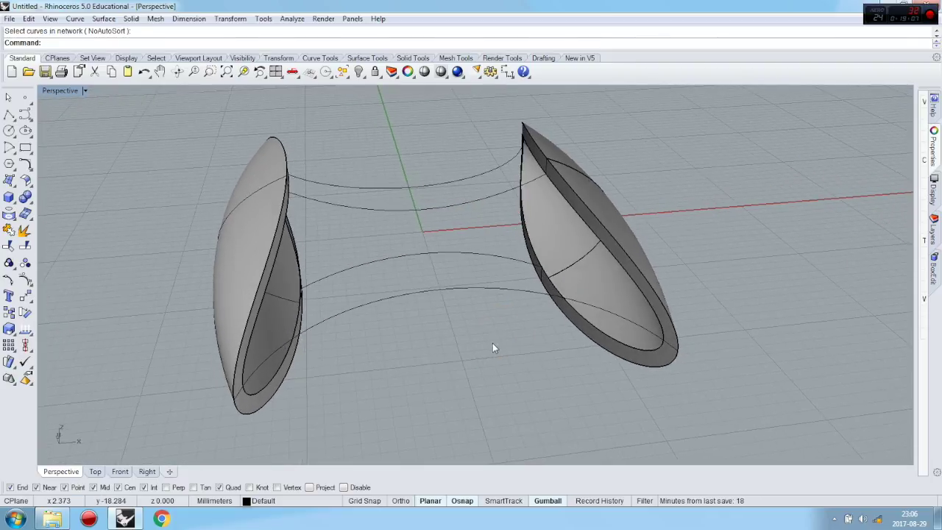
Step: Try to create a network surface from the four connecting arcs and the inner rim edges of both side panels
click(12, 185)
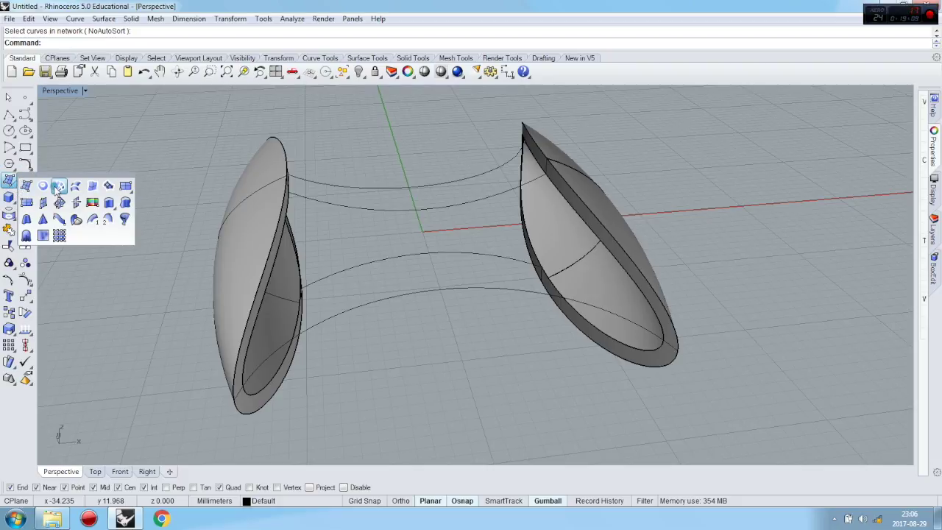
click(58, 187)
key(ctrl+a)
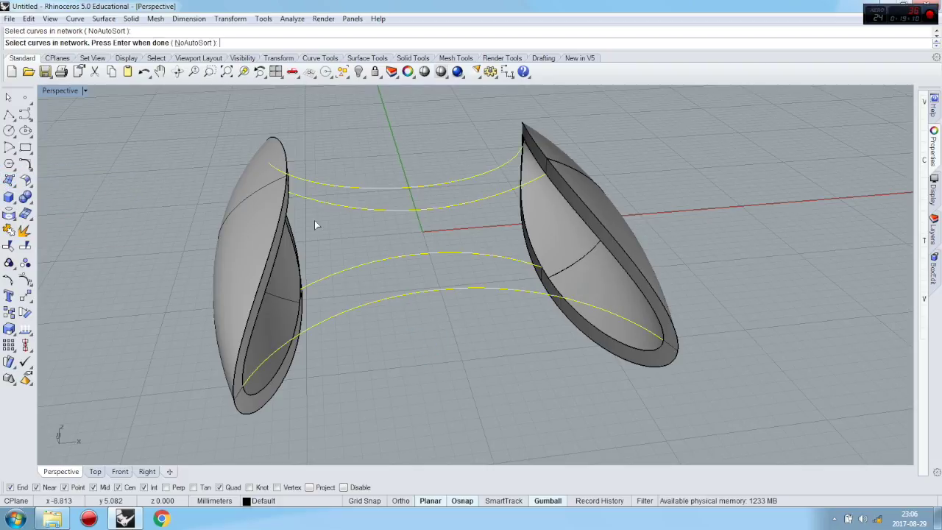
click(279, 249)
click(597, 237)
right_drag(549, 208, 509, 166)
key(Return)
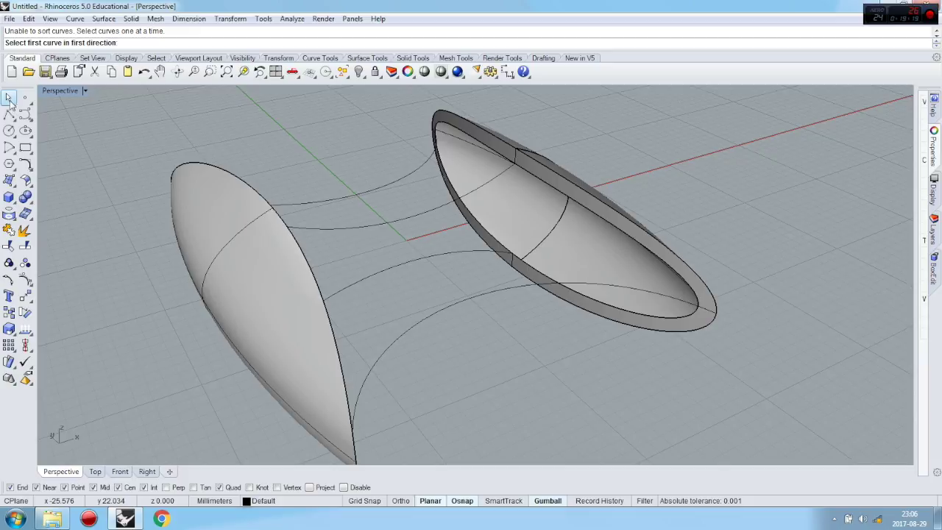
Step: Try to loft a Normal-style surface through all four connecting arcs selected together
click(9, 184)
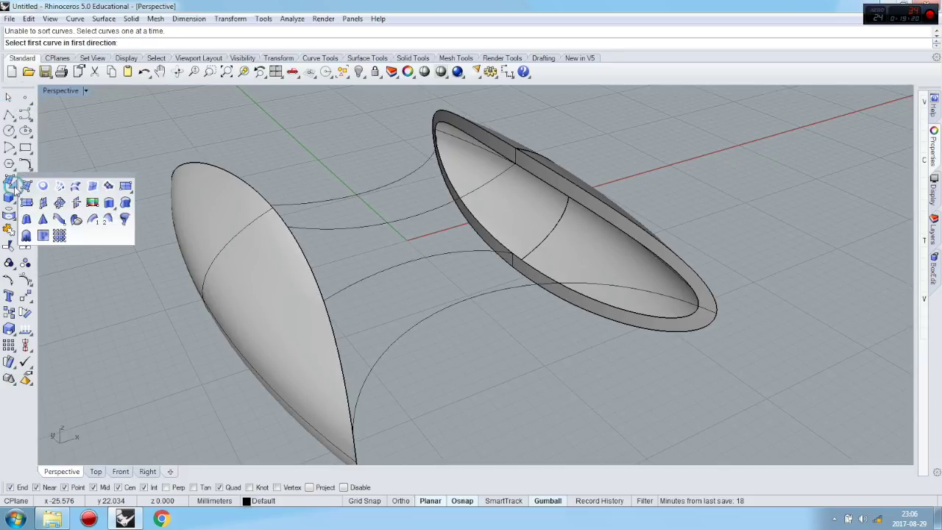
click(75, 193)
right_drag(421, 319, 395, 324)
drag(385, 161, 395, 130)
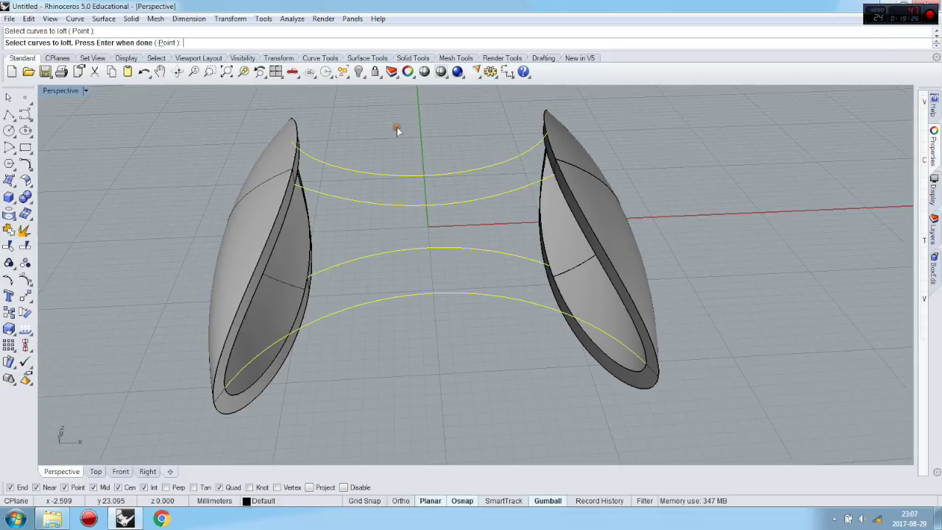
key(Return)
right_drag(429, 312, 473, 277)
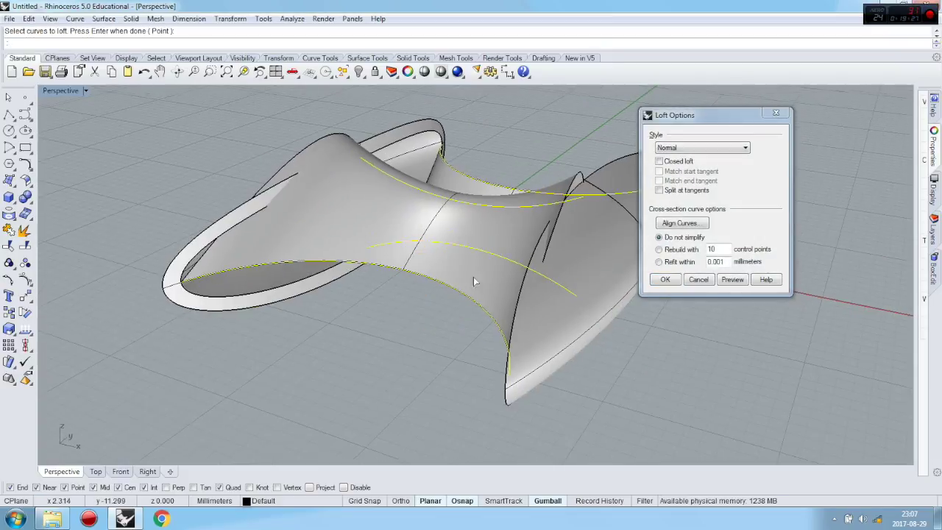
click(697, 283)
right_drag(384, 315, 400, 305)
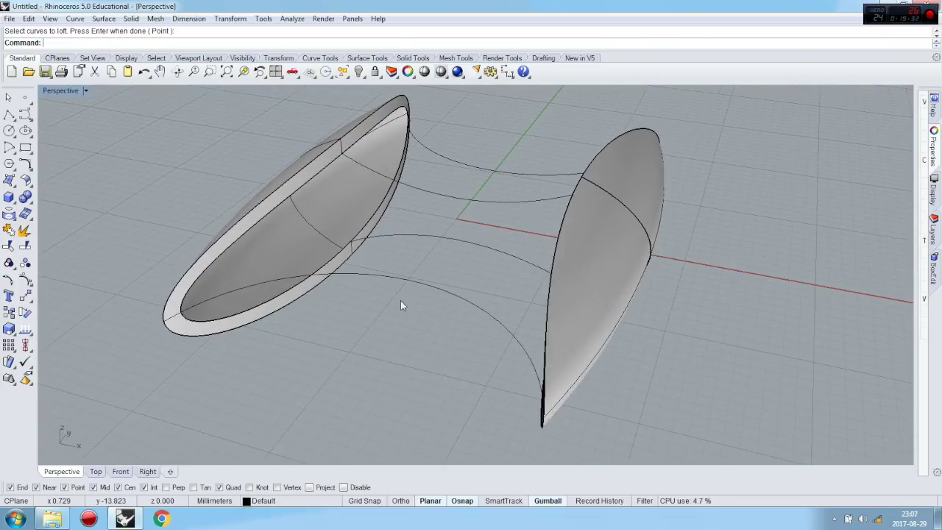
Step: Try to loft the arcs picked individually in the order negative-Y, upper, positive-Y and lower
click(12, 186)
click(75, 187)
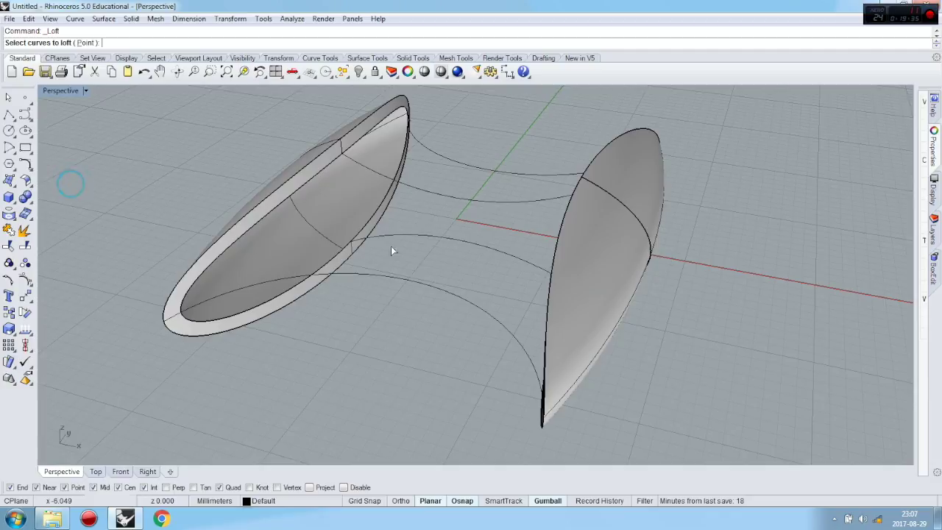
click(423, 284)
click(438, 194)
click(473, 168)
click(478, 248)
key(Return)
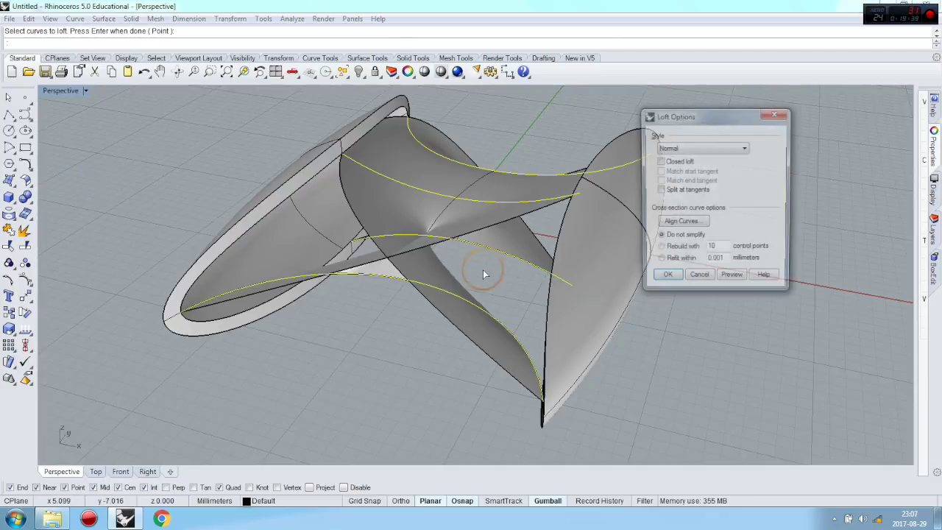
click(699, 280)
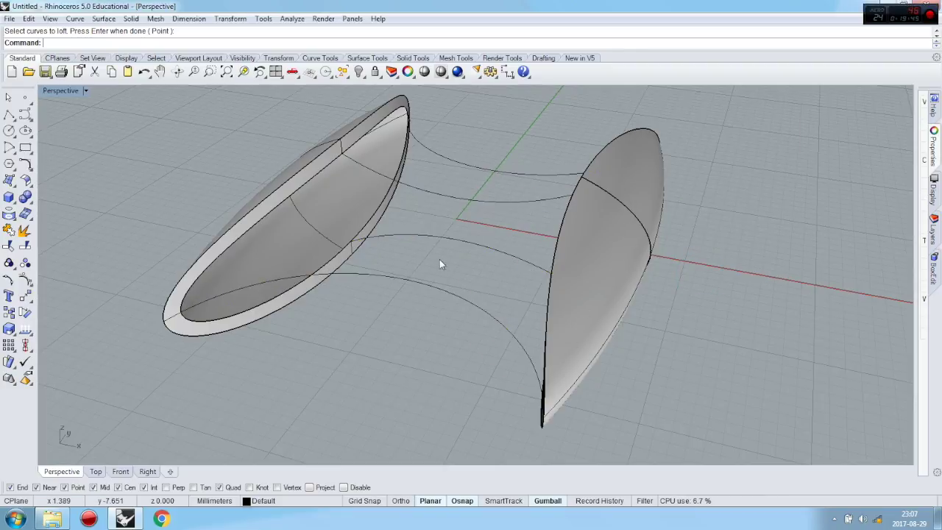
click(15, 188)
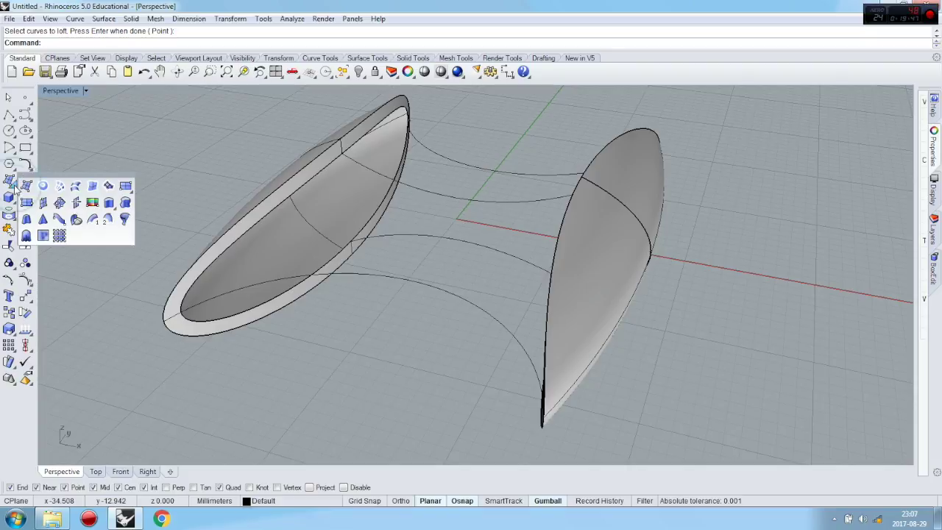
click(76, 187)
click(508, 329)
click(526, 263)
click(546, 197)
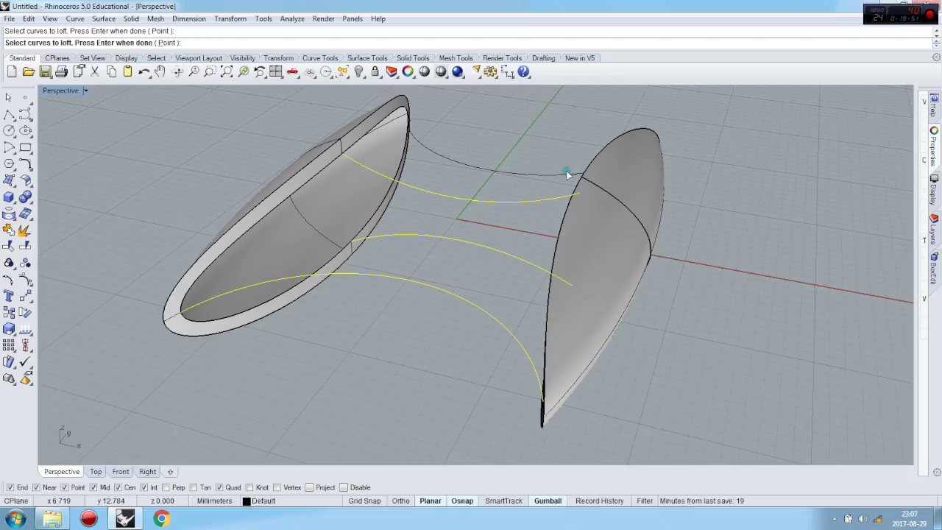
key(Return)
right_drag(558, 125, 651, 289)
key(Escape)
Step: Loft the four arcs in order around the opening as a closed loft with Normal style and Do not simplify
key(Return)
click(651, 289)
click(494, 158)
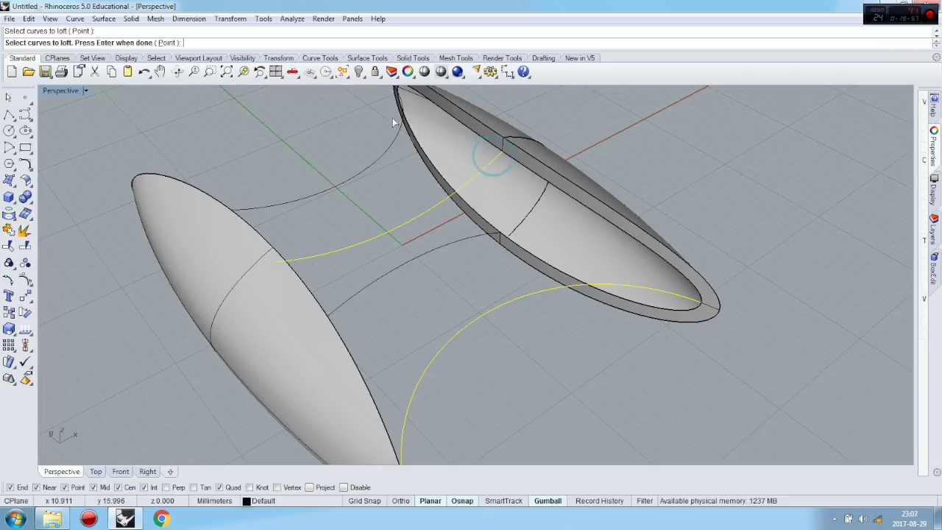
click(491, 233)
right_click(589, 352)
right_drag(508, 352, 390, 275)
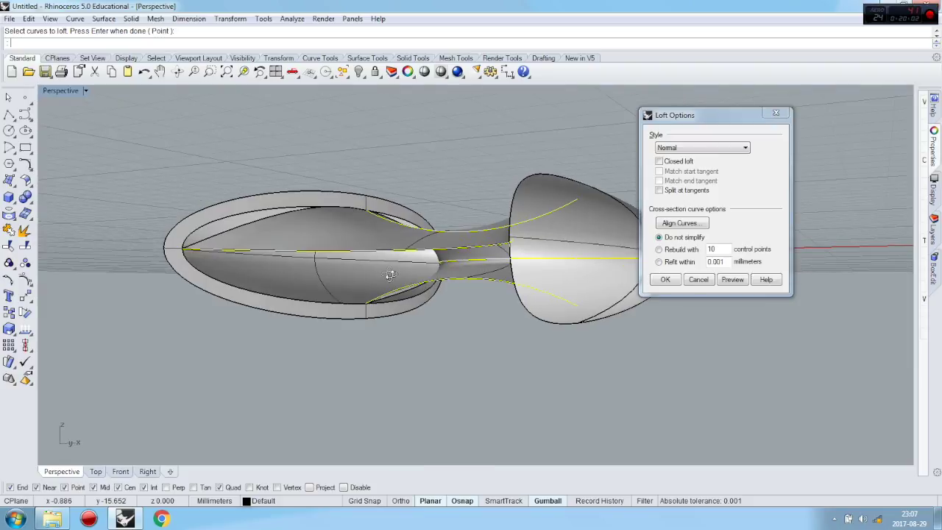
click(660, 162)
right_drag(515, 323, 630, 301)
click(732, 280)
right_drag(477, 277, 219, 225)
scroll(213, 250, up, 5)
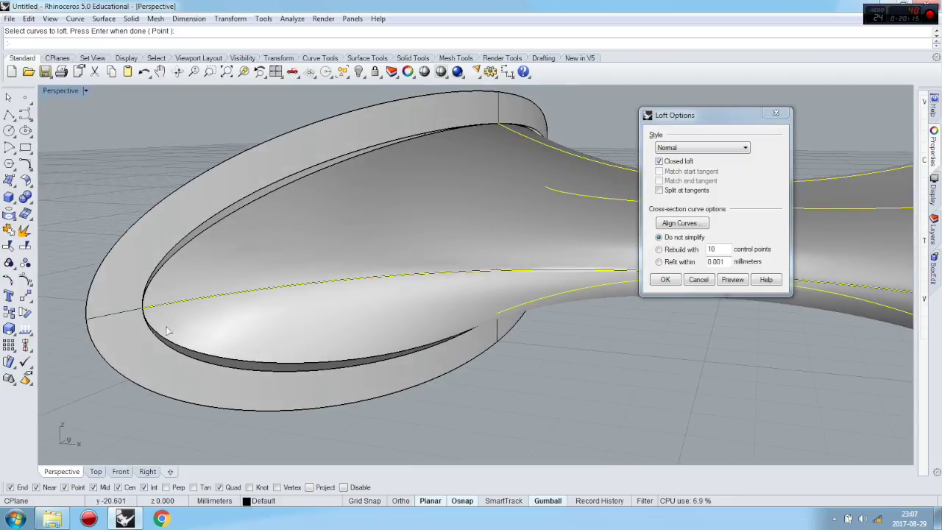
click(665, 280)
Step: Delete the narrow rim surfaces of both side panels, leaving their outer shells and the lofted connector
click(238, 183)
right_drag(238, 182, 491, 230)
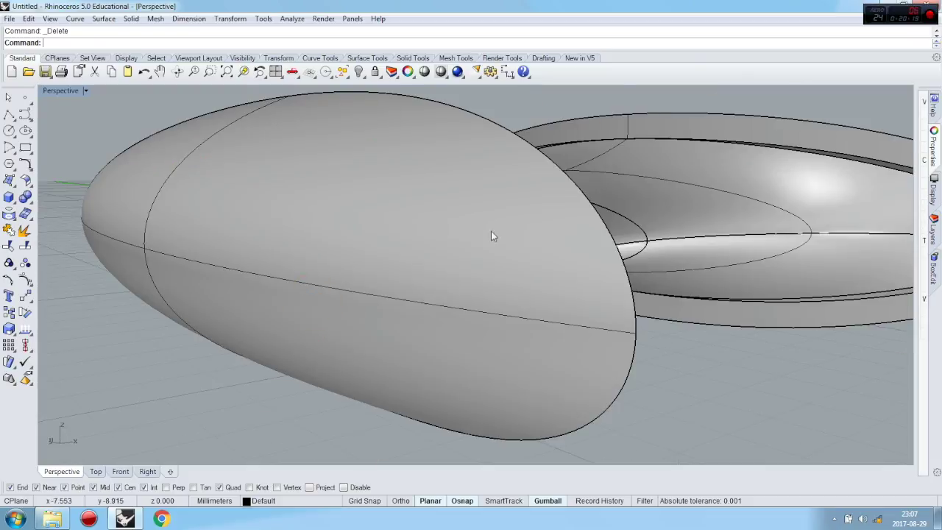
scroll(491, 231, down, 4)
key(Delete)
right_drag(721, 316, 150, 300)
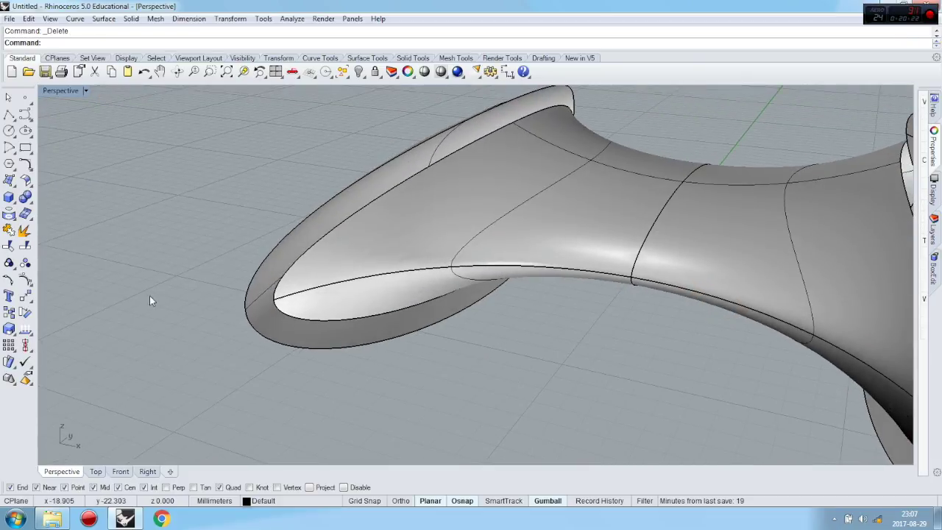
Step: Blend the side panel's open outer edge to the adjoining loft edge with Position continuity at both edges
click(30, 187)
click(125, 187)
click(337, 201)
click(337, 193)
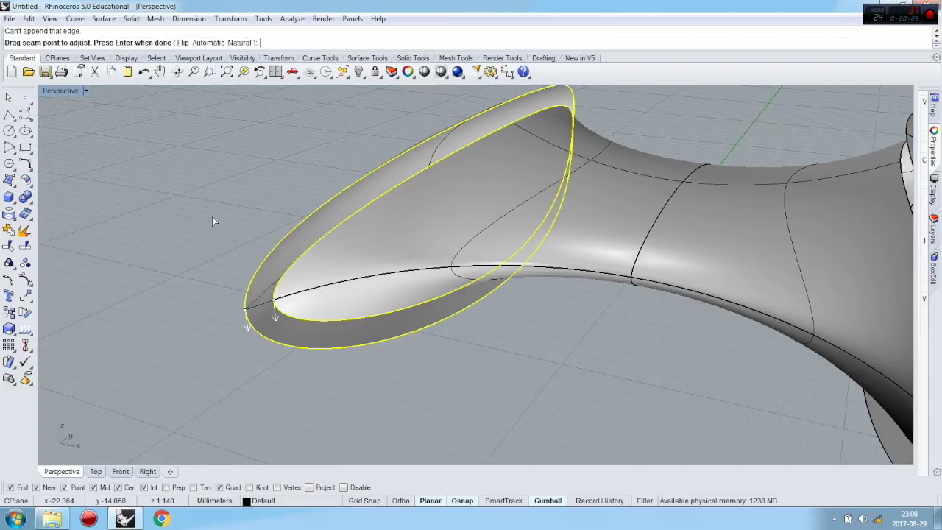
key(Return)
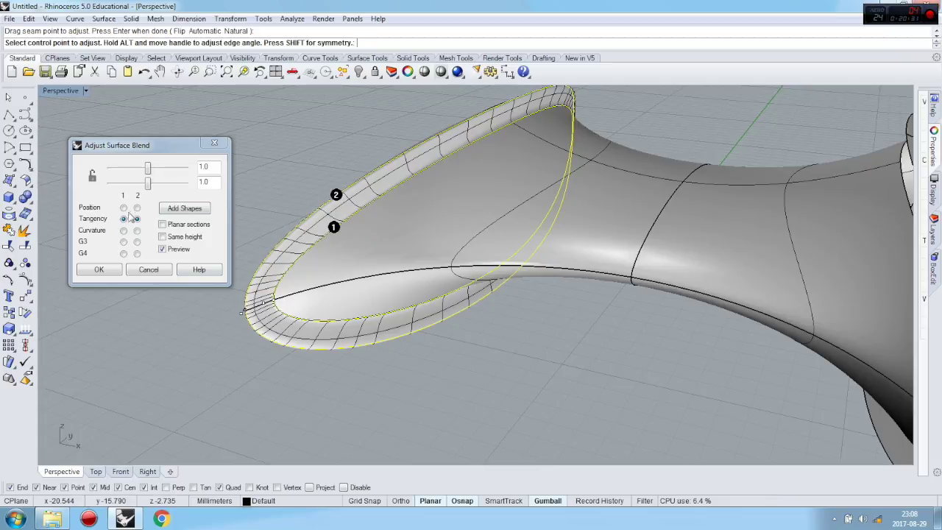
click(123, 208)
click(137, 208)
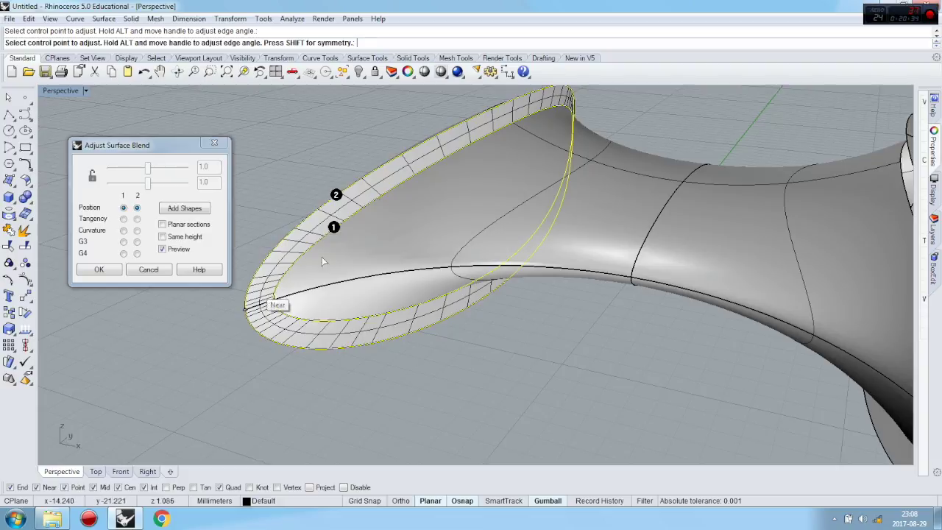
click(96, 270)
Step: Blend the opposite side panel's open outer edge to the loft connector with Position continuity at both edges
right_drag(212, 289, 454, 279)
key(Return)
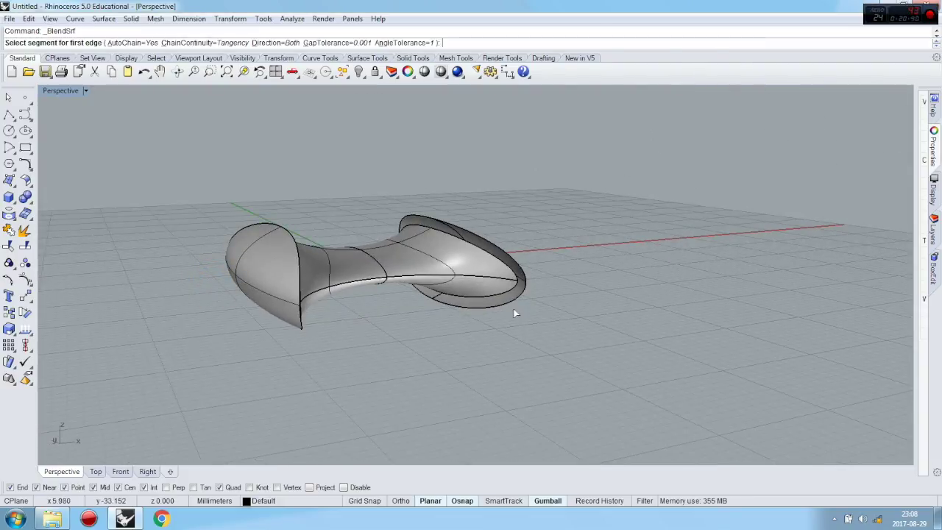
click(505, 298)
key(Return)
click(524, 307)
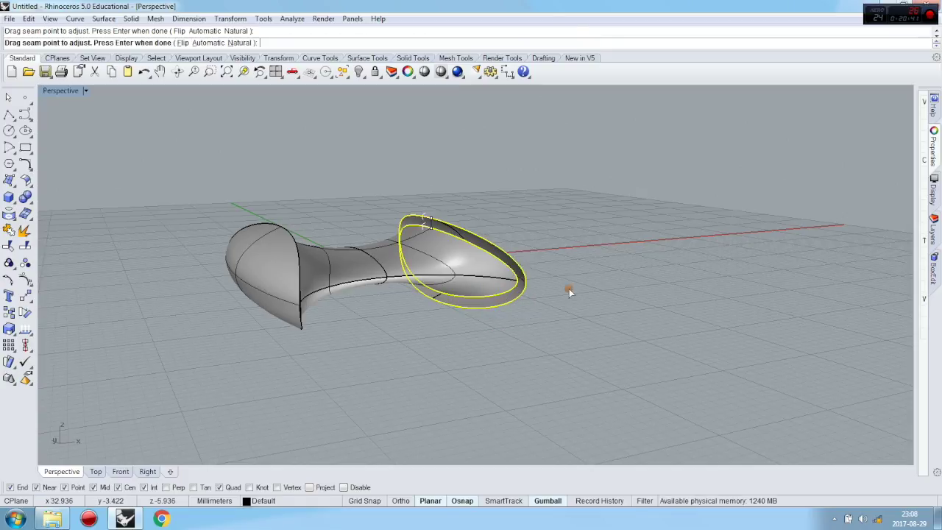
key(Return)
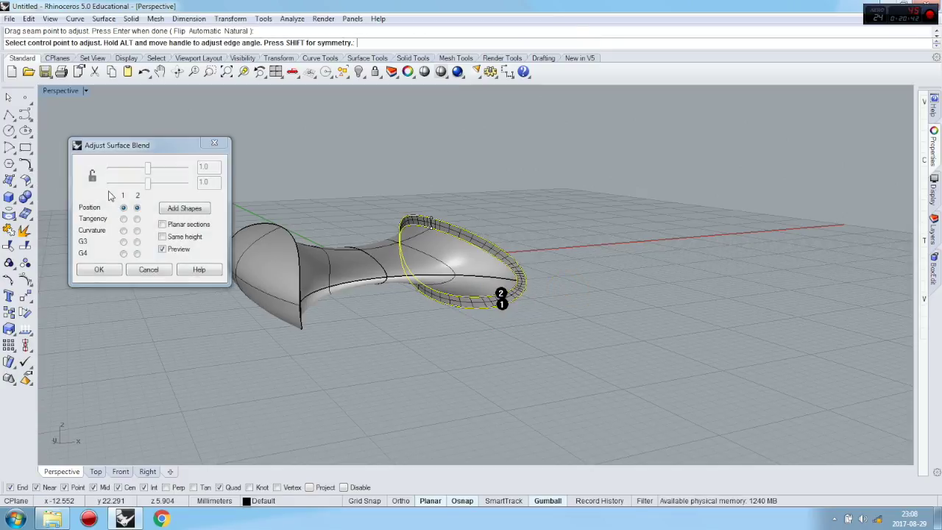
click(103, 271)
Step: Join the side panel shells, lofted connector and rim blends into one body, and show all hidden capsule parts
key(ctrl+a)
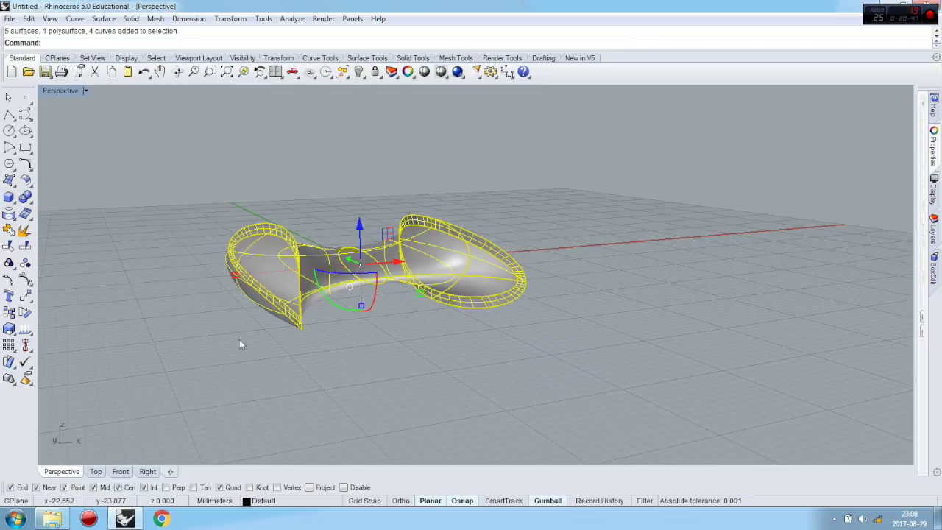
click(10, 232)
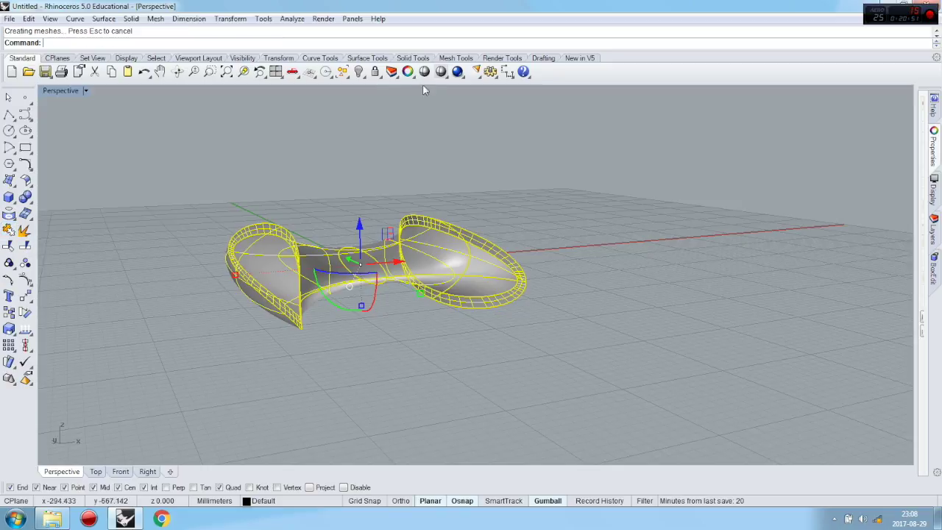
click(378, 158)
click(411, 232)
click(472, 181)
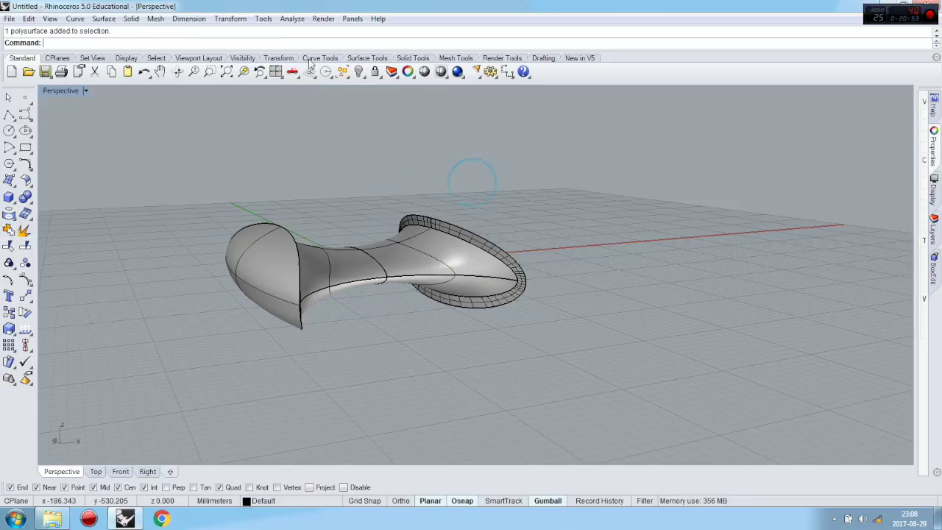
right_click(359, 71)
right_drag(611, 217, 564, 275)
scroll(382, 217, up, 3)
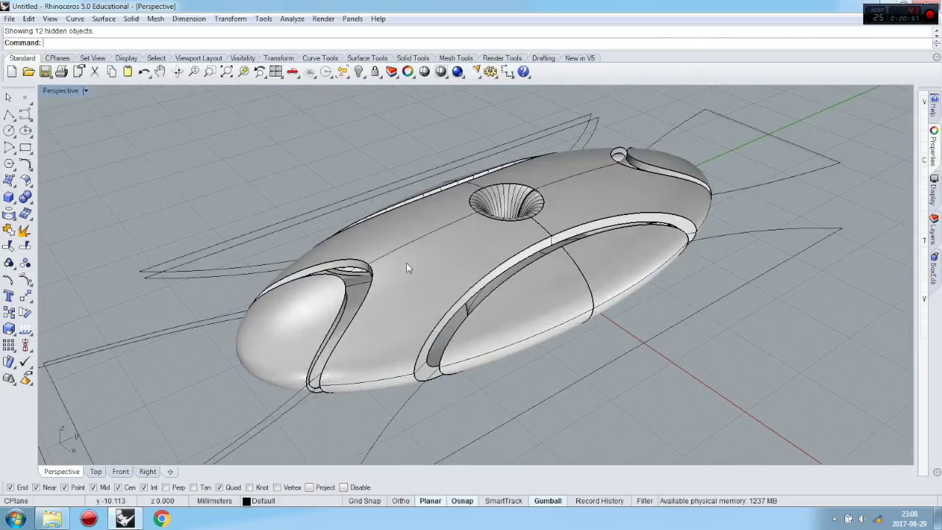
Step: Switch to the TUTORIAL CAPSULE folder and examine the COSIK2 reference image for the capsule's central area
click(63, 521)
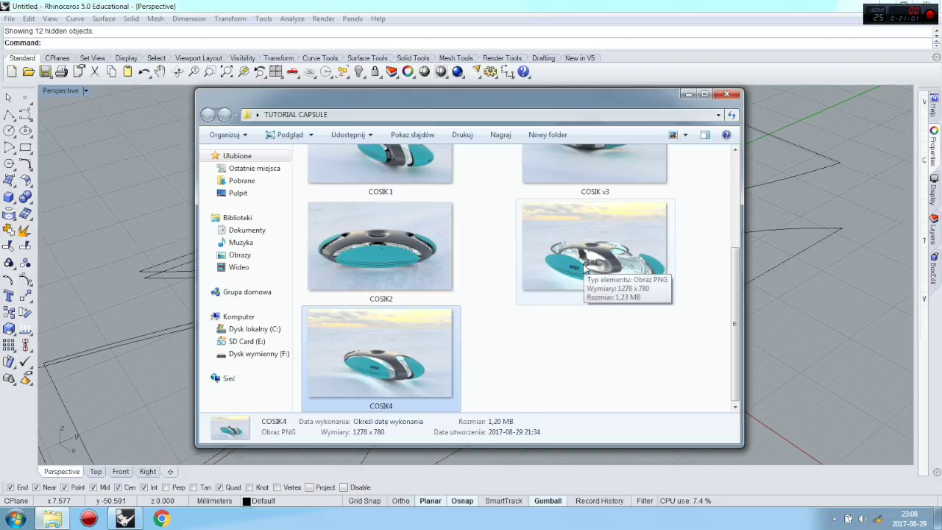
scroll(583, 263, up, 3)
scroll(543, 284, down, 5)
click(392, 251)
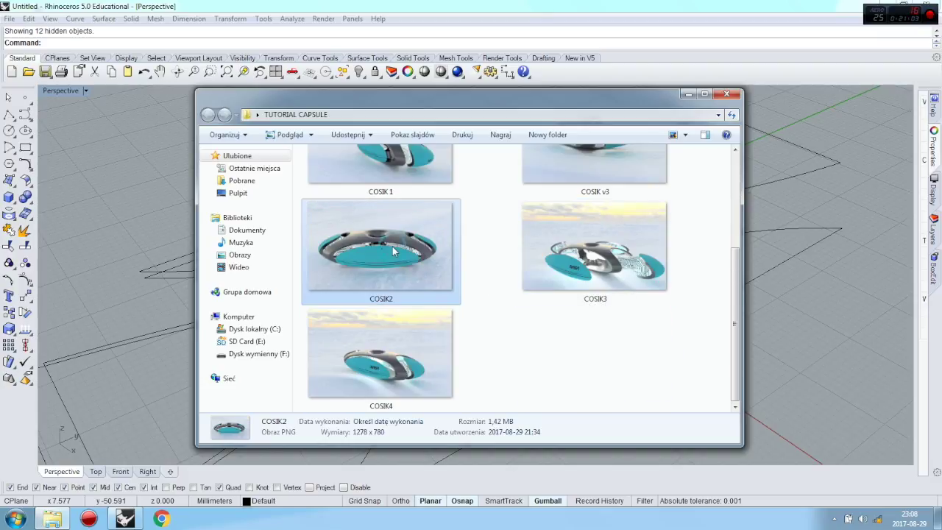
double_click(392, 251)
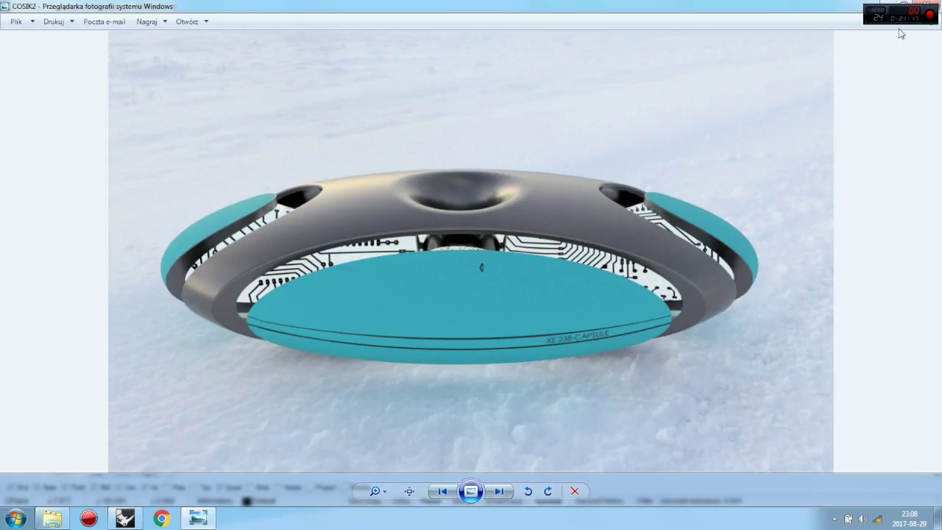
click(928, 5)
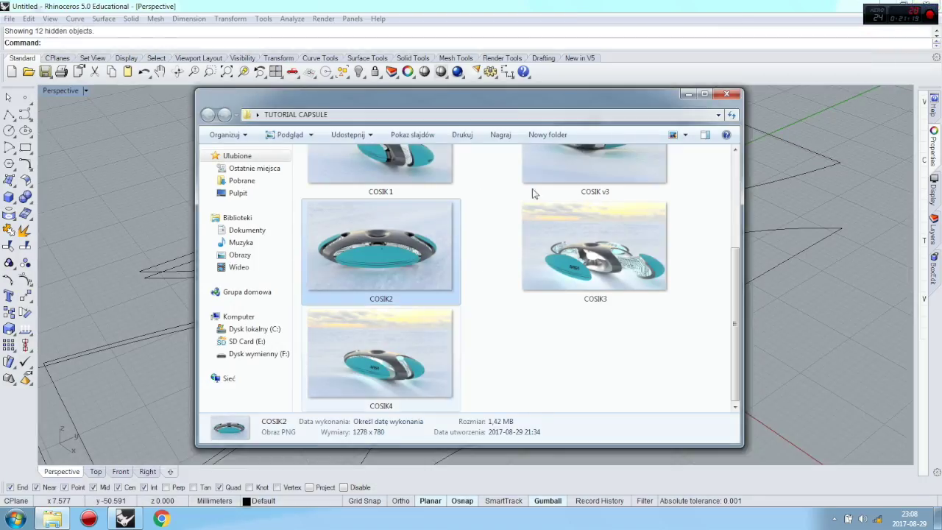
click(179, 152)
Step: Examine the central hole and how the joined side panel body passes around it inside the shell
right_drag(420, 248, 427, 246)
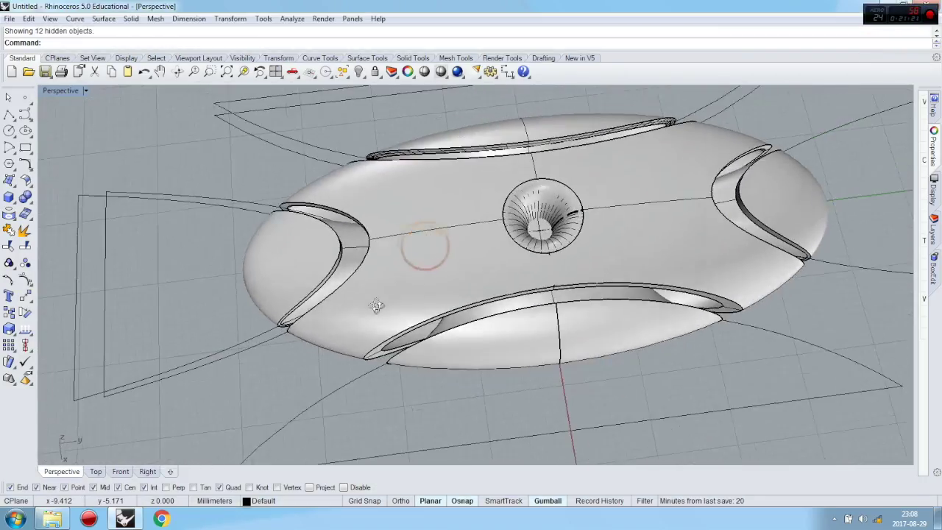
scroll(593, 248, up, 6)
scroll(608, 258, down, 5)
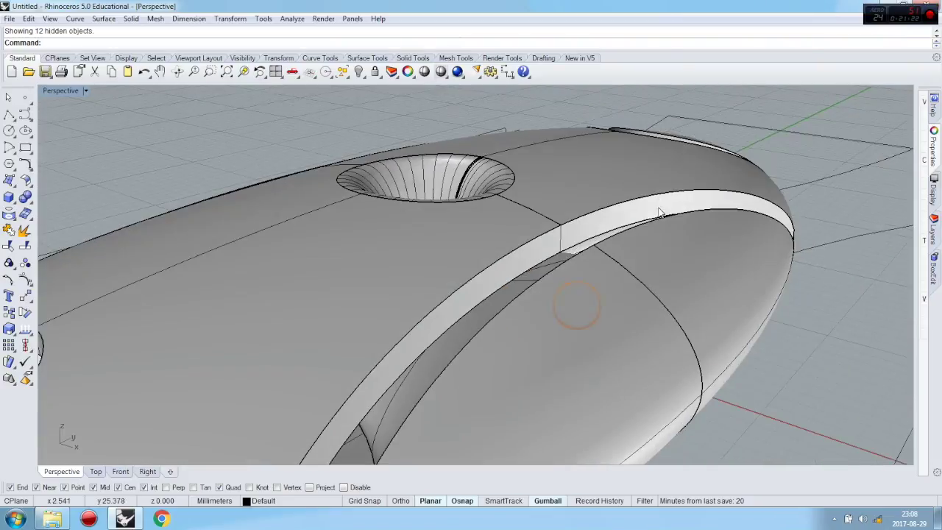
click(515, 298)
right_drag(686, 343, 666, 329)
scroll(666, 330, up, 5)
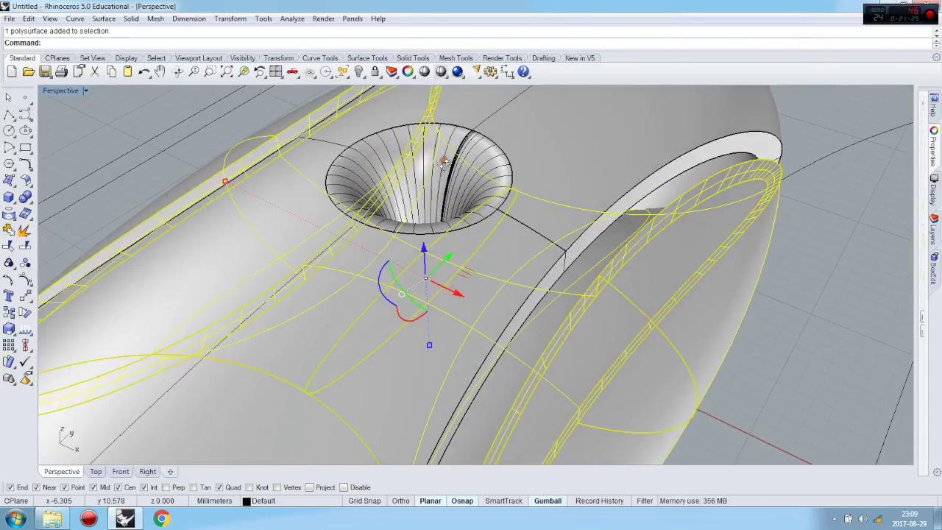
scroll(425, 193, down, 5)
right_drag(425, 193, 437, 223)
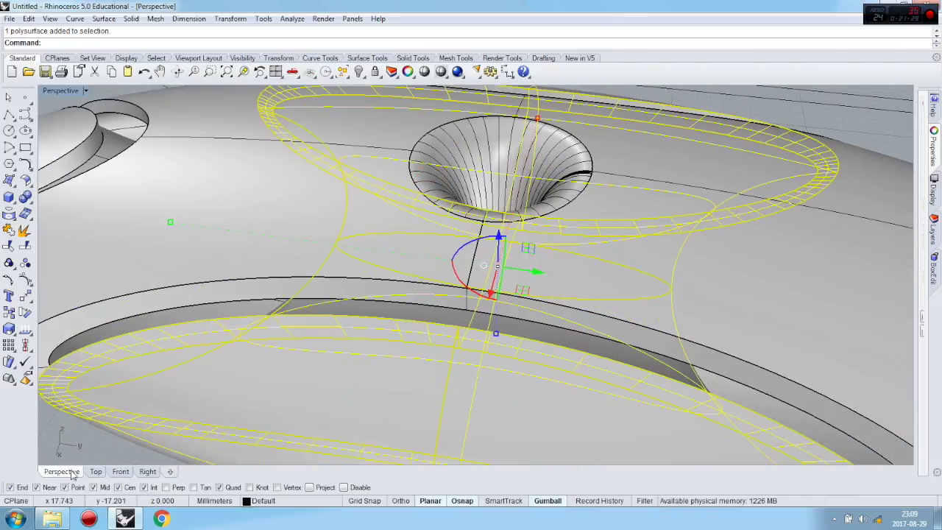
Step: Create a vertical solid cylinder based at the origin, slightly wider than the central hole and rising well above the capsule
click(12, 200)
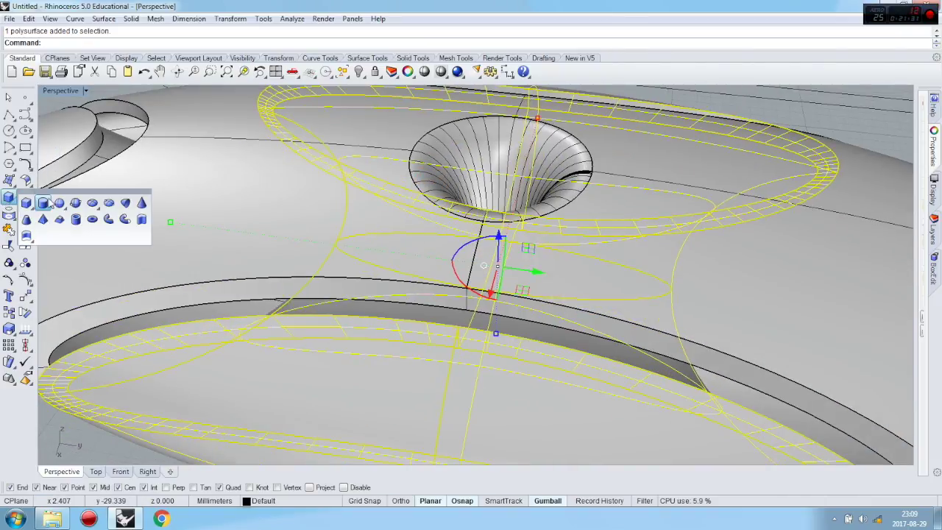
click(44, 202)
click(288, 214)
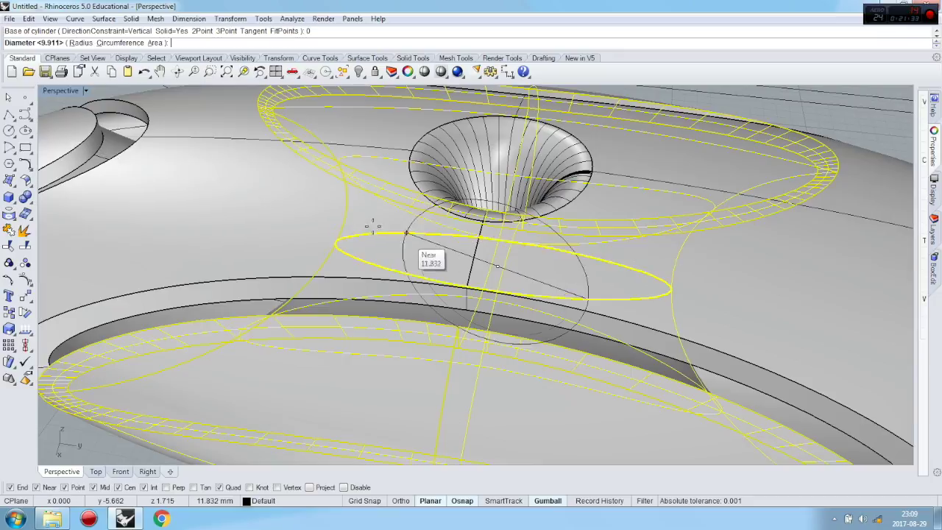
click(95, 473)
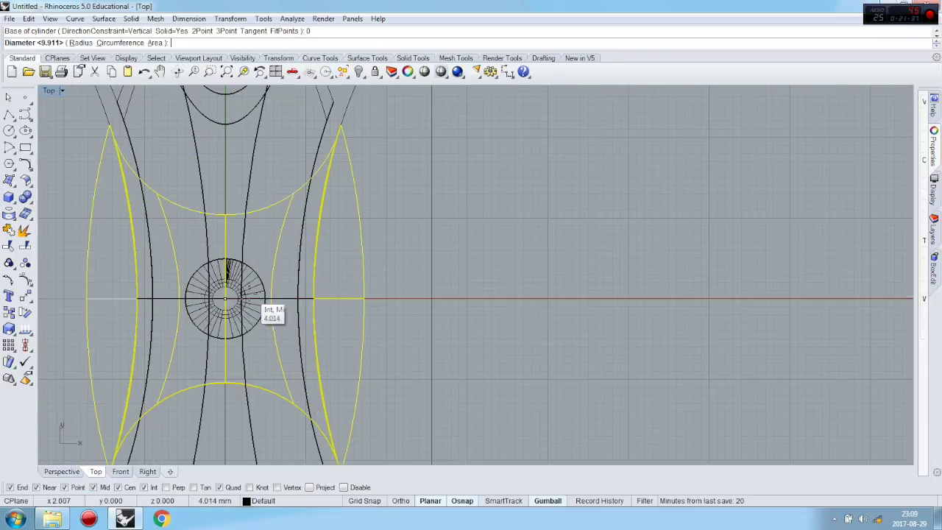
click(253, 251)
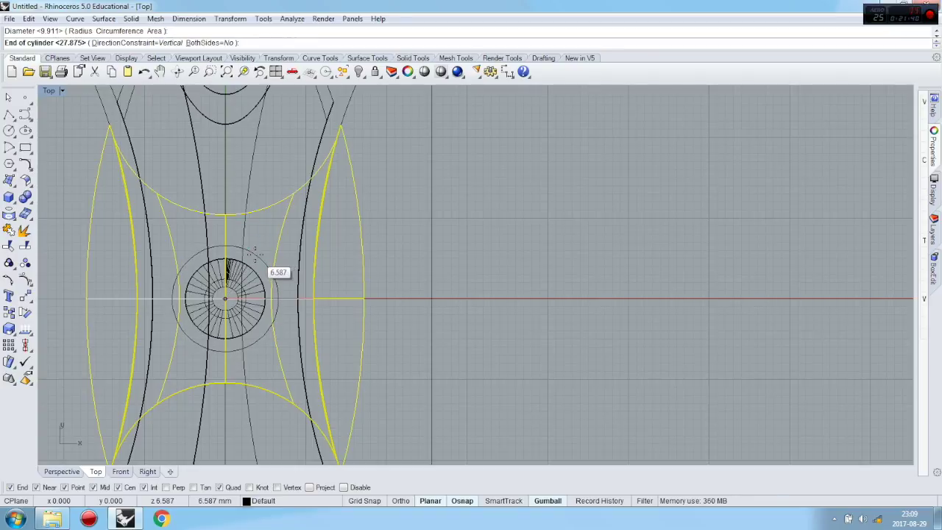
click(62, 471)
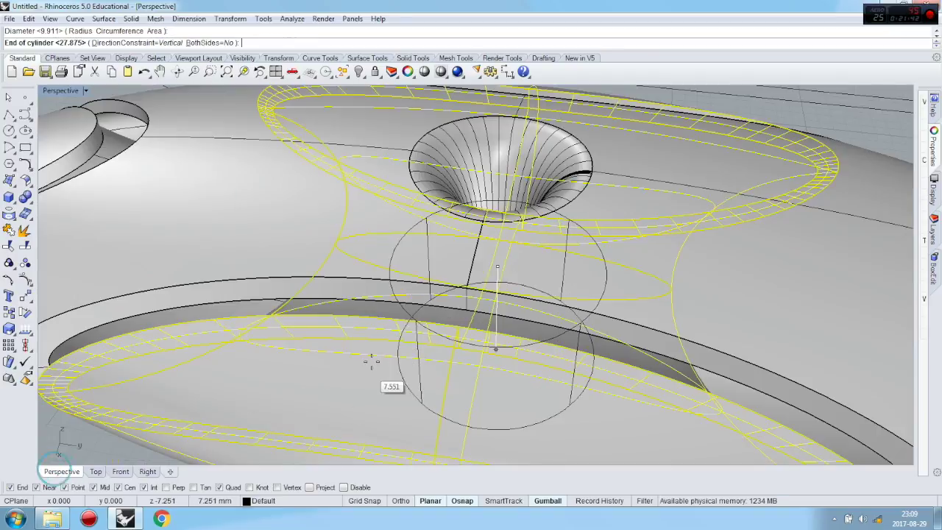
scroll(372, 360, down, 6)
click(407, 193)
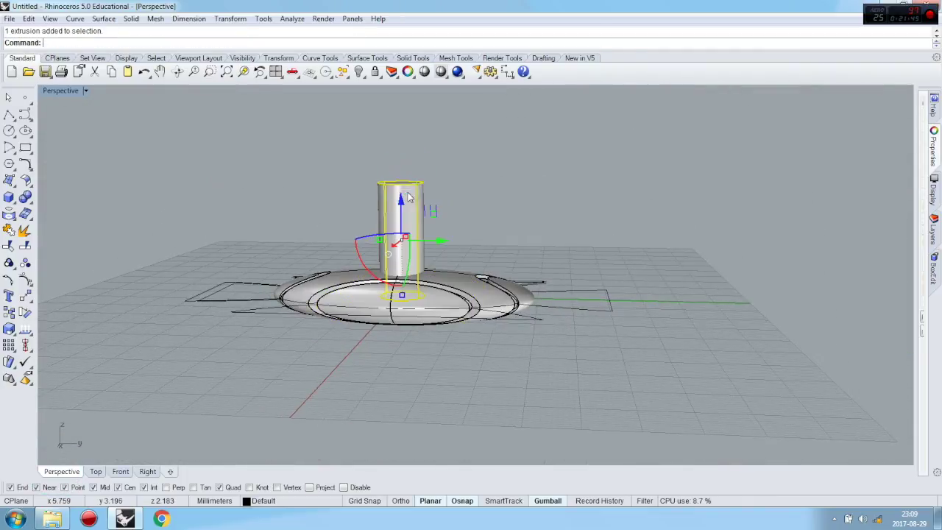
Step: Move the cylinder down so it passes through the whole capsule, and stretch it to about double its length along Y
drag(401, 205, 401, 265)
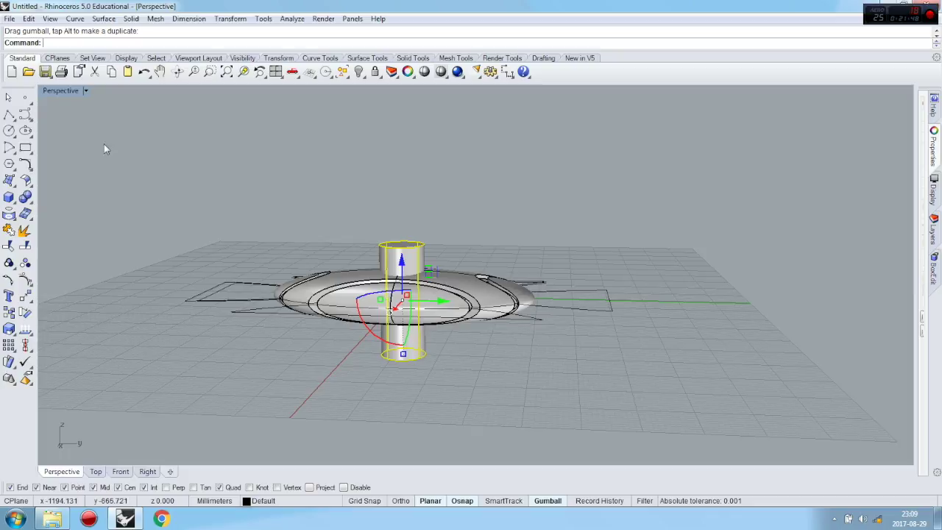
right_drag(91, 108, 114, 402)
click(95, 472)
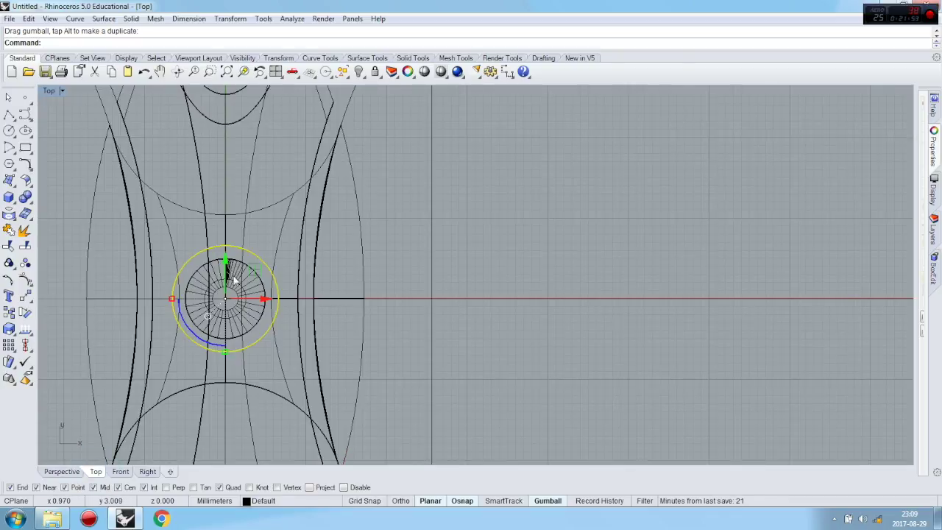
drag(227, 354, 227, 406)
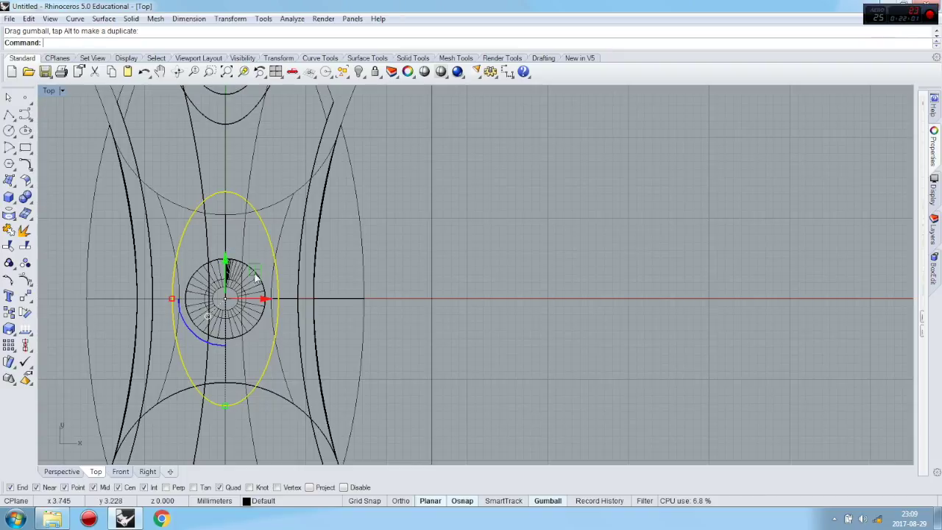
Step: Hide the capsule's outer shell with the blended central hole, leaving the panel bodies and elliptical cylinder
click(62, 471)
right_drag(458, 287, 426, 248)
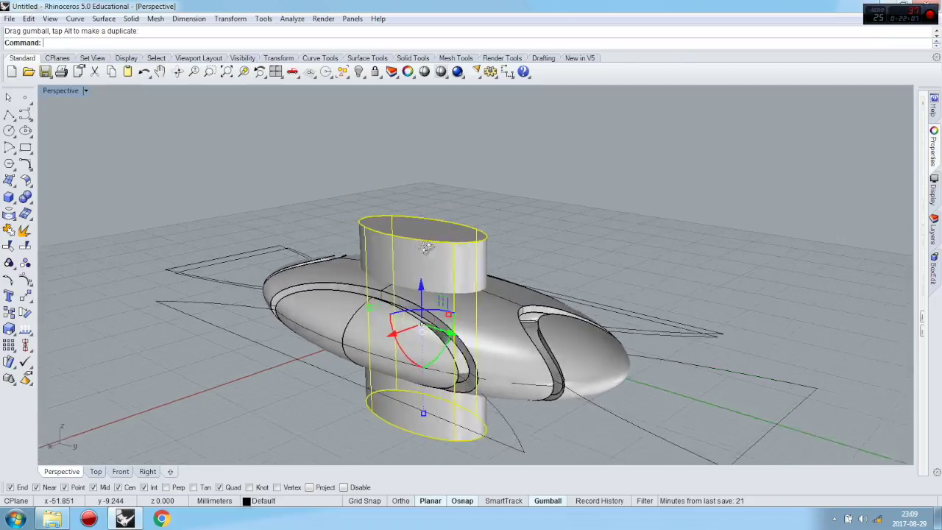
scroll(426, 248, up, 5)
click(267, 247)
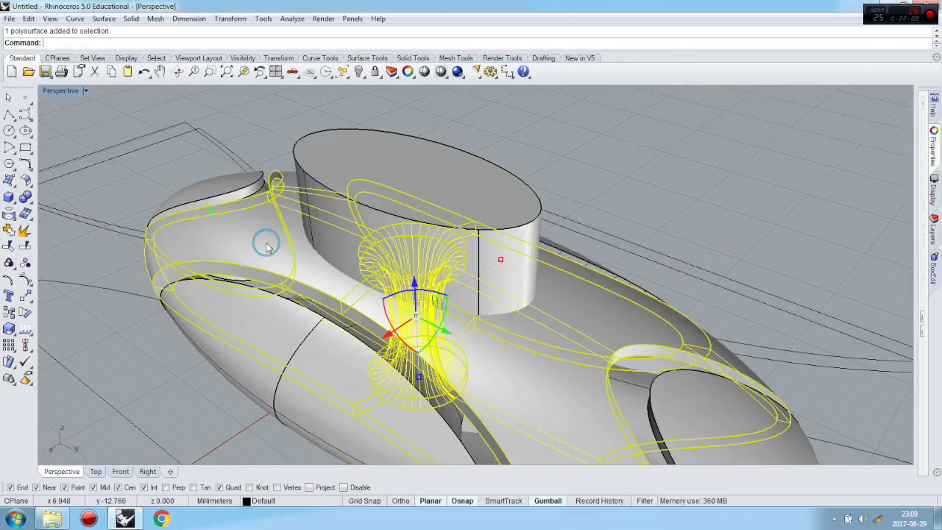
click(358, 72)
Step: Subtract the elliptical cylinder from both crossing panel bodies with Boolean Difference
right_drag(419, 228, 139, 228)
scroll(506, 237, down, 3)
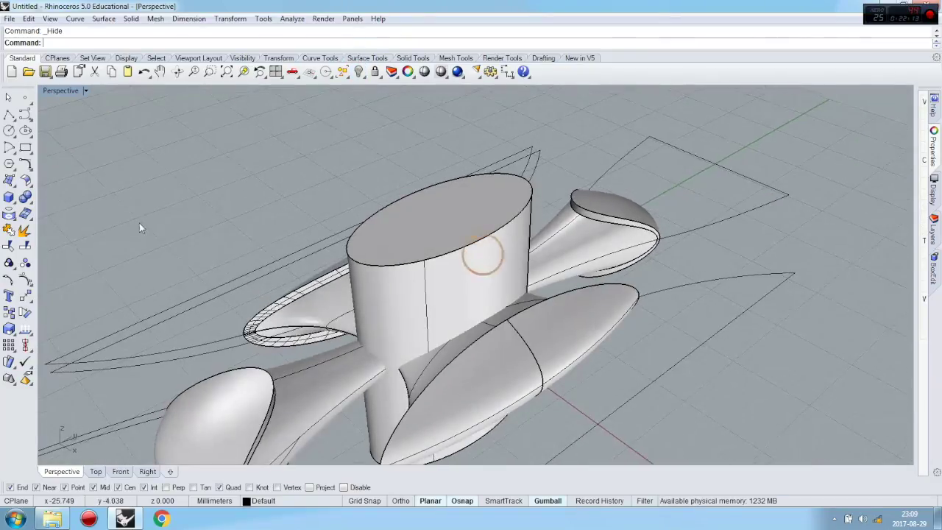
click(27, 199)
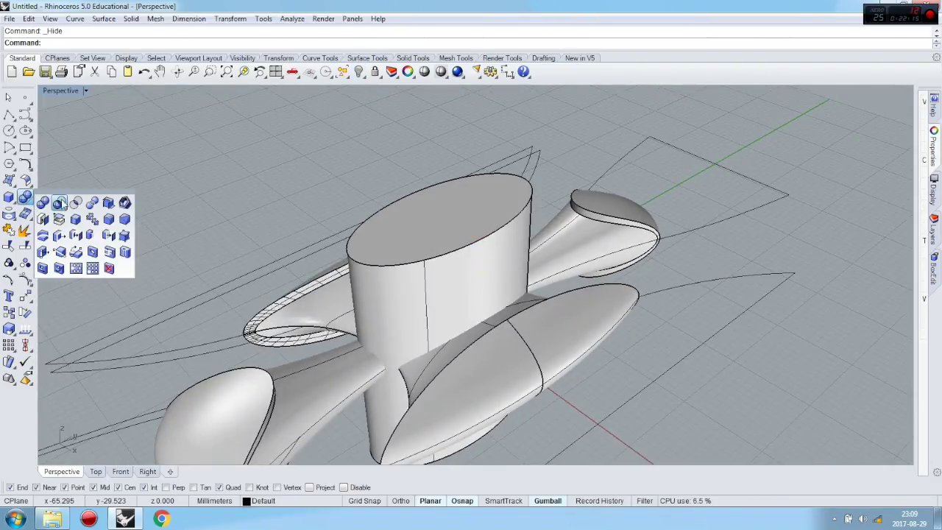
click(60, 203)
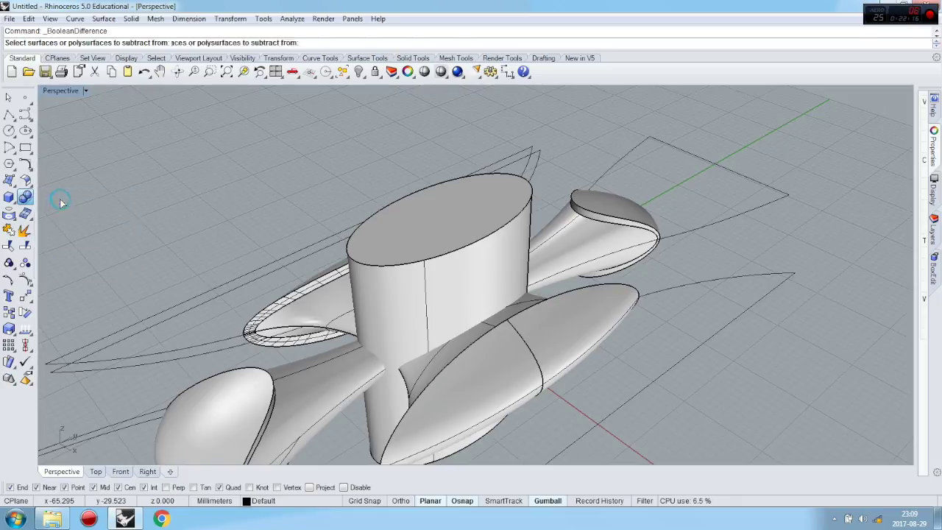
click(331, 315)
click(327, 371)
key(Return)
click(385, 215)
key(Return)
Step: Show the outer shell to check it against the cut panel bodies, and hide it again
right_drag(489, 282, 344, 278)
click(358, 71)
click(364, 265)
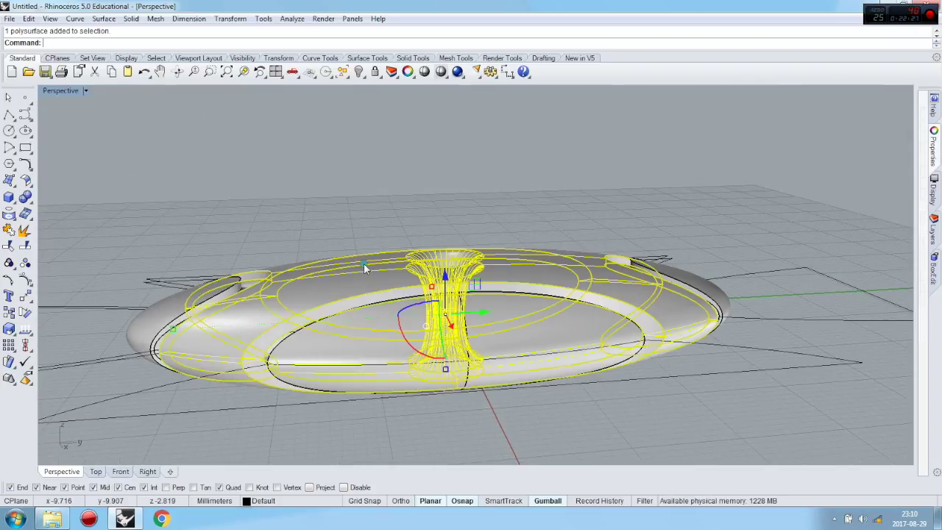
click(358, 72)
right_drag(422, 199, 151, 224)
Step: Create a solid sphere centred at the origin (0), sized to fit between the cut inner ends of the panel bodies
click(18, 209)
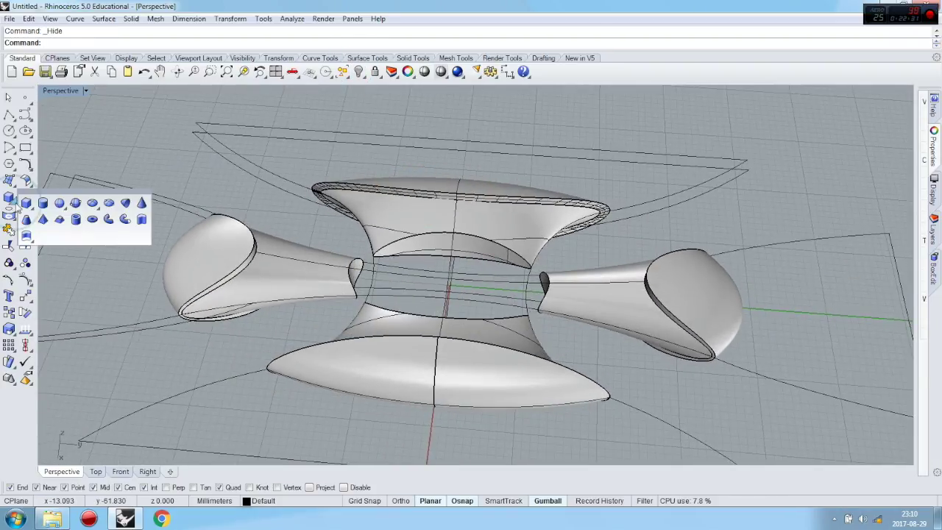
click(57, 205)
right_drag(228, 227, 434, 294)
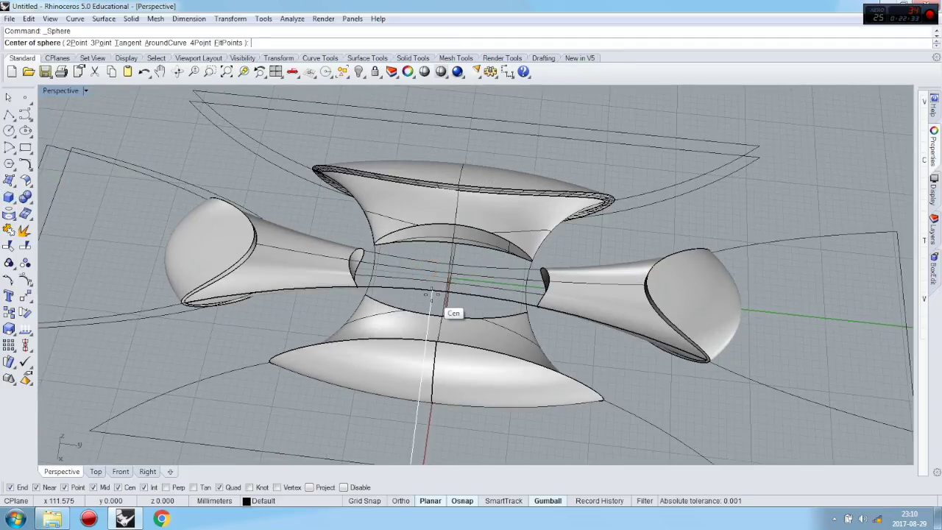
text(0)
key(Return)
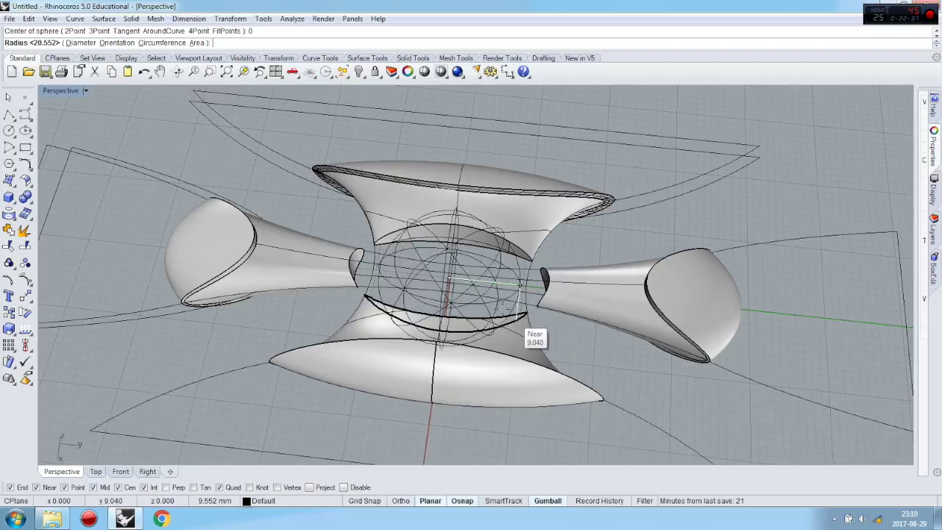
click(499, 282)
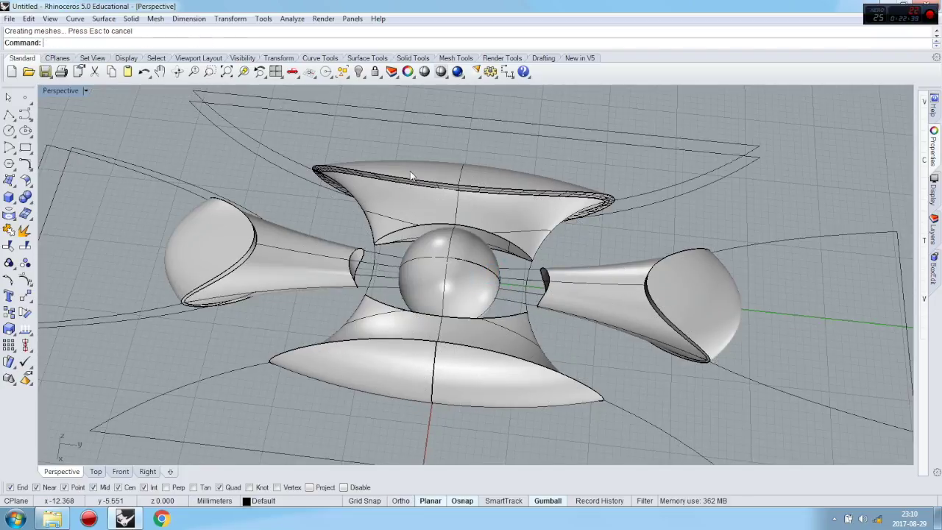
Step: Show the outer shell and hide the long front panel body, exposing the sphere inside the capsule
click(358, 71)
right_drag(415, 121, 452, 253)
right_drag(475, 285, 572, 294)
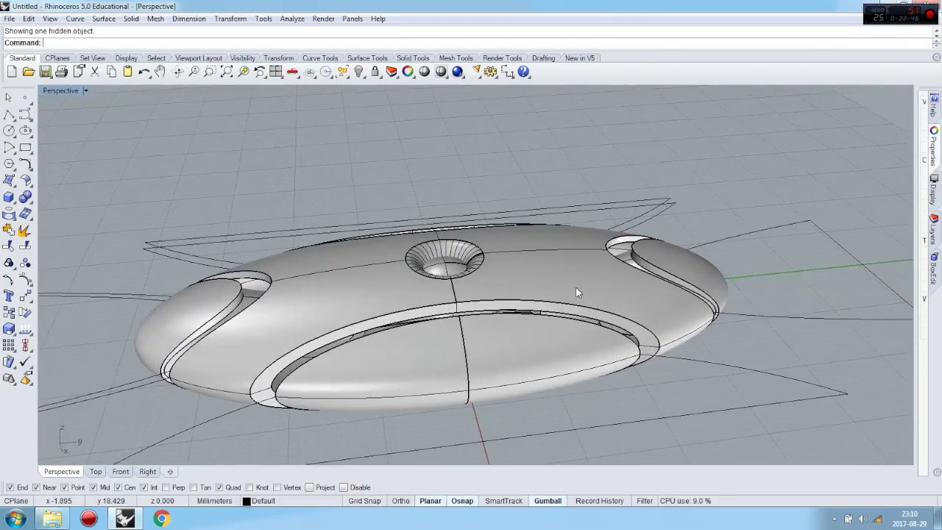
click(521, 350)
click(358, 72)
right_drag(566, 346, 545, 316)
scroll(548, 324, up, 3)
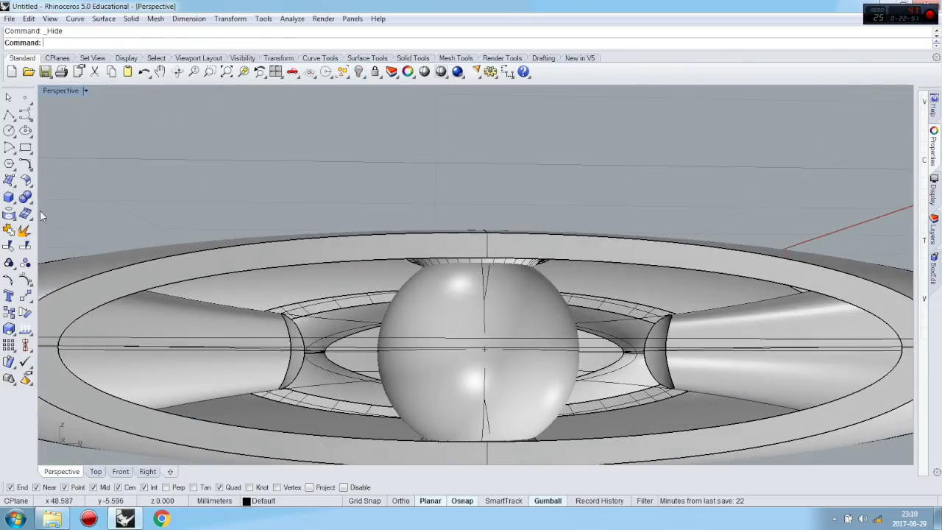
Step: Boolean-split the central sphere using the outer shell as the cutting object
click(28, 199)
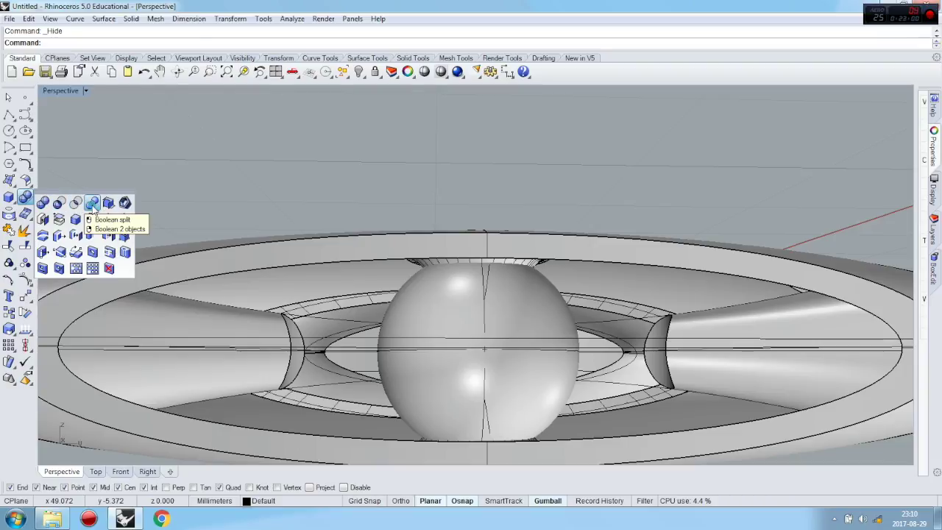
click(92, 204)
click(418, 320)
key(Return)
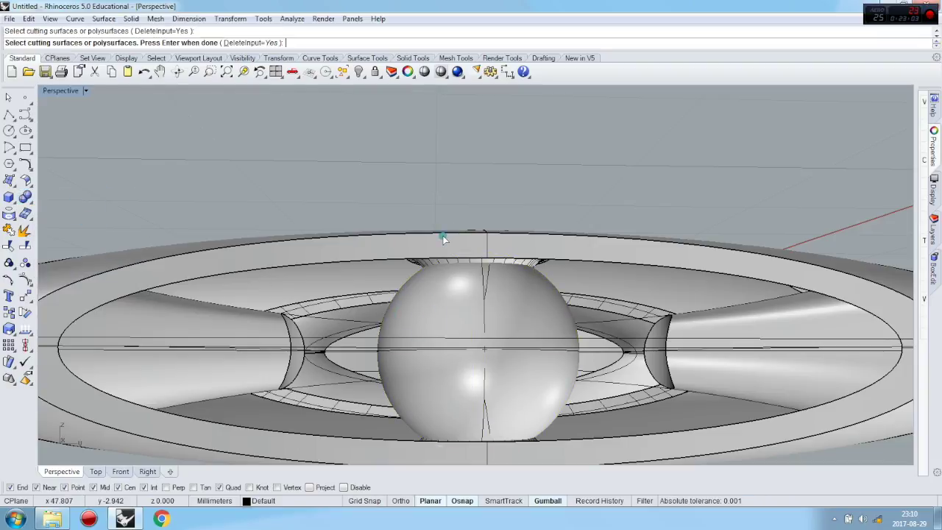
click(443, 237)
key(Return)
Step: Move the solid spool-shaped core piece of the split sphere up along Z, out of the central hole
right_drag(467, 176, 478, 254)
click(479, 265)
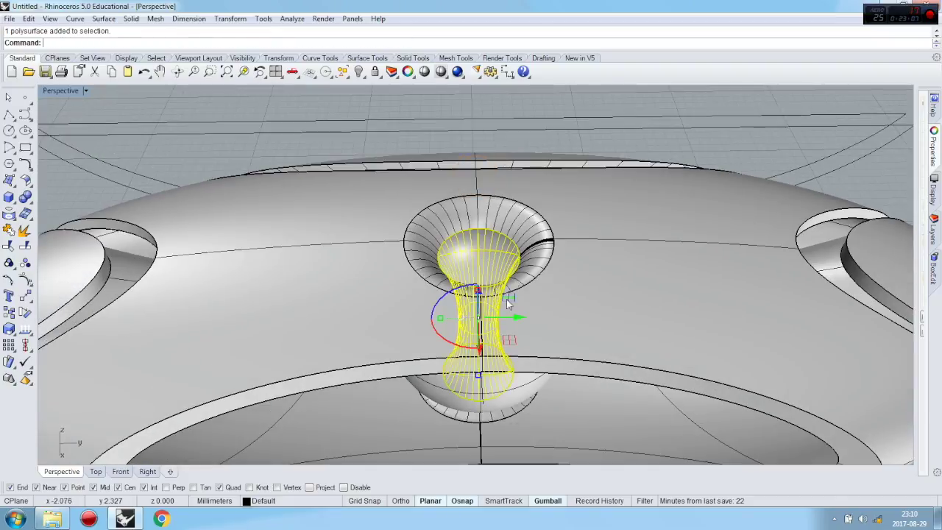
right_drag(465, 318, 477, 290)
drag(482, 309, 558, 144)
scroll(634, 198, down, 5)
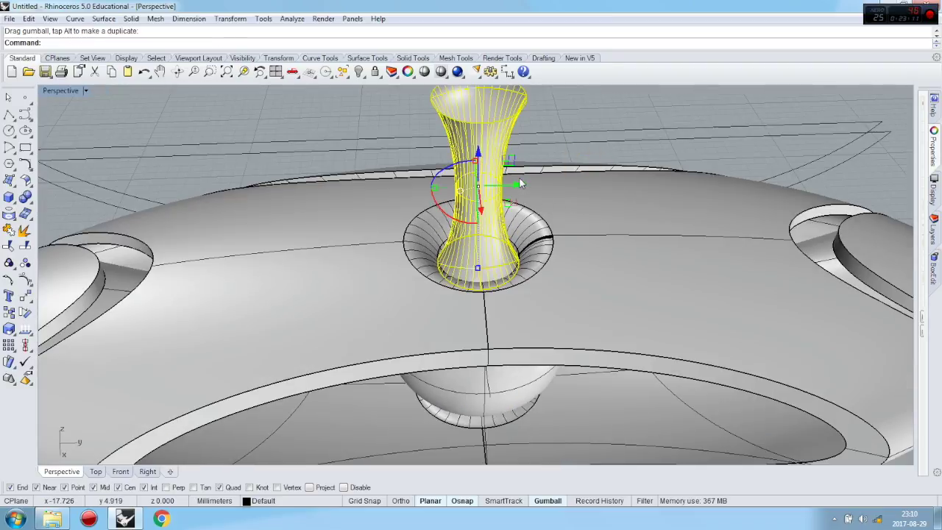
Step: Lift the hollow tube-shaped piece of the split sphere along Z, well above the spool-shaped core piece
scroll(515, 202, up, 5)
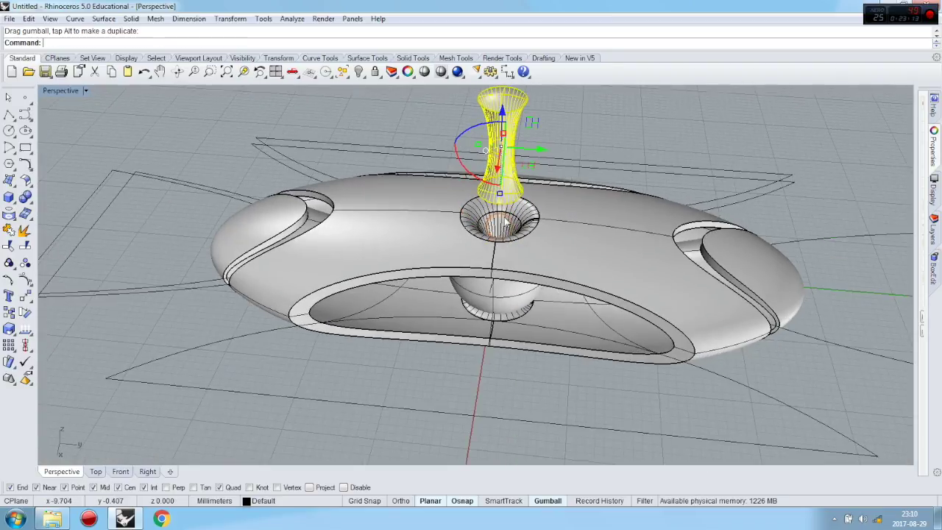
click(519, 206)
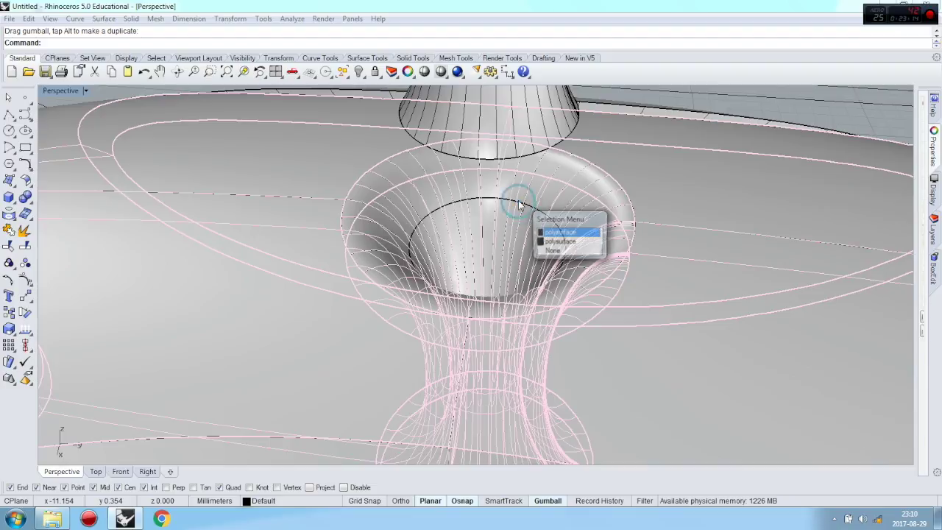
click(561, 241)
scroll(471, 291, down, 5)
drag(476, 276, 479, 121)
scroll(538, 283, down, 5)
drag(518, 197, 517, 129)
click(579, 138)
Step: Delete the spool-shaped core and the hollow tube piece standing above the capsule
scroll(532, 162, up, 5)
right_drag(534, 163, 492, 269)
scroll(511, 295, down, 3)
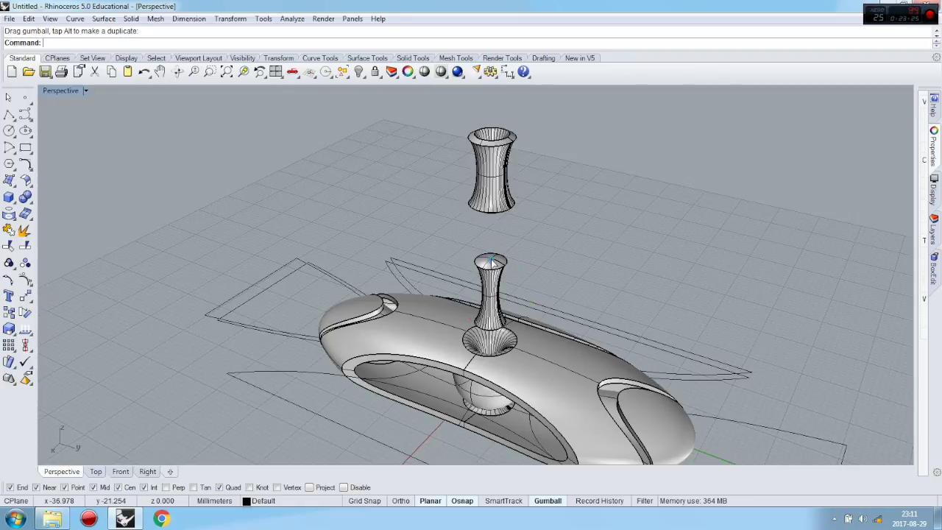
key(ctrl+z)
click(505, 154)
key(Delete)
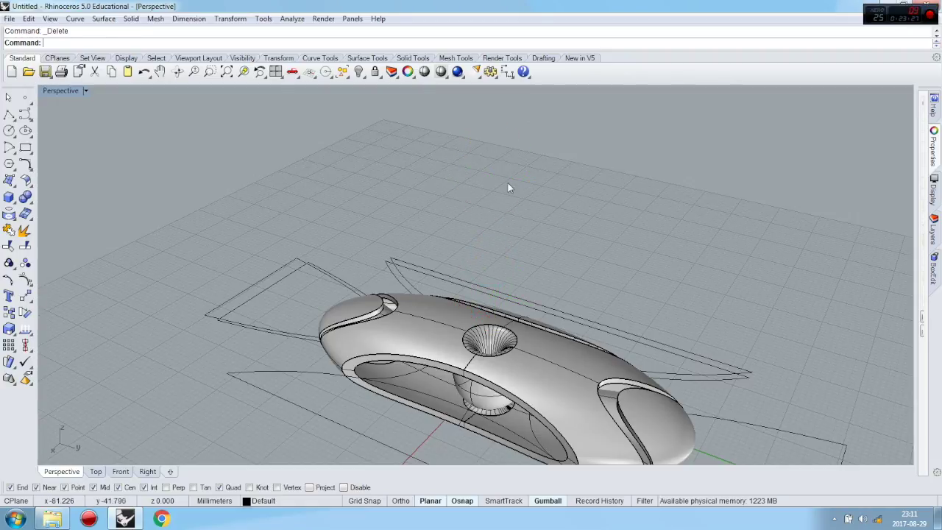
Step: Show the hidden front panel body again to complete the capsule
click(358, 71)
right_drag(515, 331, 584, 363)
scroll(574, 350, up, 2)
scroll(568, 342, up, 2)
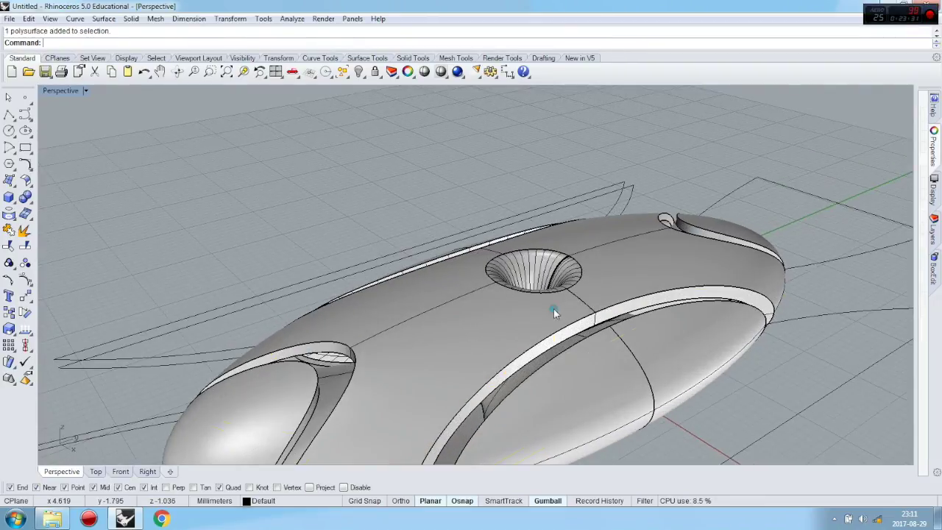
Step: Hide the outer shell to examine the trimmed sphere between the panel bodies, and show the shell again
click(554, 308)
click(359, 71)
right_drag(528, 271, 332, 265)
right_drag(549, 198, 378, 93)
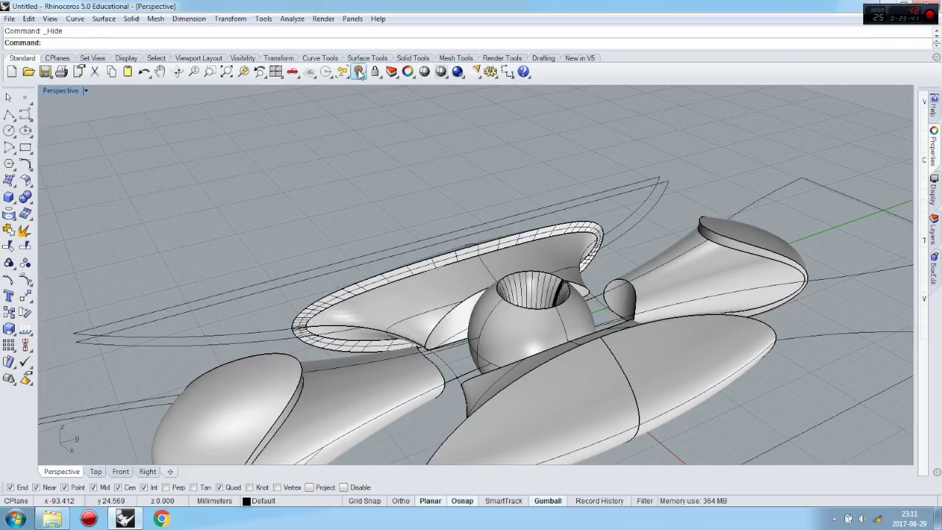
click(358, 71)
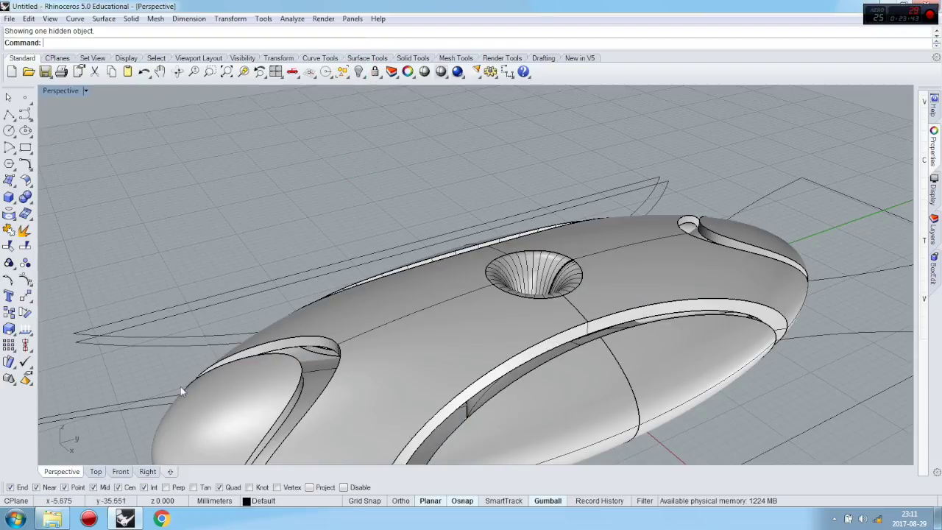